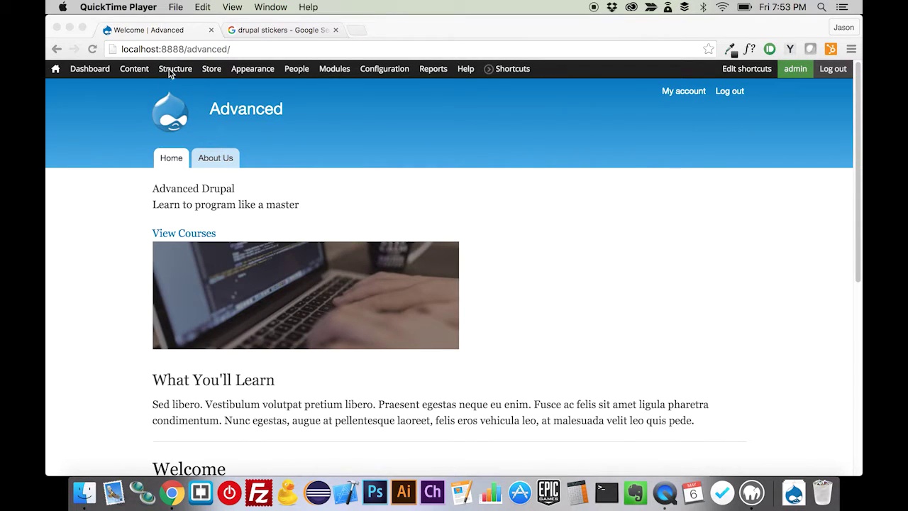
Step: Add a taxonomy vocabulary named 'Product Category' and save it
{"action": "left_click", "coordinate": [170, 74]}
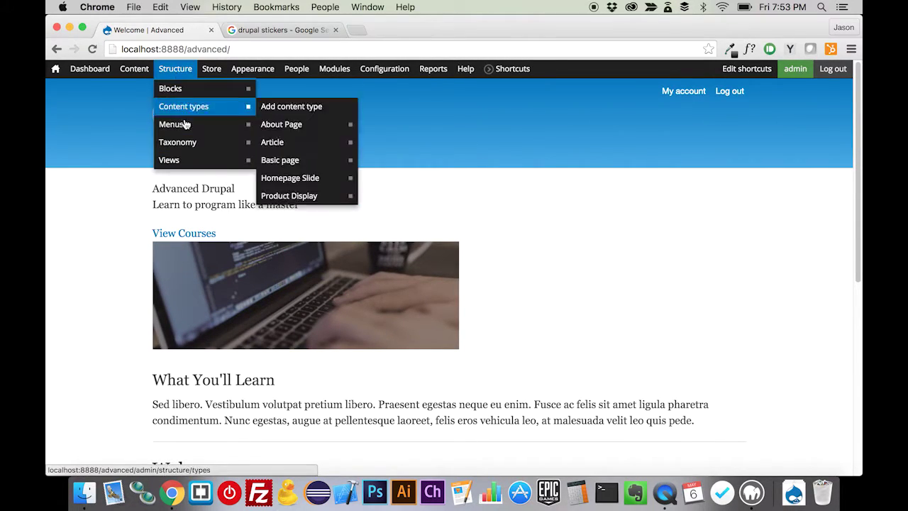
{"action": "mouse_move", "coordinate": [190, 143]}
{"action": "left_click", "coordinate": [282, 143]}
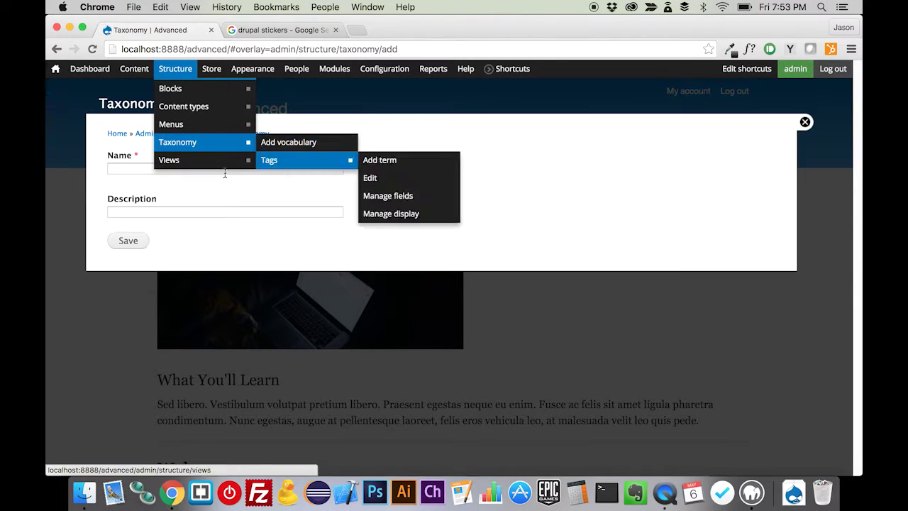
{"action": "left_click", "coordinate": [126, 171]}
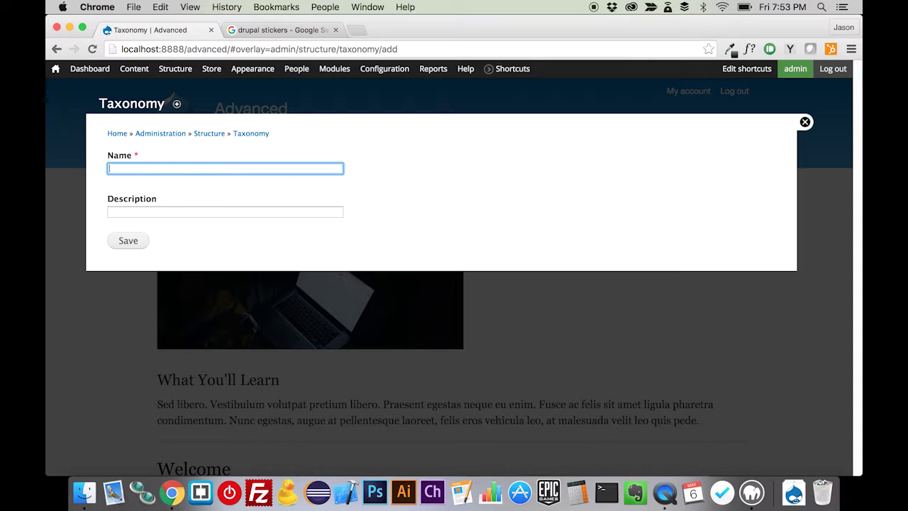
{"action": "type", "text": "Product"}
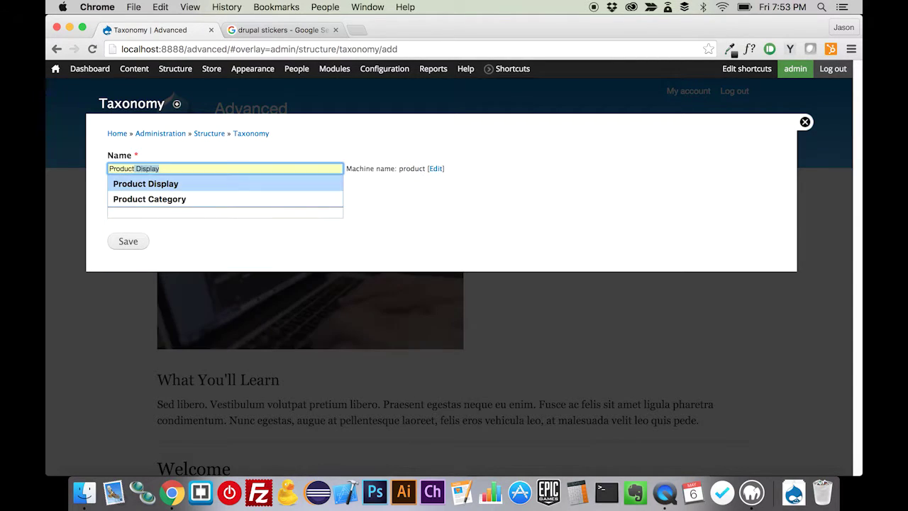
{"action": "key", "text": "Down"}
{"action": "key", "text": "Return"}
{"action": "left_click", "coordinate": [123, 243]}
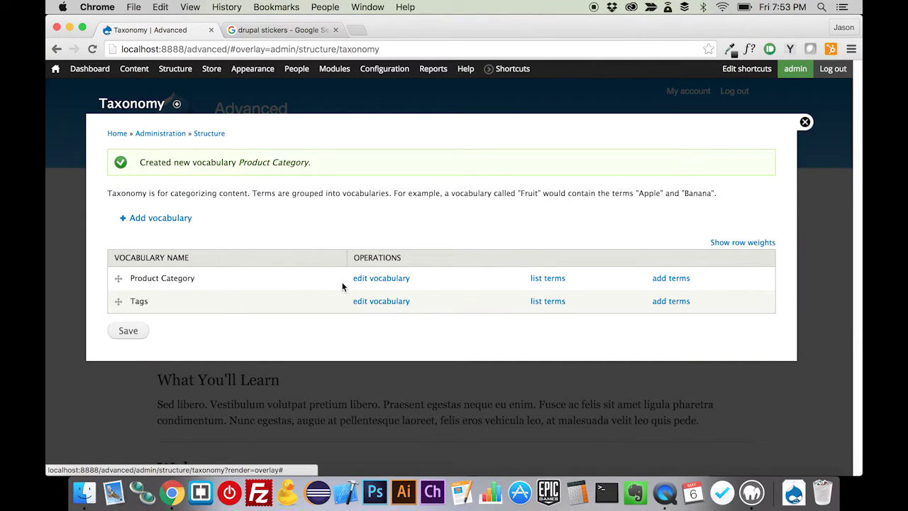
Step: Add the terms Shirts, Hats, Bags and Stickers to the Product Category vocabulary
{"action": "left_click", "coordinate": [670, 278]}
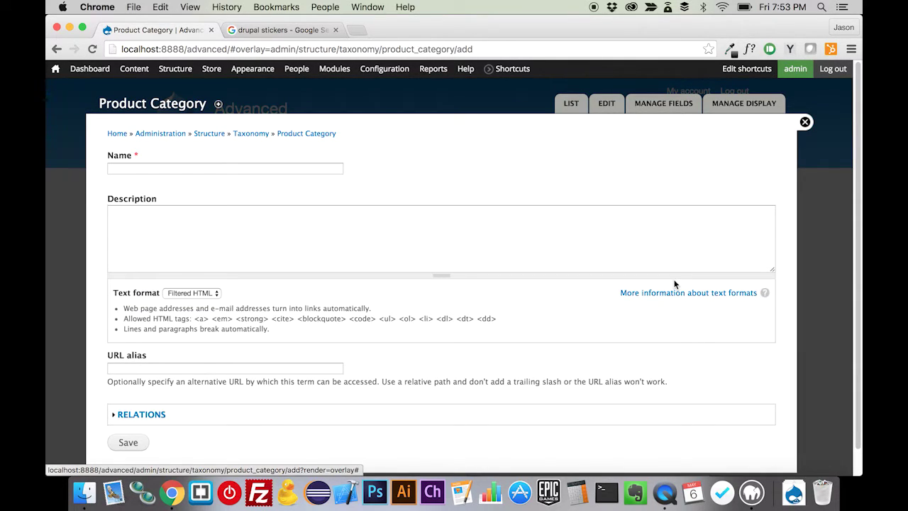
{"action": "left_click", "coordinate": [298, 168]}
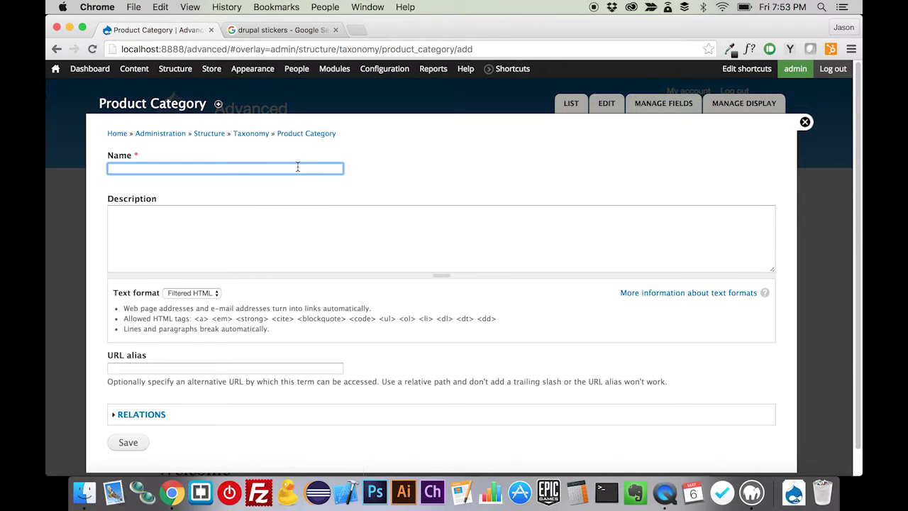
{"action": "type", "text": "Shi"}
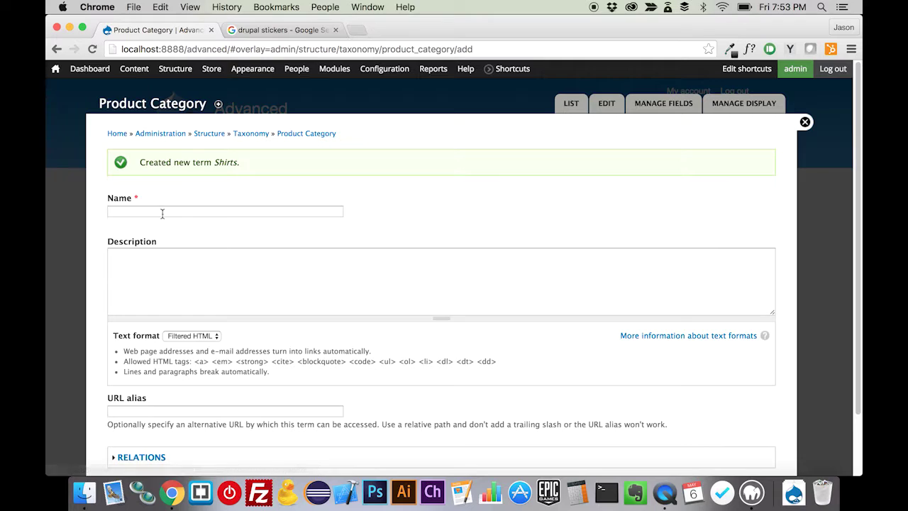
{"action": "left_click", "coordinate": [166, 211]}
{"action": "type", "text": "Hats"}
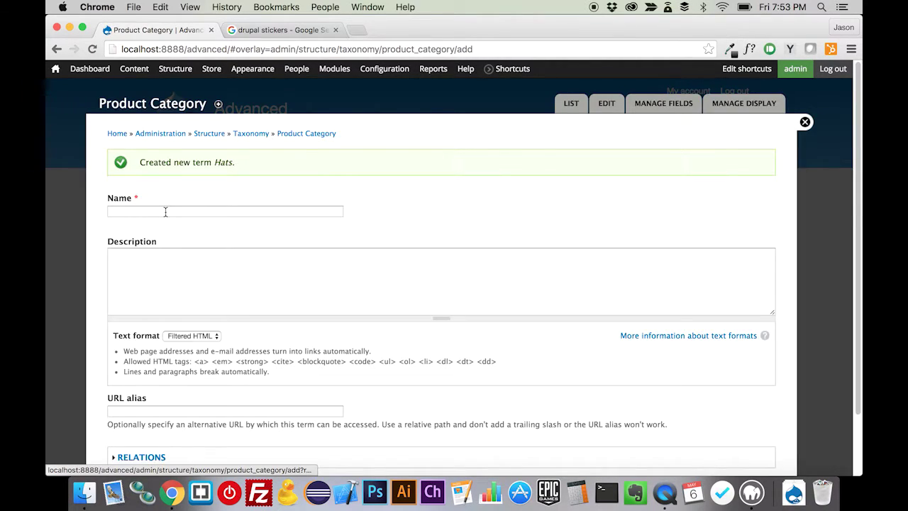
{"action": "left_click", "coordinate": [166, 211]}
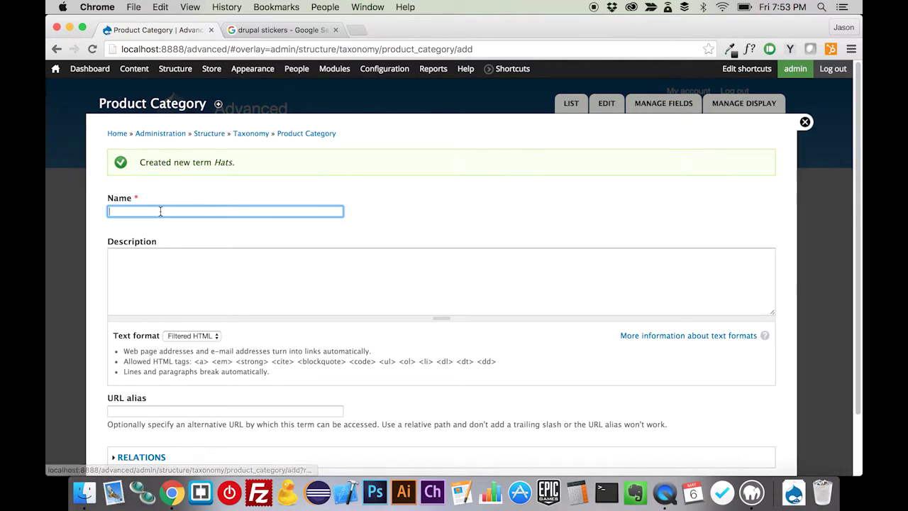
{"action": "type", "text": "Bags"}
{"action": "key", "text": "Return"}
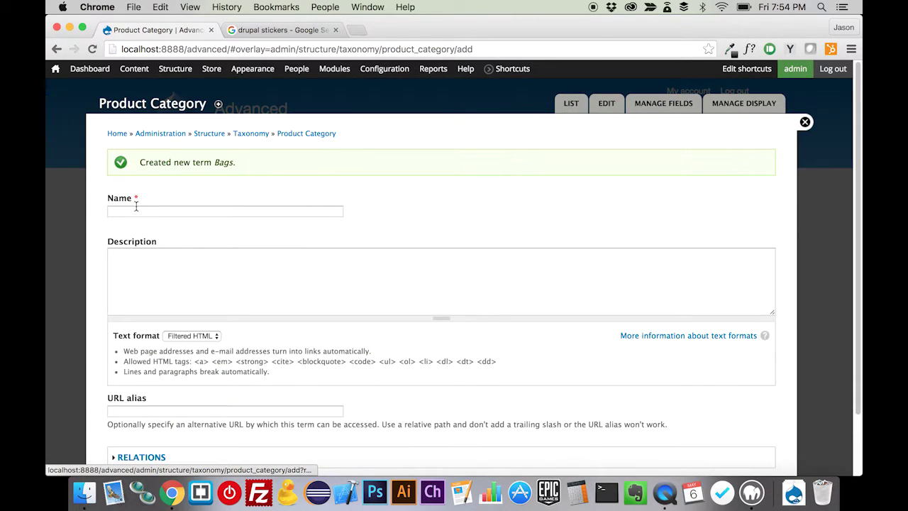
{"action": "left_click", "coordinate": [136, 206]}
{"action": "type", "text": "Sr"}
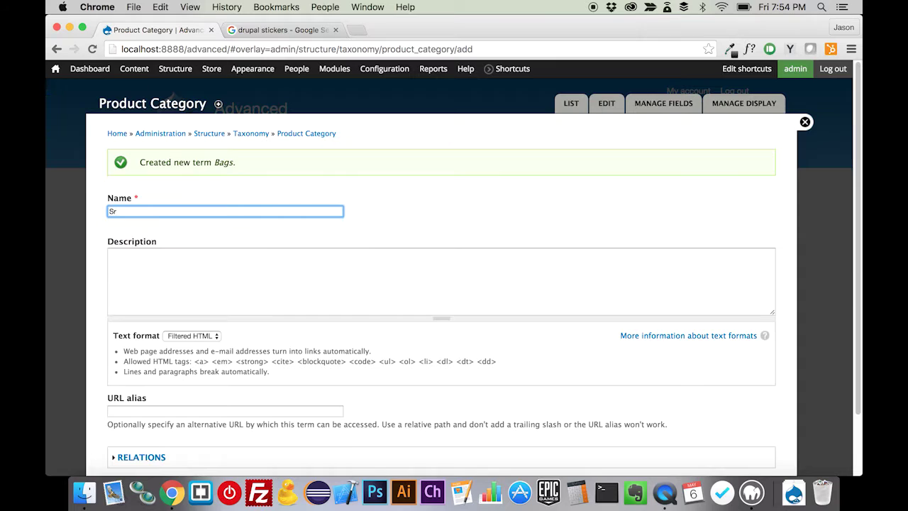
{"action": "key", "text": "BackSpace"}
{"action": "type", "text": "ticker"}
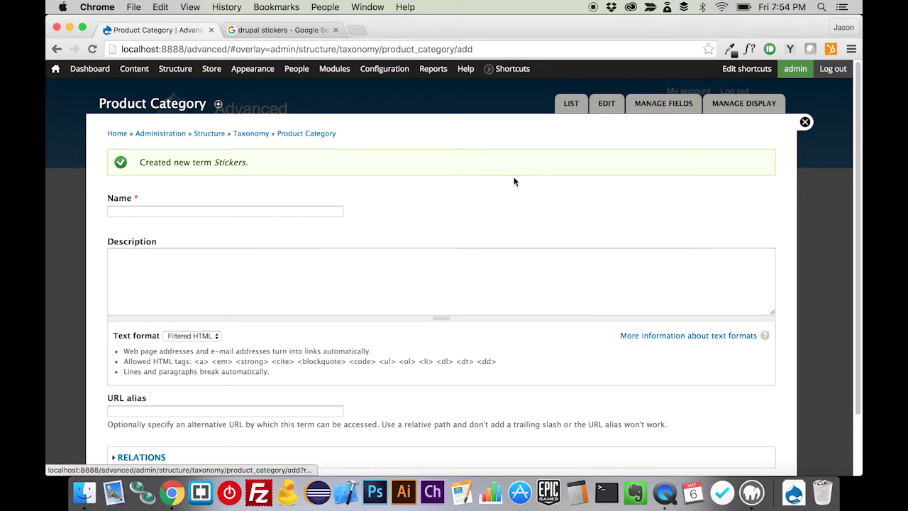
Step: Go to the Product Category term list under Structure > Taxonomy
{"action": "left_click", "coordinate": [806, 123]}
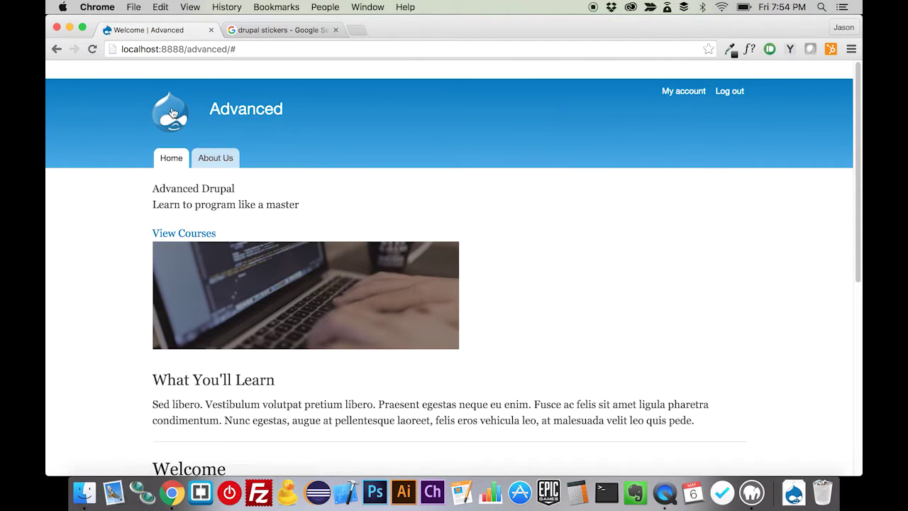
{"action": "mouse_move", "coordinate": [173, 69]}
{"action": "mouse_move", "coordinate": [204, 144]}
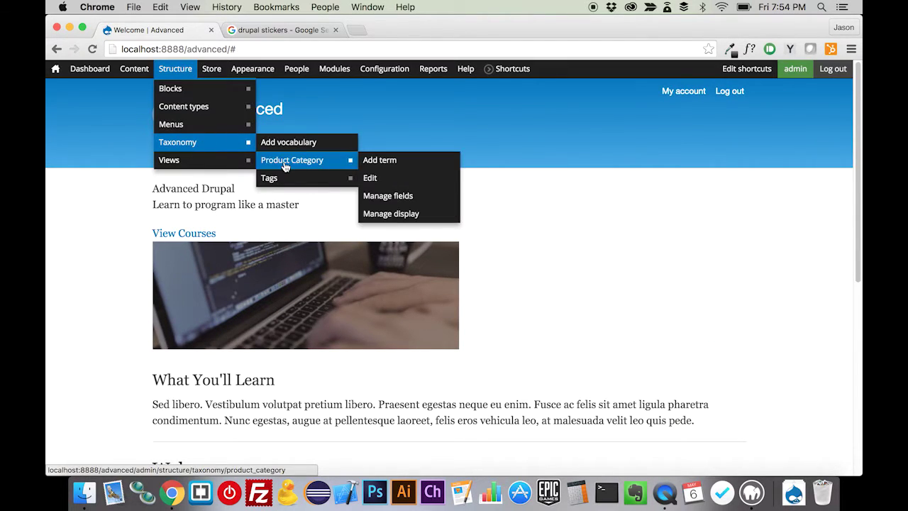
{"action": "left_click", "coordinate": [280, 157]}
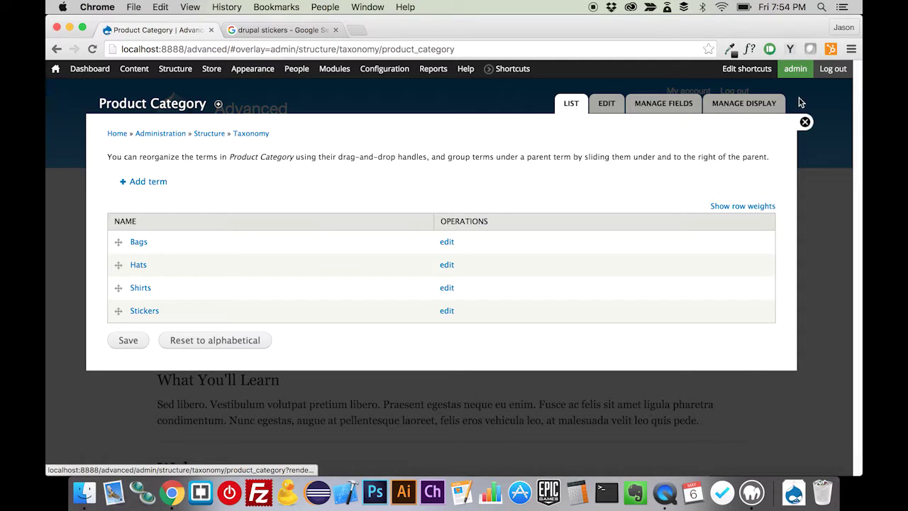
Step: Go to Manage fields for the Product Display content type
{"action": "left_click", "coordinate": [805, 122]}
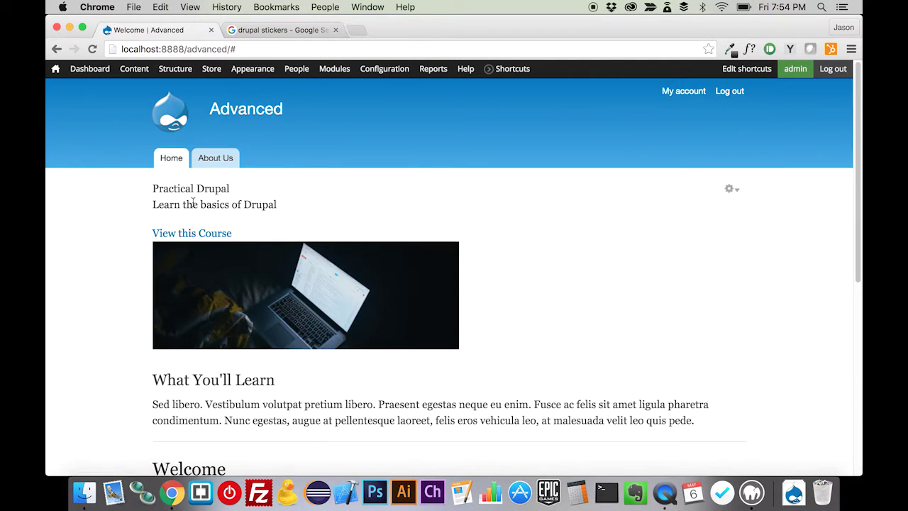
{"action": "mouse_move", "coordinate": [175, 68]}
{"action": "mouse_move", "coordinate": [199, 107]}
{"action": "mouse_move", "coordinate": [298, 163]}
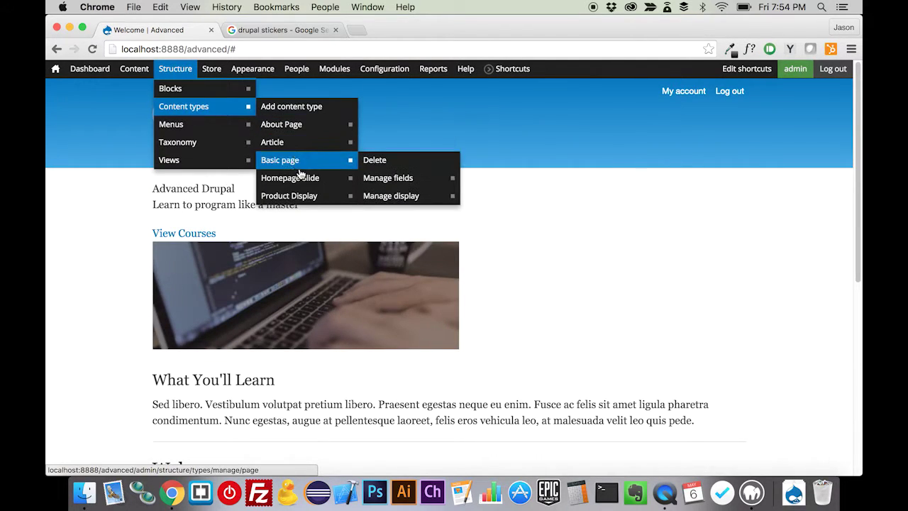
{"action": "mouse_move", "coordinate": [324, 197]}
{"action": "left_click", "coordinate": [394, 215]}
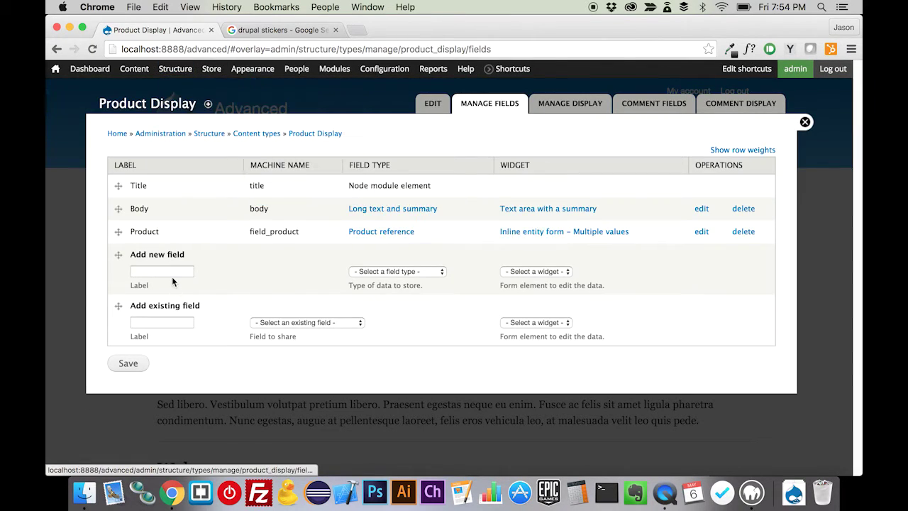
Step: Add a 'Category' field of type Term reference with a Select list widget
{"action": "left_click", "coordinate": [172, 276]}
{"action": "type", "text": "Catage"}
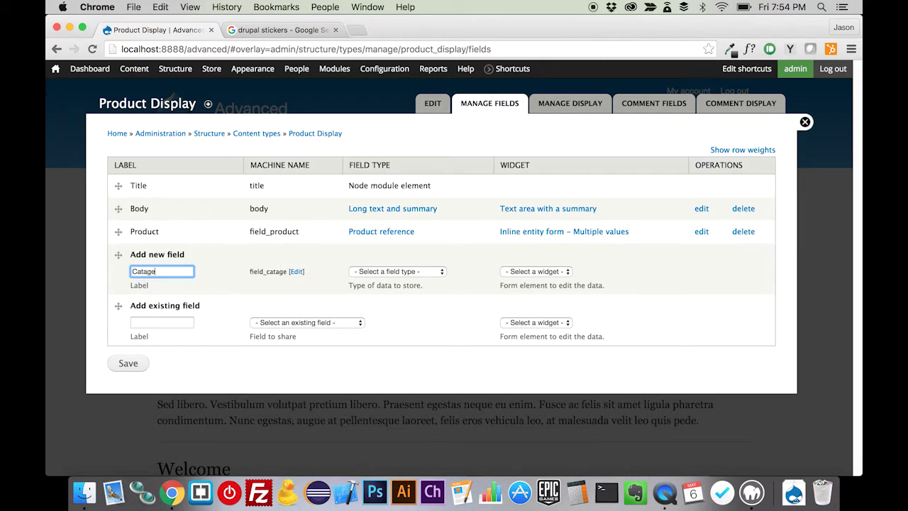
{"action": "key", "text": "BackSpace"}
{"action": "key", "text": "BackSpace"}
{"action": "key", "text": "BackSpace"}
{"action": "type", "text": "egory"}
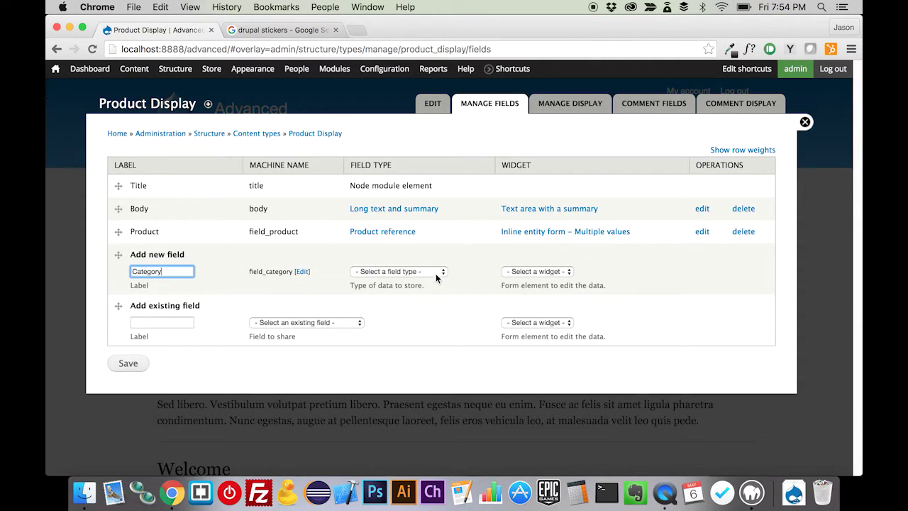
{"action": "left_click", "coordinate": [435, 273]}
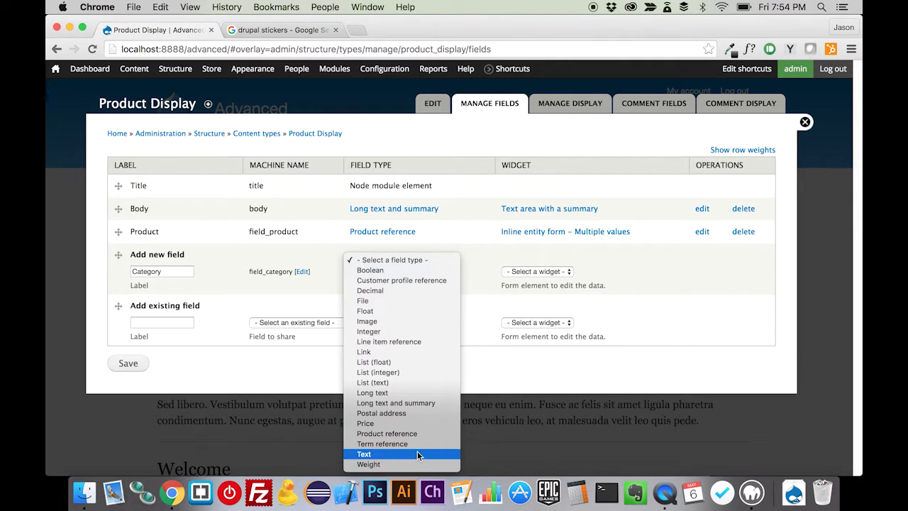
{"action": "left_click", "coordinate": [418, 444]}
{"action": "left_click", "coordinate": [570, 271]}
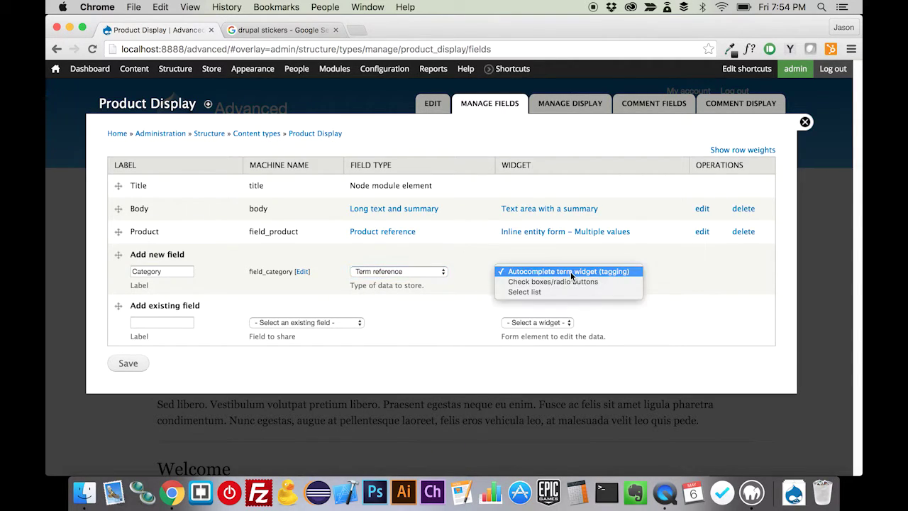
{"action": "left_click", "coordinate": [554, 291]}
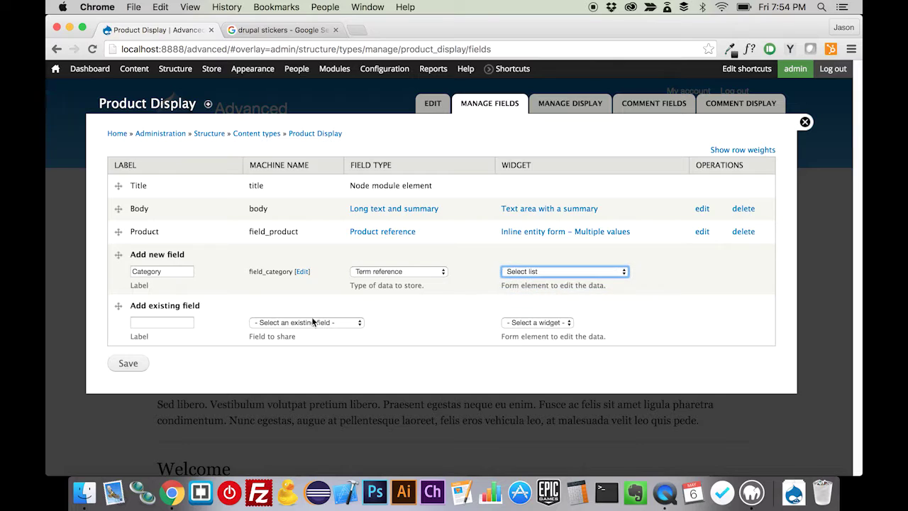
{"action": "left_click", "coordinate": [140, 366]}
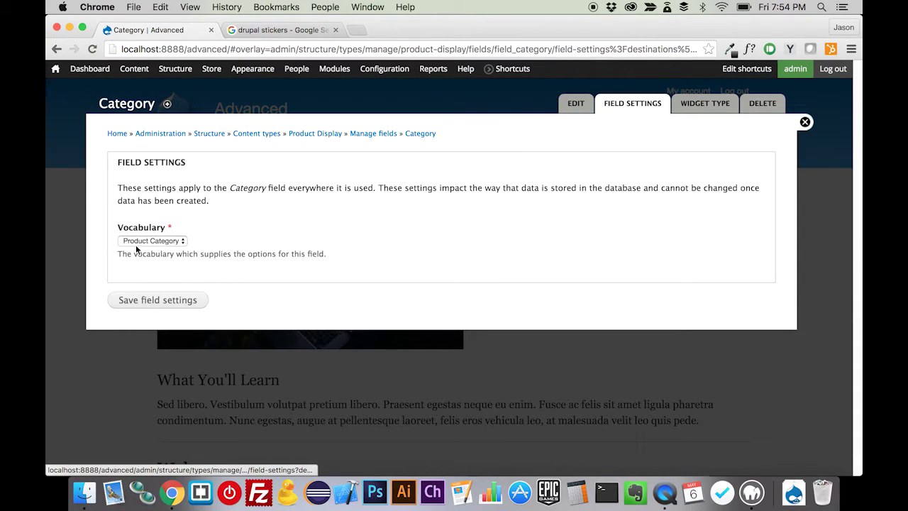
Step: Set the field's vocabulary to Product Category, then move Category above Body and save
{"action": "left_click", "coordinate": [158, 299]}
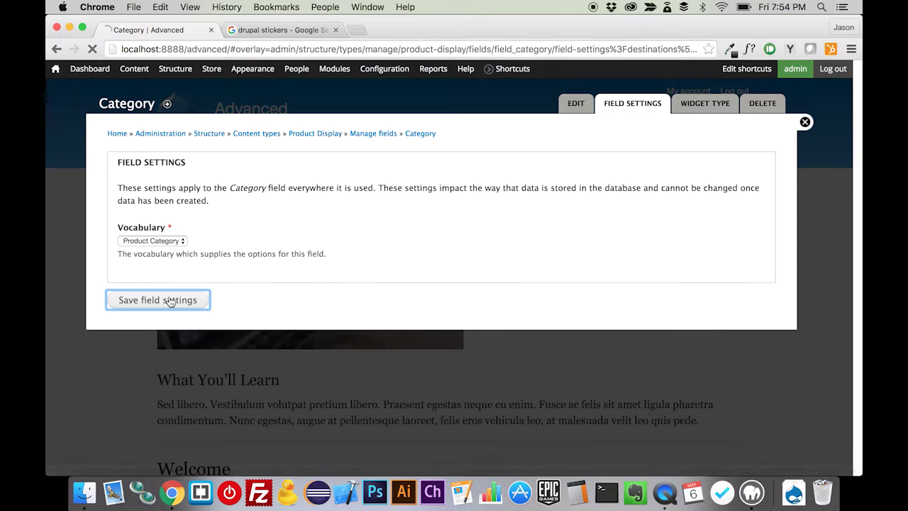
{"action": "scroll", "coordinate": [279, 294], "scroll_direction": "down", "scroll_amount": 5}
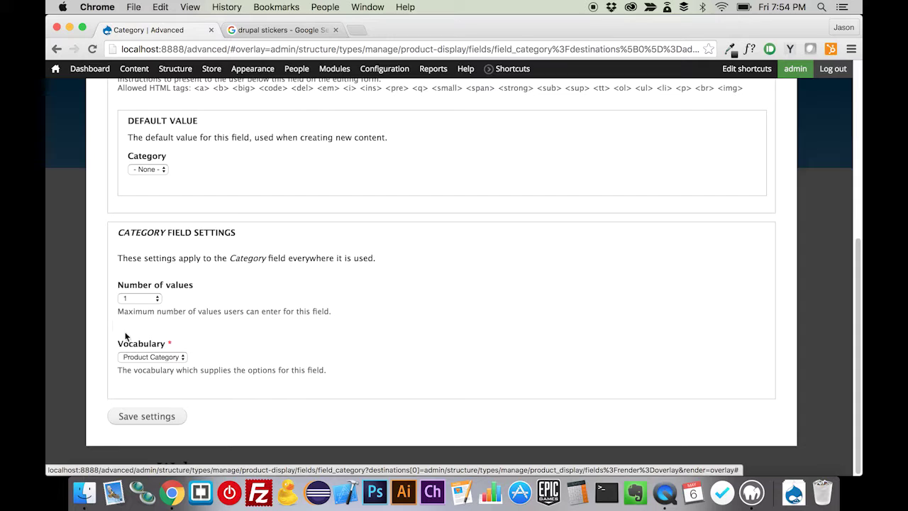
{"action": "left_click", "coordinate": [162, 417]}
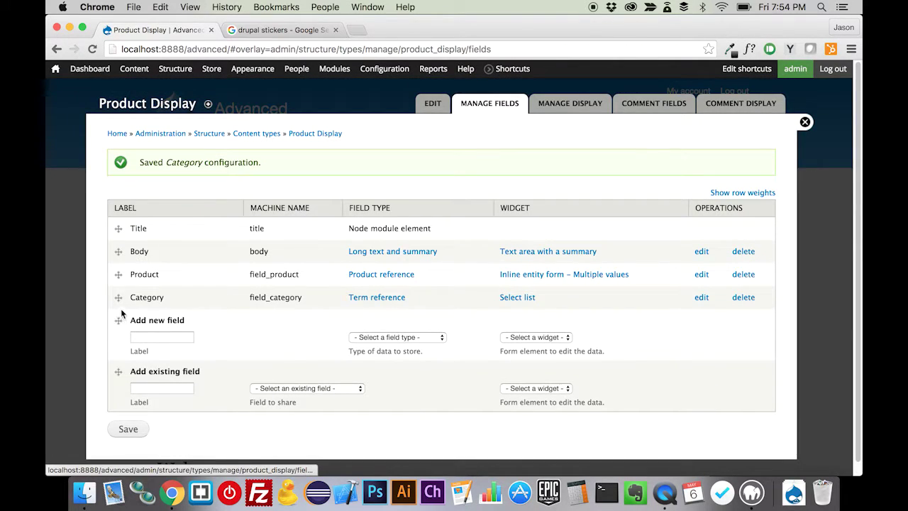
{"action": "left_click_drag", "start_coordinate": [118, 297], "coordinate": [117, 265]}
{"action": "scroll", "coordinate": [140, 447], "scroll_direction": "down", "scroll_amount": 1}
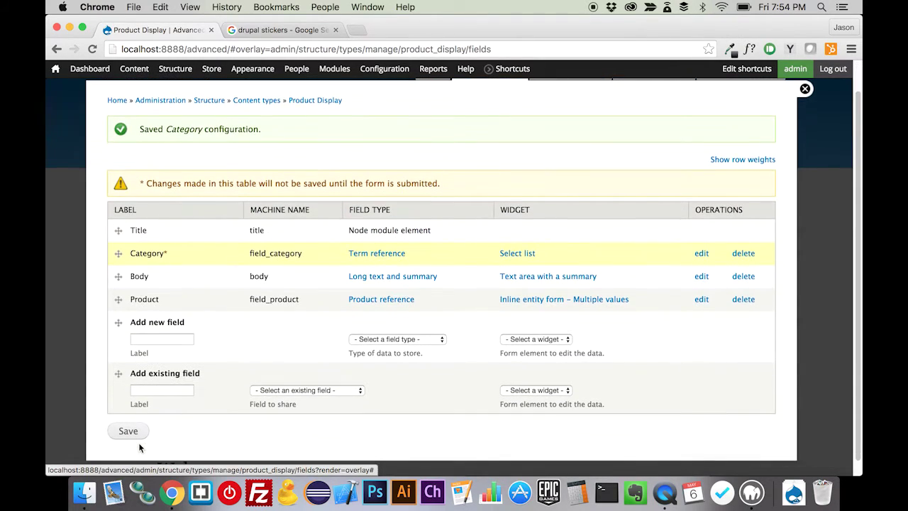
{"action": "left_click", "coordinate": [129, 434]}
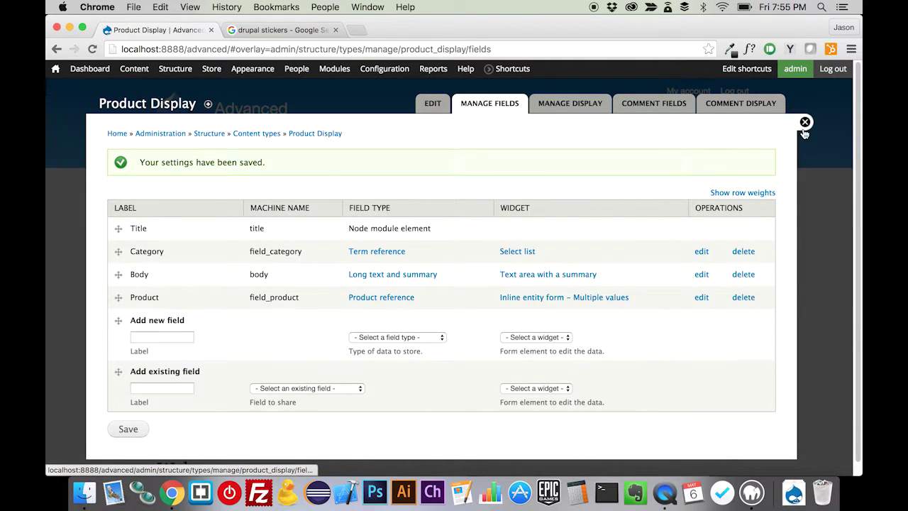
Step: Set the Drupal T-Shirt's category to Shirts, save, and view its product page
{"action": "left_click", "coordinate": [804, 130]}
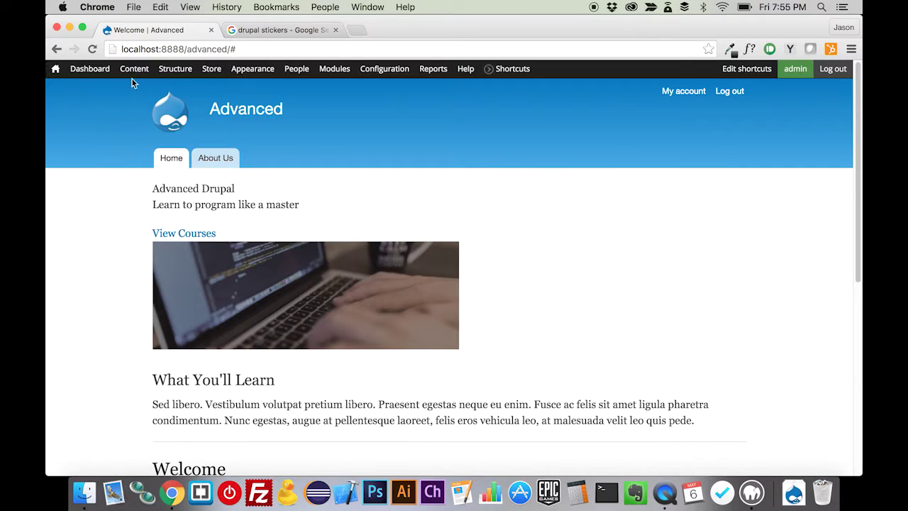
{"action": "left_click", "coordinate": [135, 71]}
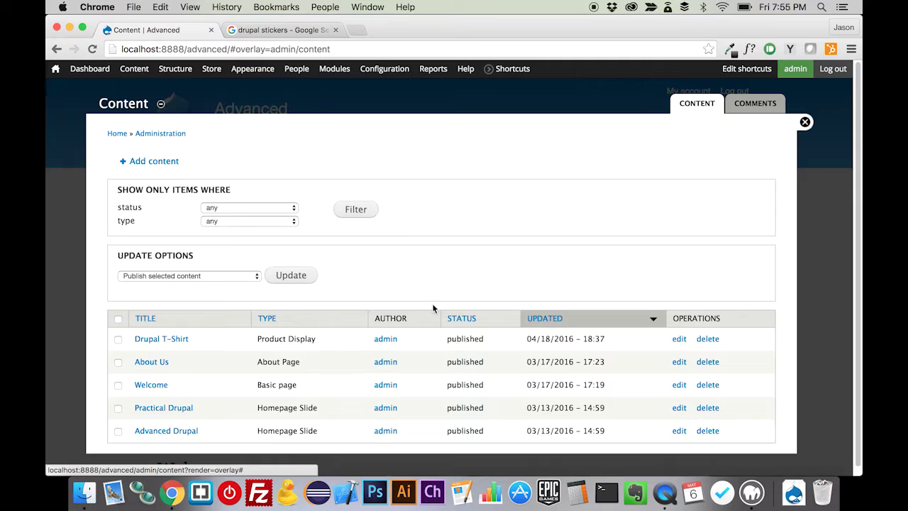
{"action": "left_click", "coordinate": [679, 338]}
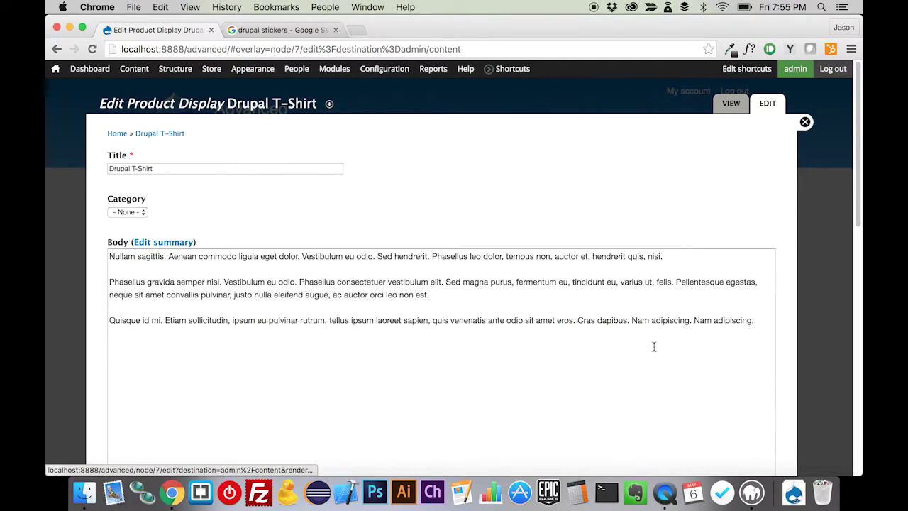
{"action": "left_click", "coordinate": [136, 212]}
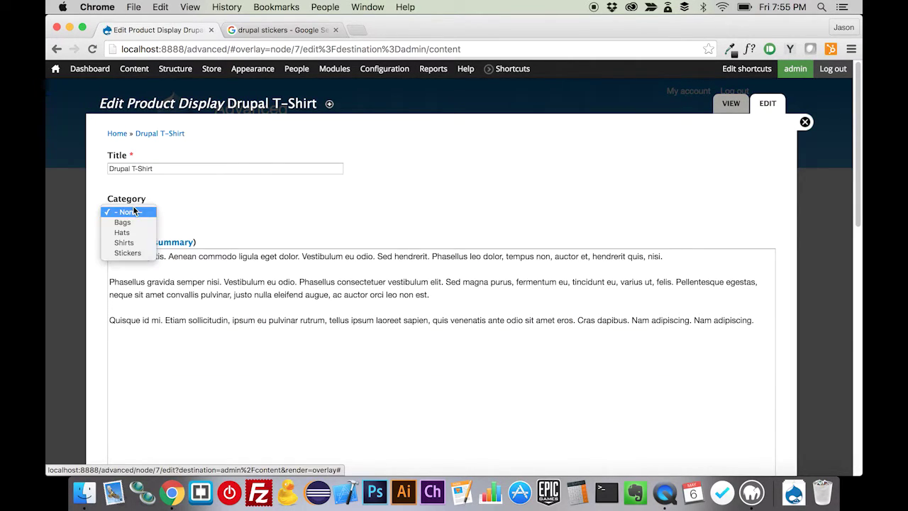
{"action": "left_click", "coordinate": [136, 243]}
{"action": "scroll", "coordinate": [229, 308], "scroll_direction": "down", "scroll_amount": 10}
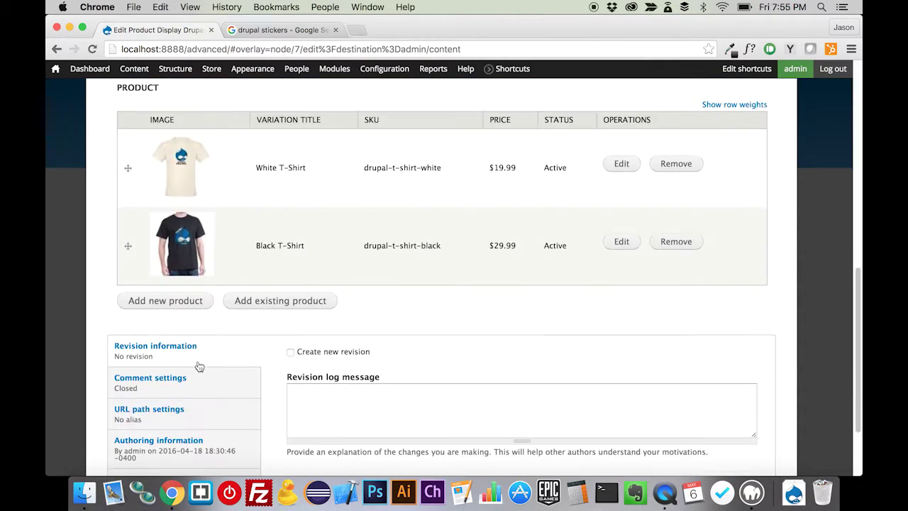
{"action": "scroll", "coordinate": [199, 366], "scroll_direction": "down", "scroll_amount": 3}
{"action": "left_click", "coordinate": [128, 416]}
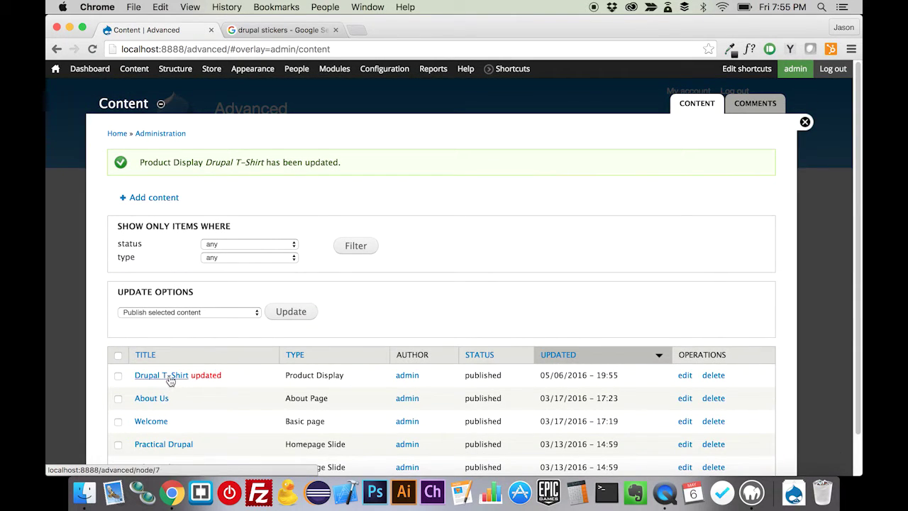
{"action": "left_click", "coordinate": [171, 381]}
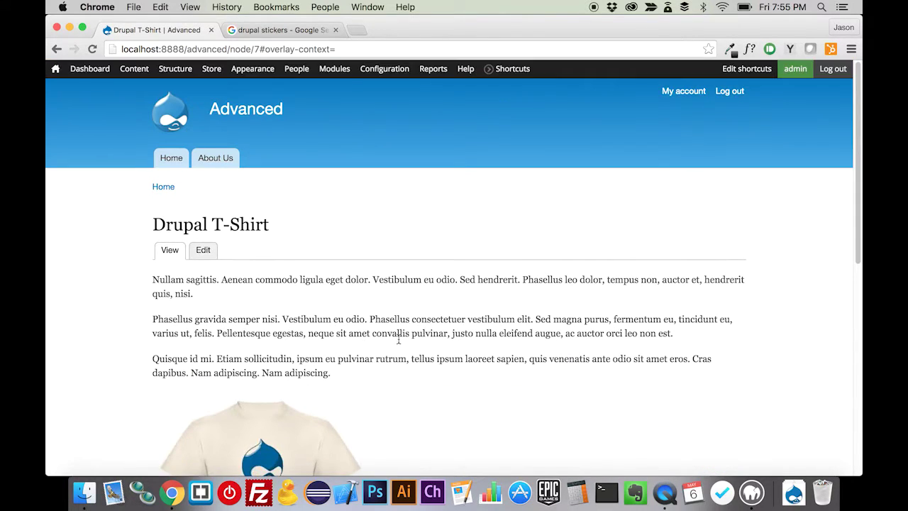
{"action": "scroll", "coordinate": [398, 340], "scroll_direction": "down", "scroll_amount": 5}
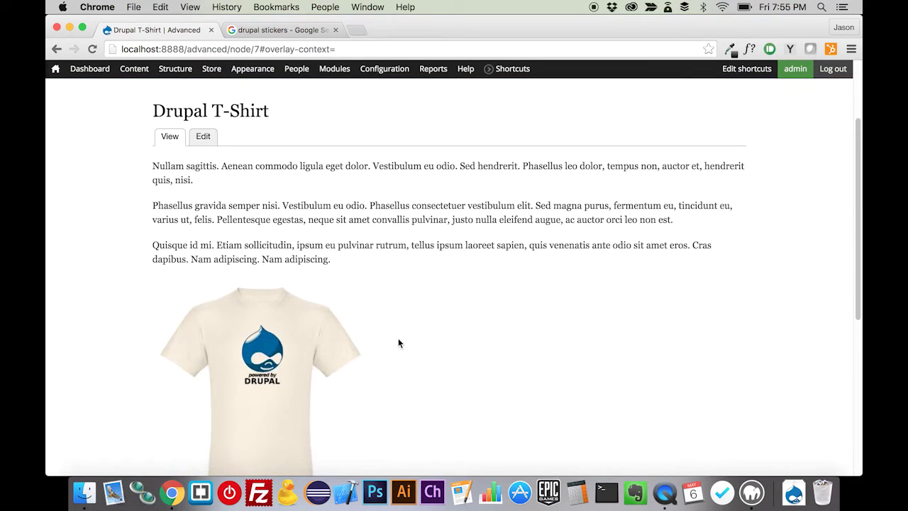
{"action": "scroll", "coordinate": [398, 343], "scroll_direction": "down", "scroll_amount": 1}
{"action": "scroll", "coordinate": [398, 343], "scroll_direction": "down", "scroll_amount": 3}
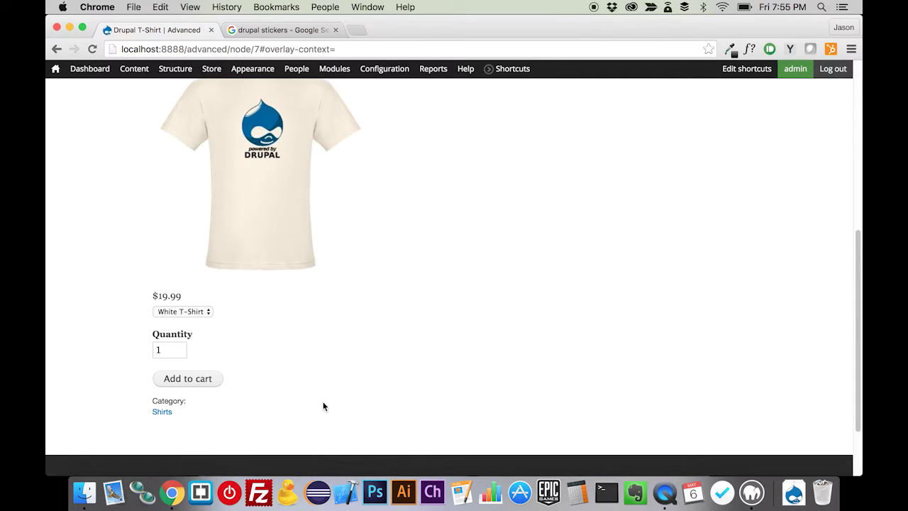
{"action": "scroll", "coordinate": [323, 406], "scroll_direction": "up", "scroll_amount": 8}
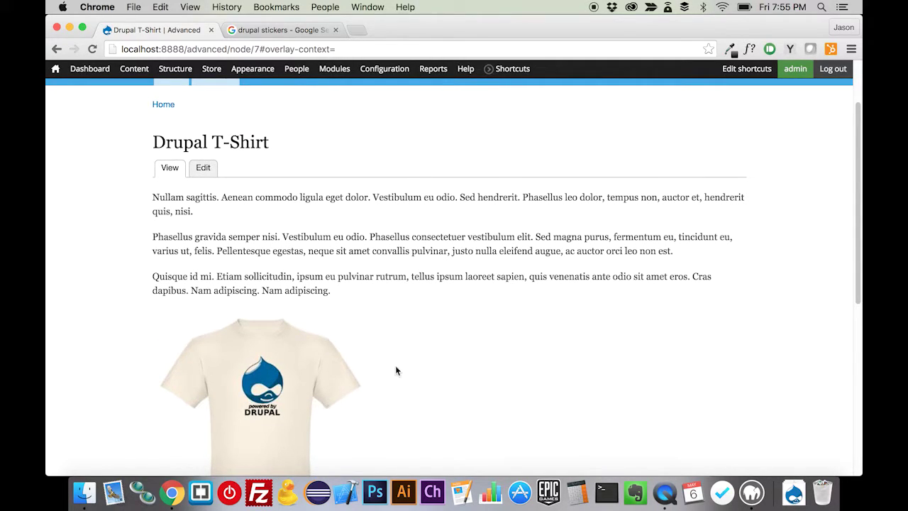
{"action": "scroll", "coordinate": [379, 348], "scroll_direction": "down", "scroll_amount": 5}
{"action": "scroll", "coordinate": [380, 349], "scroll_direction": "up", "scroll_amount": 4}
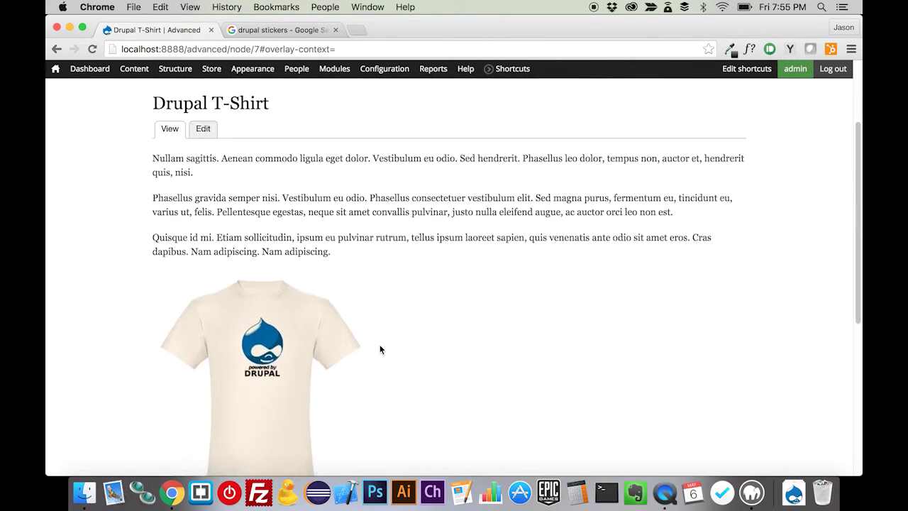
{"action": "scroll", "coordinate": [380, 349], "scroll_direction": "up", "scroll_amount": 2}
Step: On Product Display's Manage display page, drag Product: Image above Body
{"action": "mouse_move", "coordinate": [152, 91]}
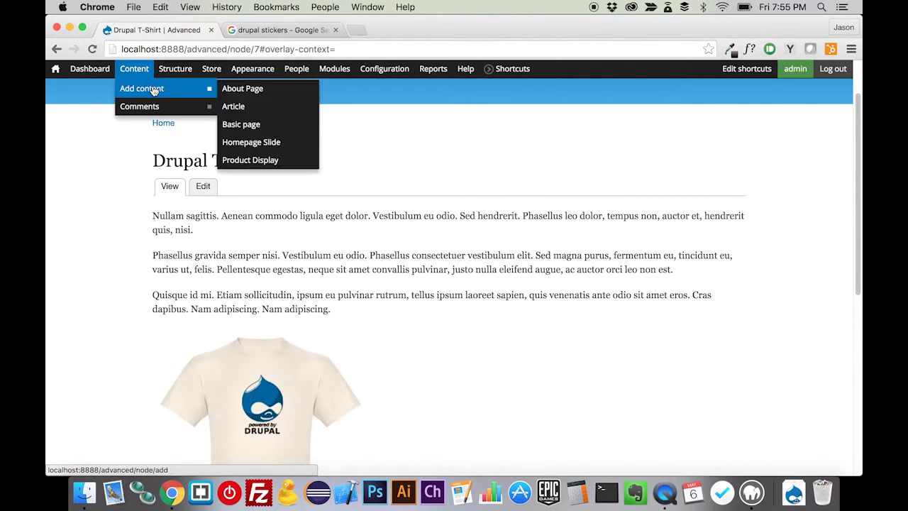
{"action": "mouse_move", "coordinate": [211, 111]}
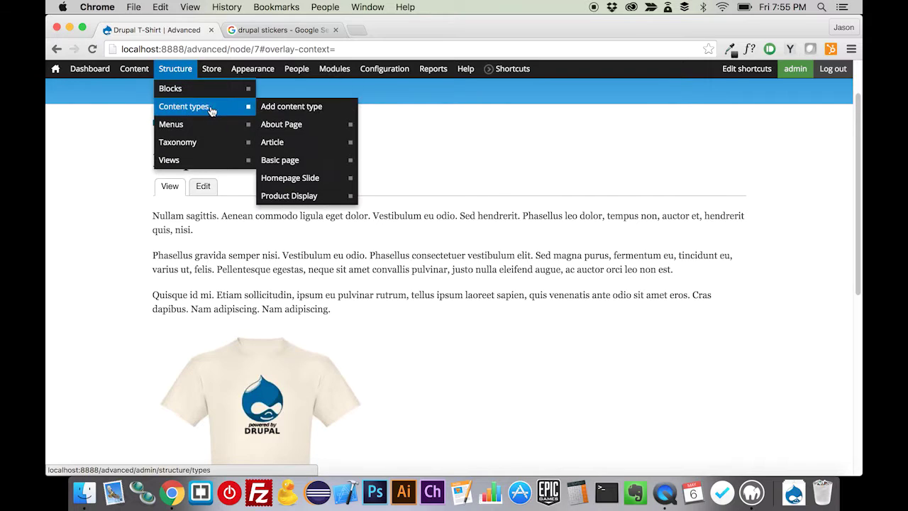
{"action": "mouse_move", "coordinate": [385, 204]}
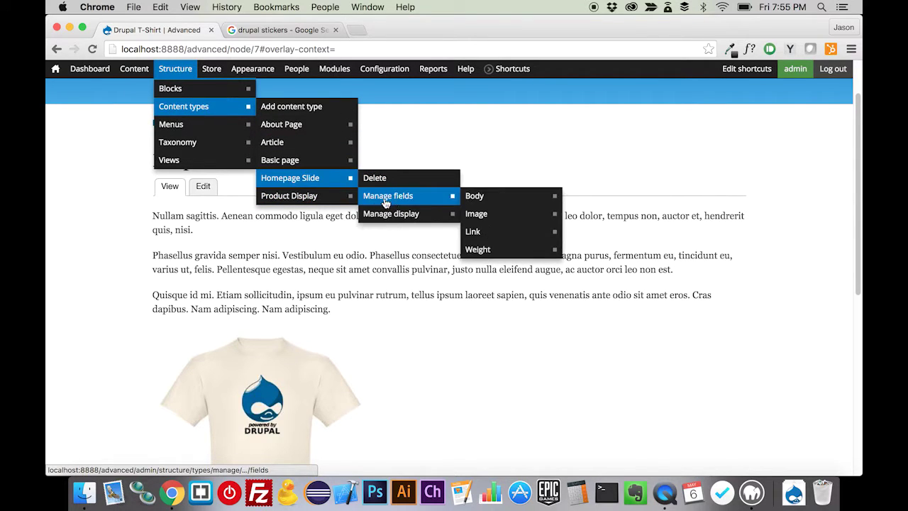
{"action": "mouse_move", "coordinate": [319, 196]}
{"action": "left_click", "coordinate": [408, 234]}
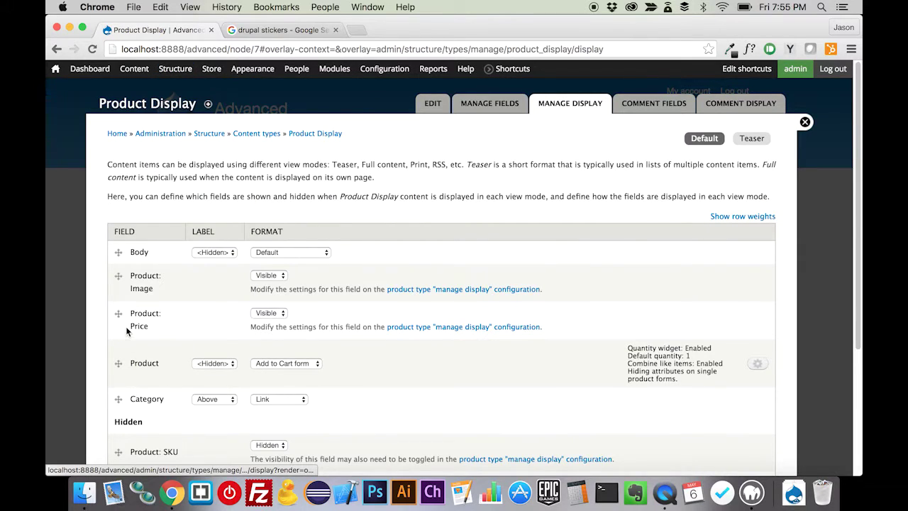
{"action": "left_click_drag", "start_coordinate": [122, 277], "coordinate": [122, 264]}
{"action": "scroll", "coordinate": [158, 320], "scroll_direction": "down", "scroll_amount": 5}
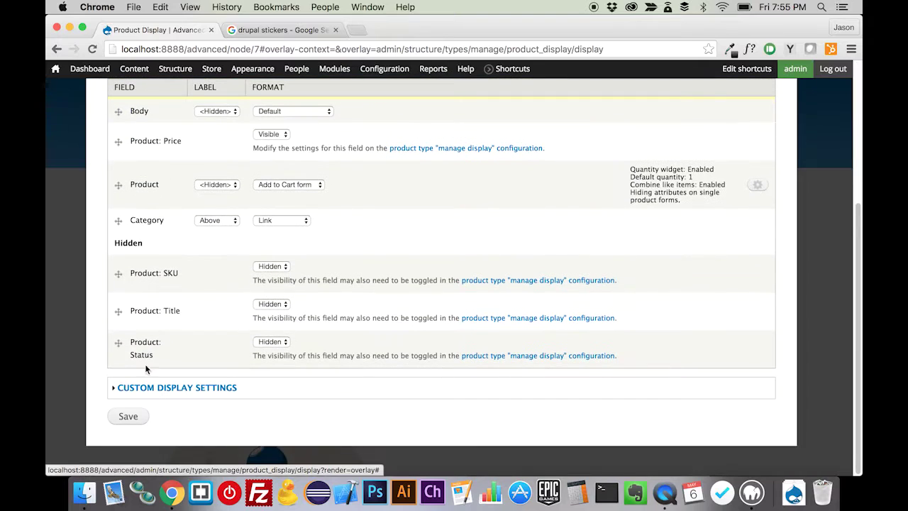
Step: Save the display field order, then go to the Drupal T-Shirt edit form to see its variations
{"action": "left_click", "coordinate": [128, 416]}
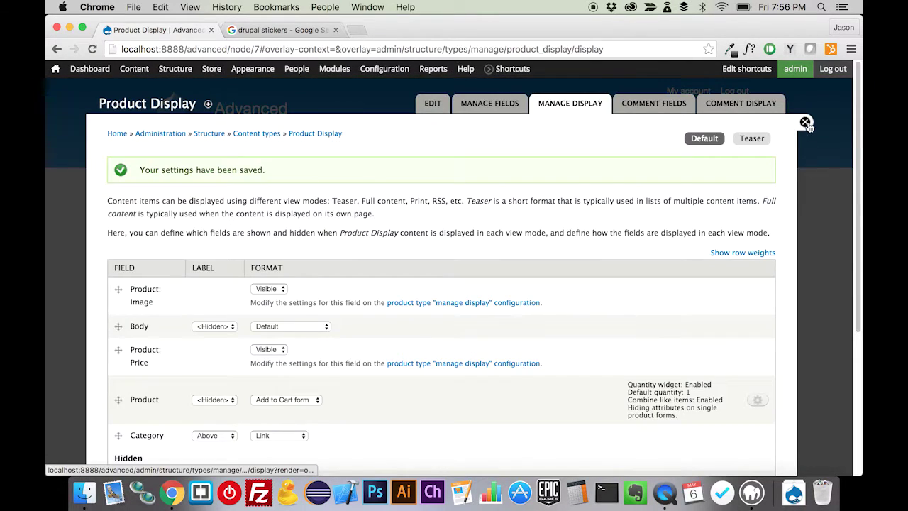
{"action": "left_click", "coordinate": [805, 123]}
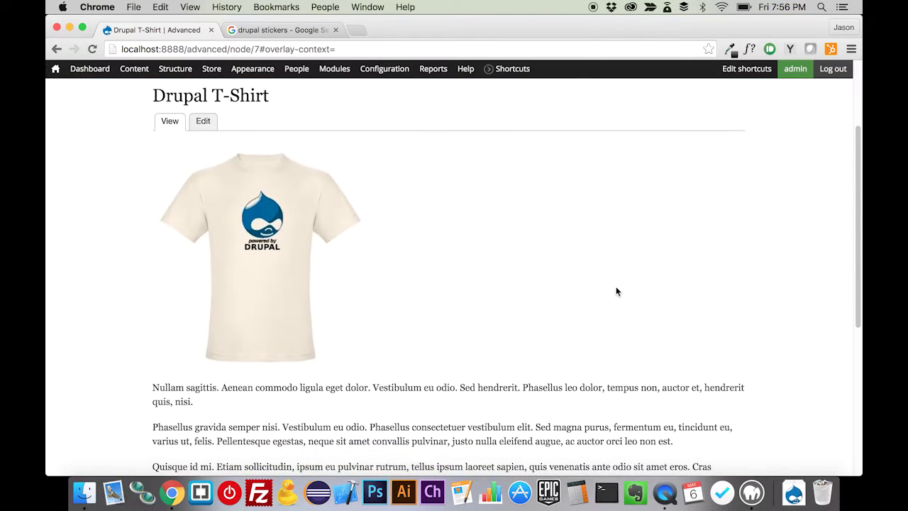
{"action": "left_click", "coordinate": [205, 122]}
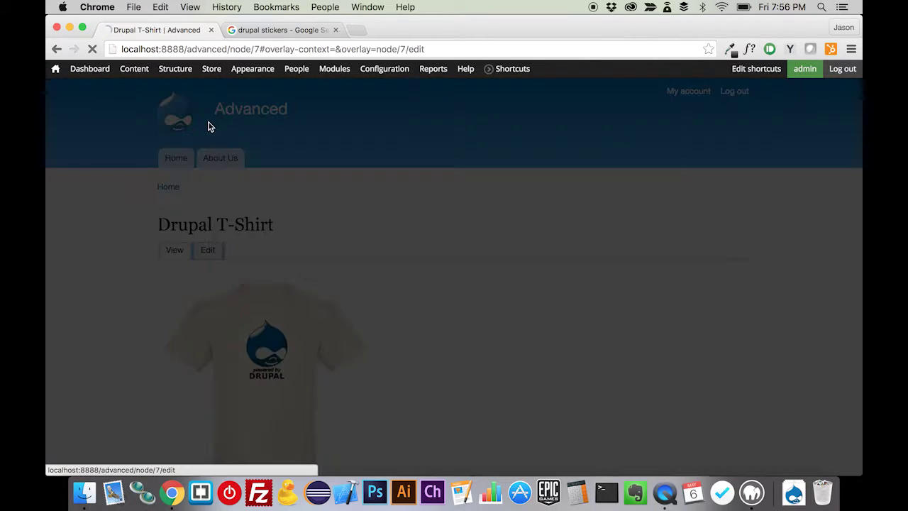
{"action": "scroll", "coordinate": [209, 126], "scroll_direction": "down", "scroll_amount": 10}
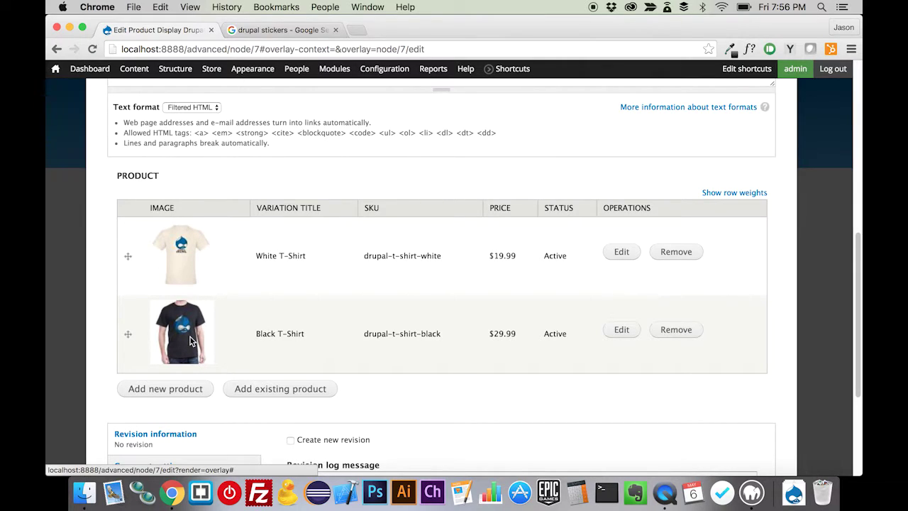
Step: Leave the edit form unchanged and select the Black T-Shirt variation to check the image swap
{"action": "scroll", "coordinate": [190, 340], "scroll_direction": "up", "scroll_amount": 10}
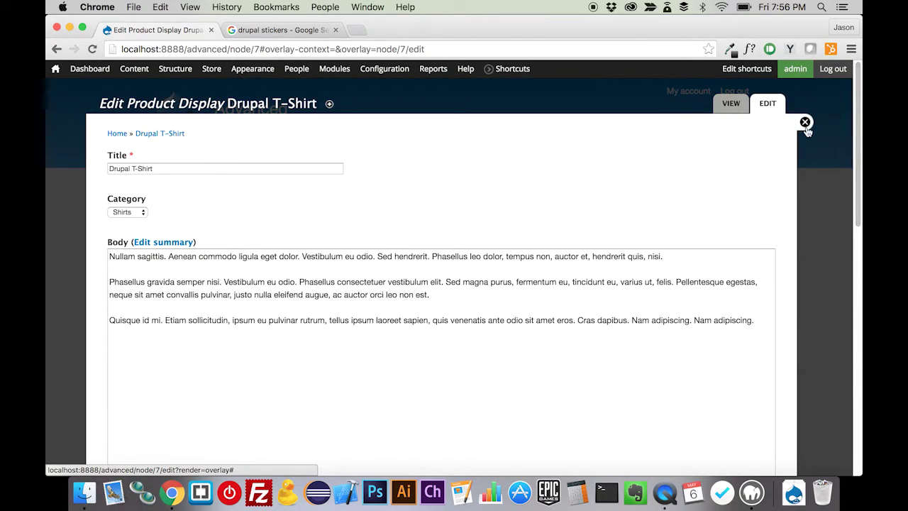
{"action": "left_click", "coordinate": [805, 123]}
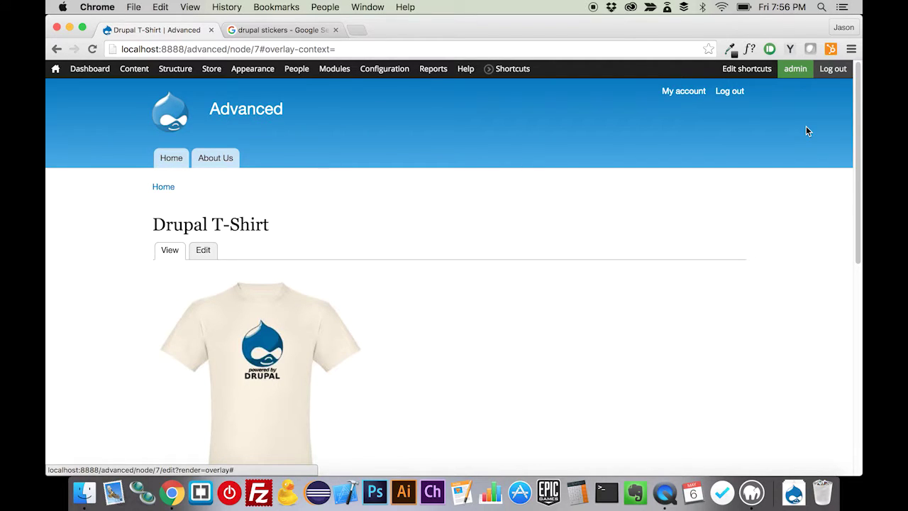
{"action": "scroll", "coordinate": [805, 131], "scroll_direction": "down", "scroll_amount": 10}
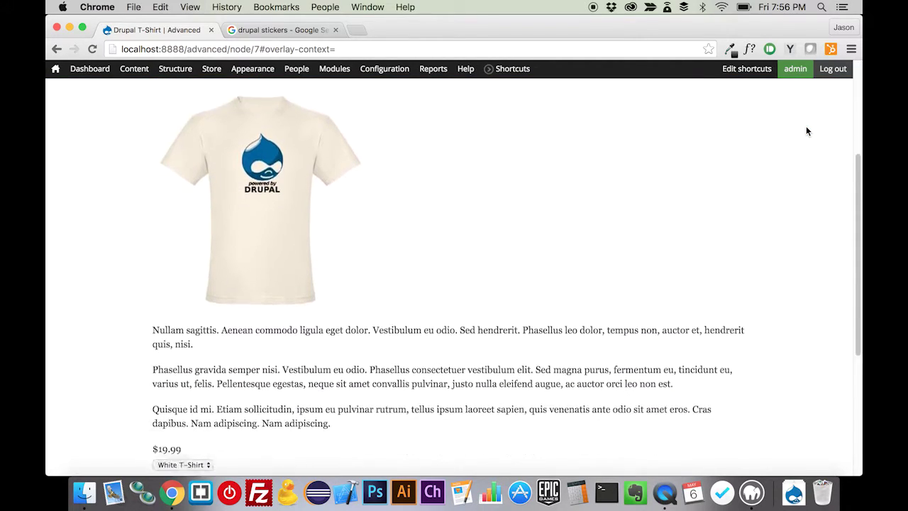
{"action": "left_click", "coordinate": [206, 225]}
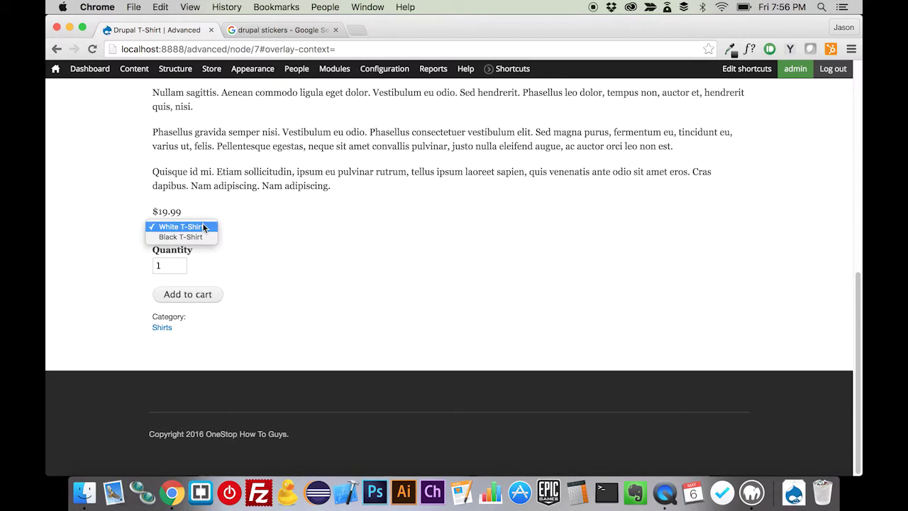
{"action": "left_click", "coordinate": [200, 238]}
{"action": "scroll", "coordinate": [332, 231], "scroll_direction": "up", "scroll_amount": 5}
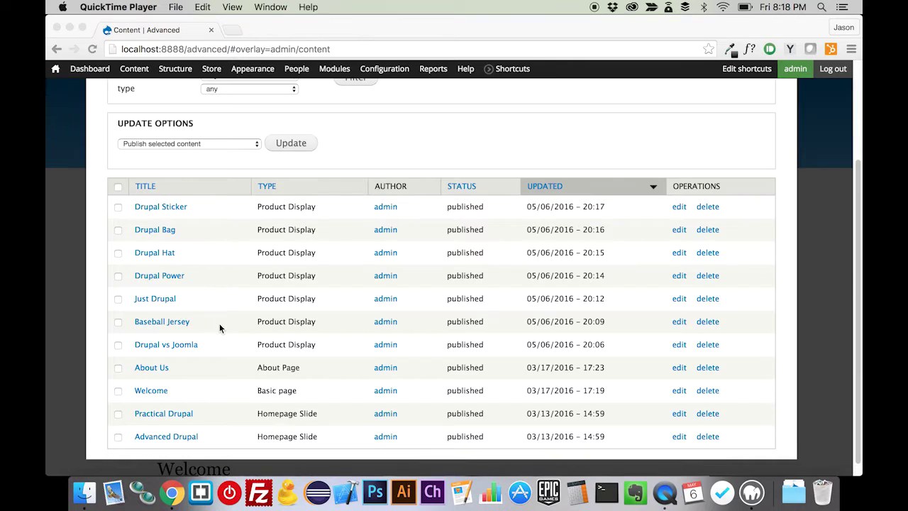
Step: On the Just Drupal product page, try the Red and then Green colour options
{"action": "left_click", "coordinate": [156, 304]}
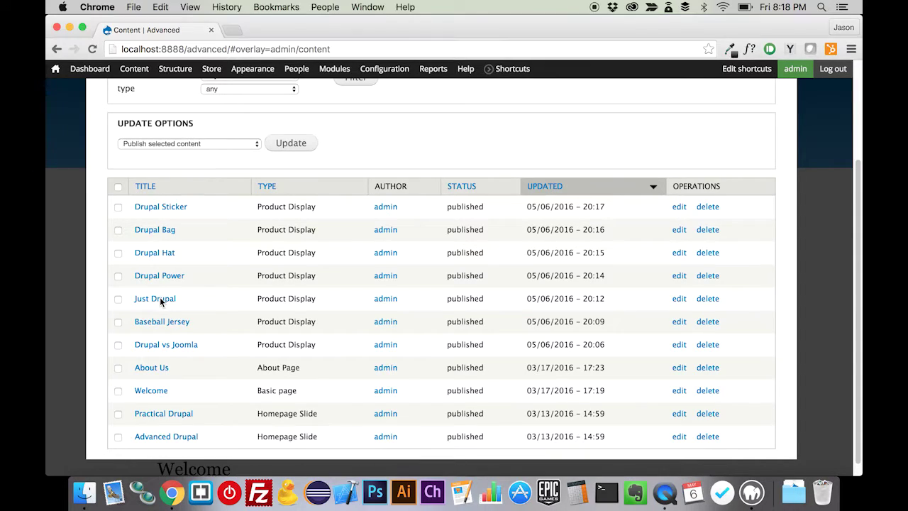
{"action": "left_click", "coordinate": [156, 304]}
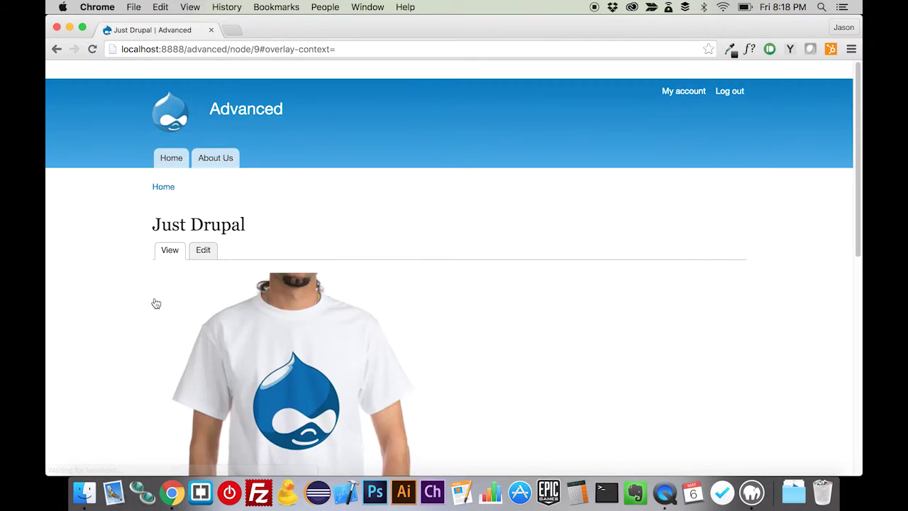
{"action": "scroll", "coordinate": [499, 383], "scroll_direction": "down", "scroll_amount": 5}
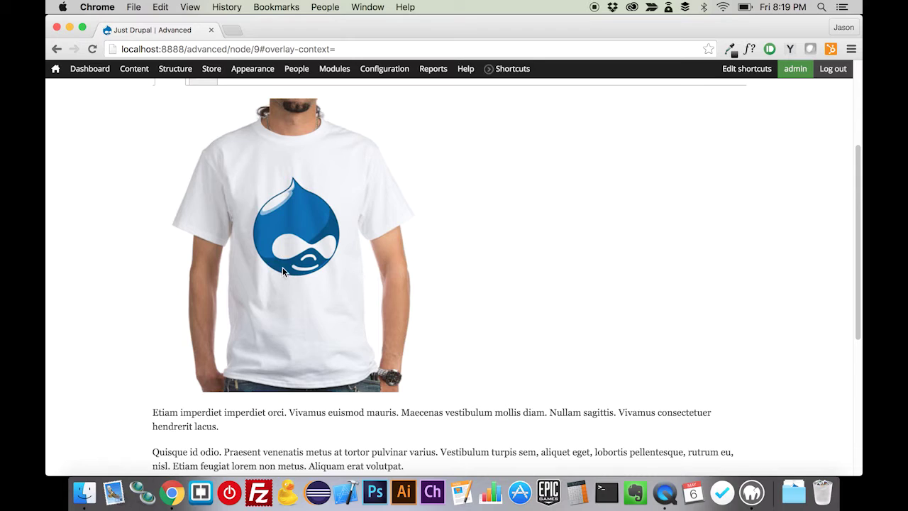
{"action": "scroll", "coordinate": [283, 270], "scroll_direction": "down", "scroll_amount": 5}
{"action": "left_click", "coordinate": [182, 336]}
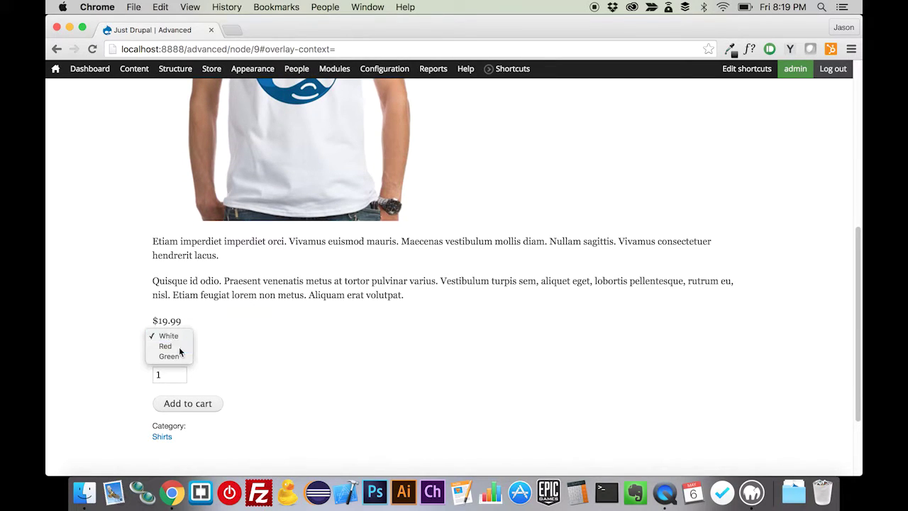
{"action": "left_click", "coordinate": [171, 346]}
{"action": "scroll", "coordinate": [388, 303], "scroll_direction": "up", "scroll_amount": 5}
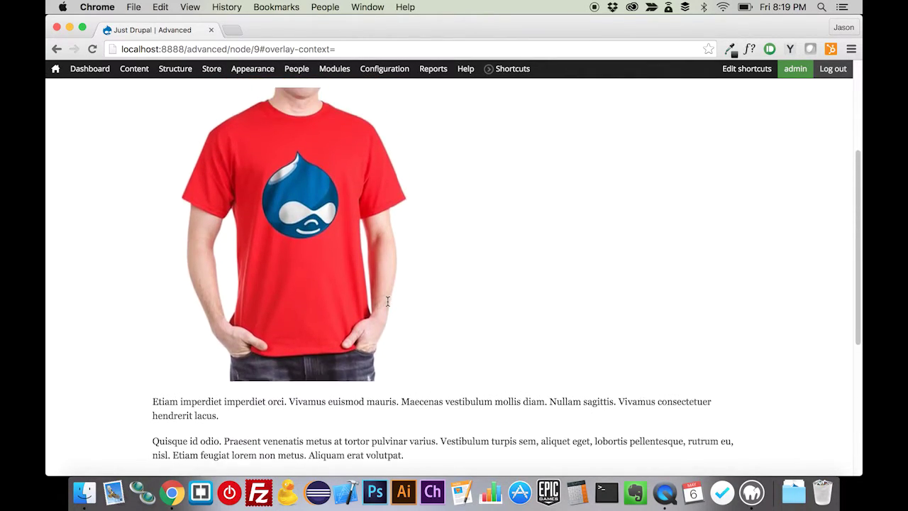
{"action": "scroll", "coordinate": [387, 303], "scroll_direction": "up", "scroll_amount": 1}
{"action": "scroll", "coordinate": [272, 375], "scroll_direction": "down", "scroll_amount": 4}
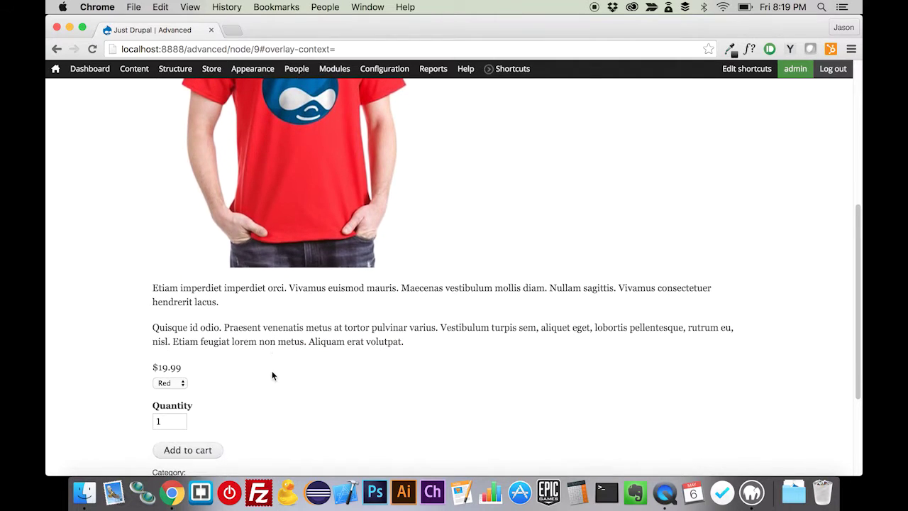
{"action": "left_click", "coordinate": [184, 392]}
{"action": "left_click", "coordinate": [178, 394]}
Step: From the content list, go to Baseball Jersey and switch its colour to Red
{"action": "left_click", "coordinate": [131, 68]}
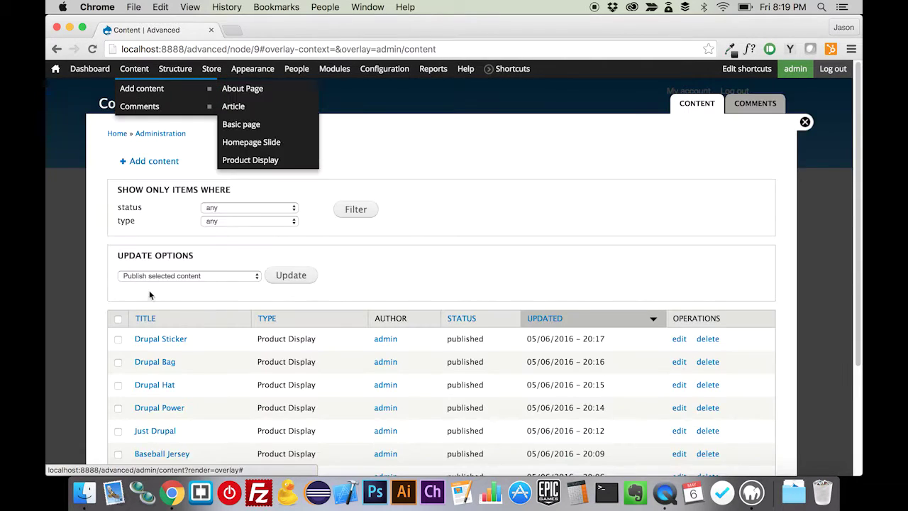
{"action": "scroll", "coordinate": [190, 400], "scroll_direction": "down", "scroll_amount": 2}
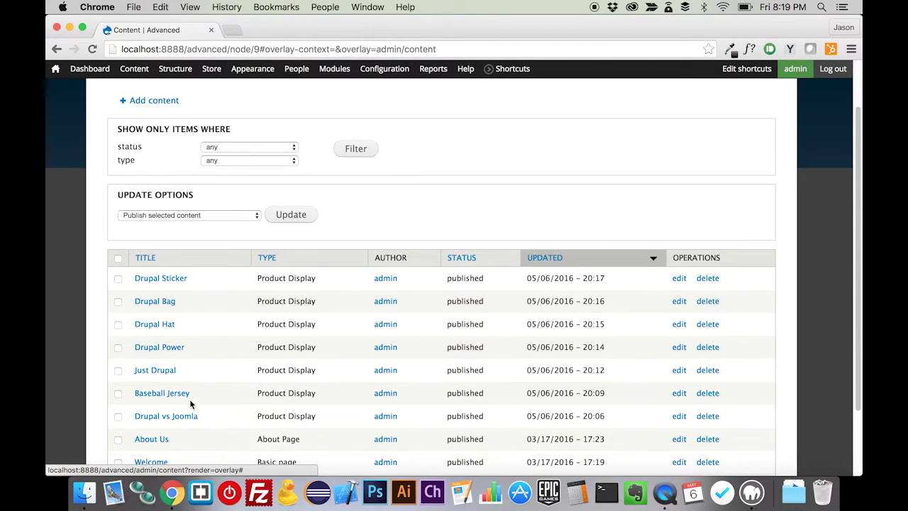
{"action": "left_click", "coordinate": [181, 396]}
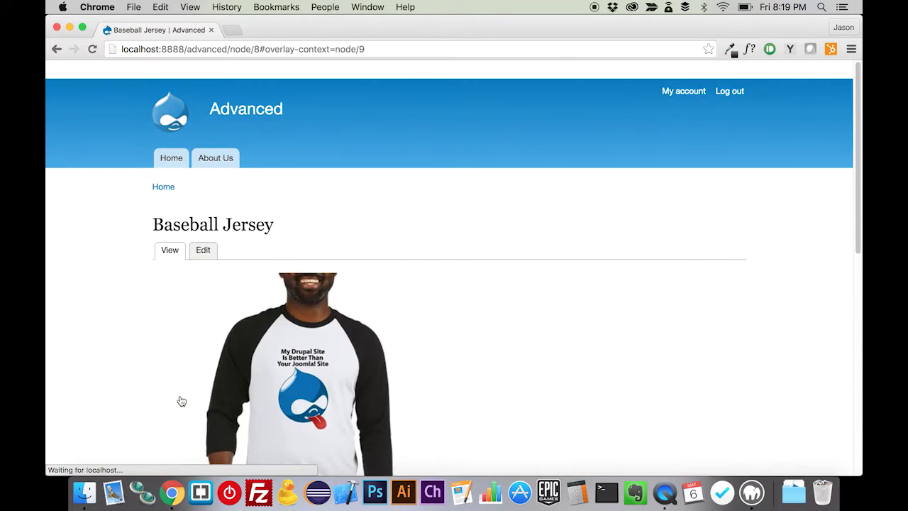
{"action": "scroll", "coordinate": [182, 398], "scroll_direction": "down", "scroll_amount": 5}
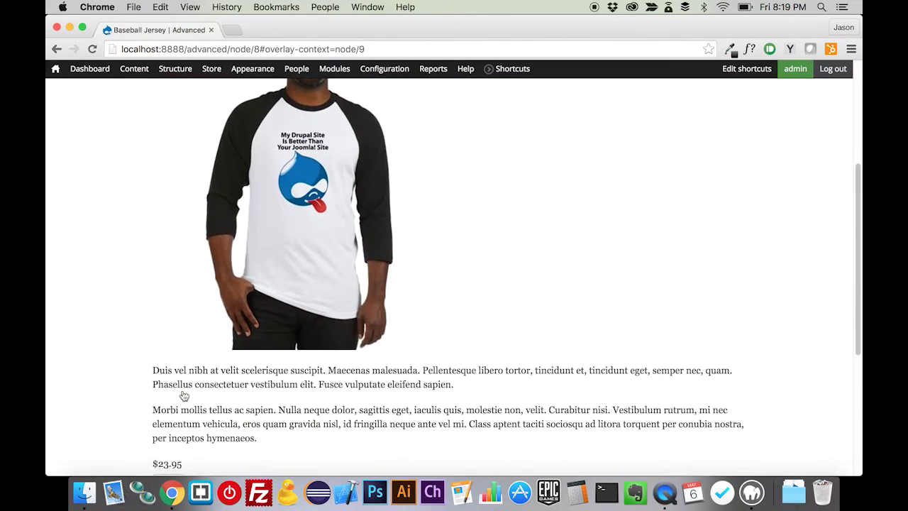
{"action": "scroll", "coordinate": [183, 395], "scroll_direction": "down", "scroll_amount": 2}
{"action": "left_click", "coordinate": [170, 410]}
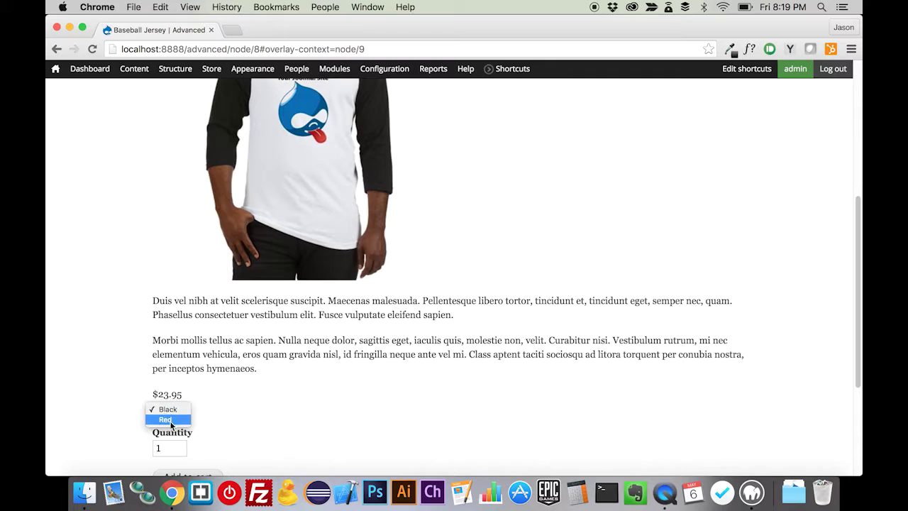
{"action": "left_click", "coordinate": [171, 418]}
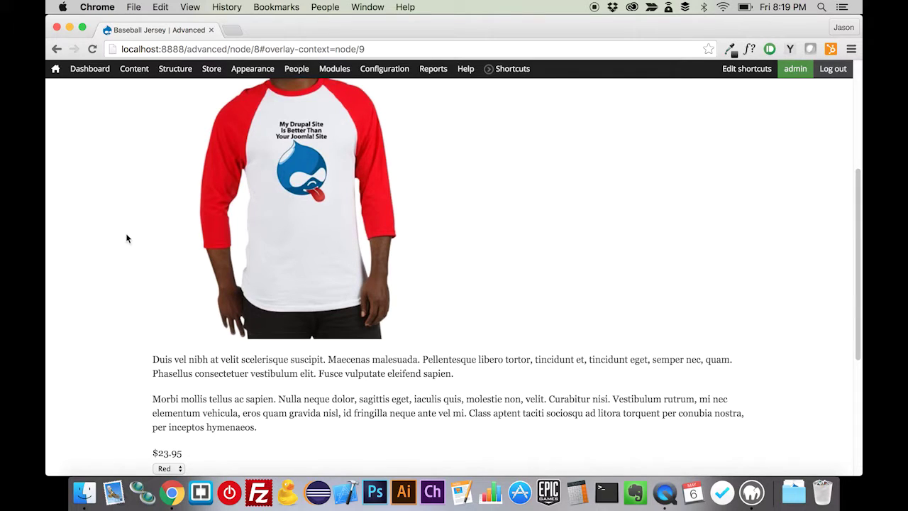
Step: Start a new view named 'Store Overview' showing Taxonomy terms of type Product Category
{"action": "mouse_move", "coordinate": [176, 71]}
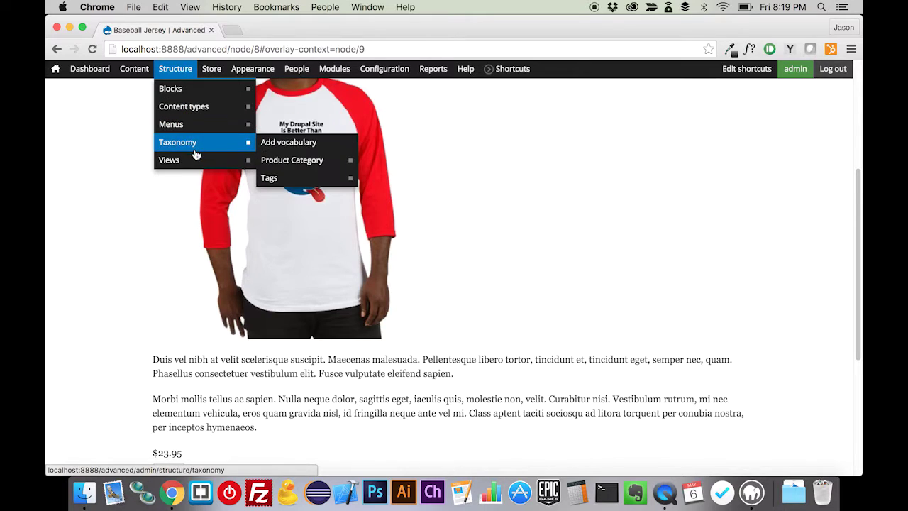
{"action": "mouse_move", "coordinate": [198, 160]}
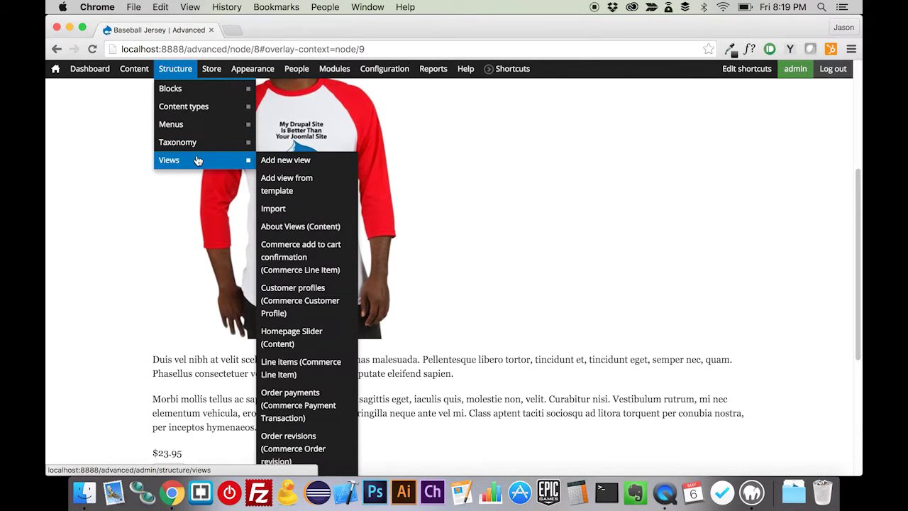
{"action": "left_click", "coordinate": [285, 162]}
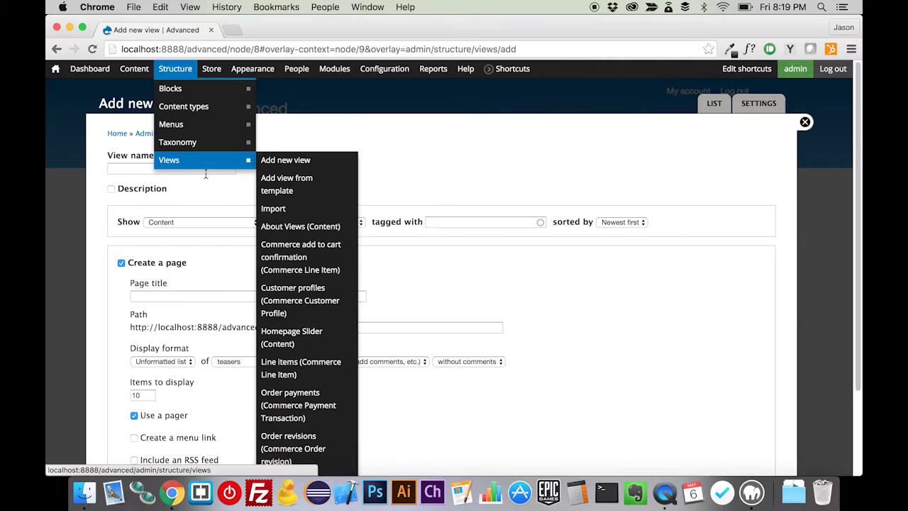
{"action": "left_click", "coordinate": [134, 167]}
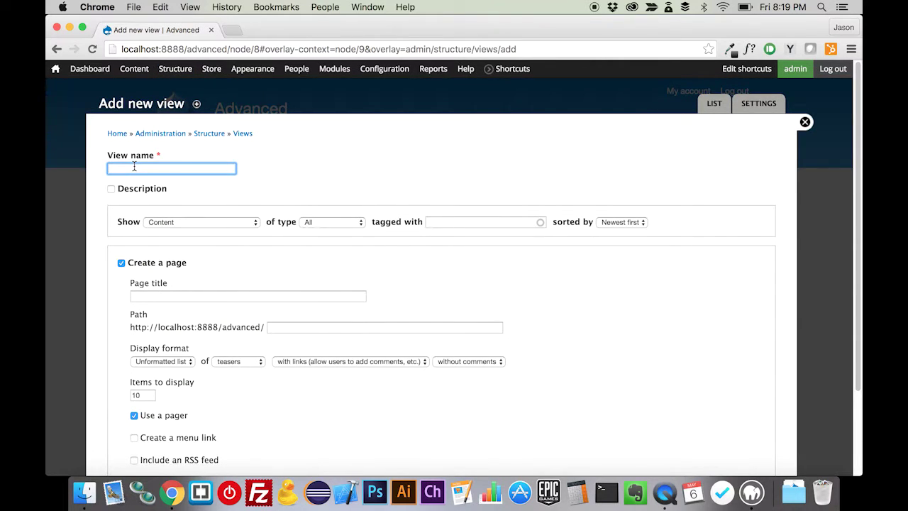
{"action": "type", "text": "Store "}
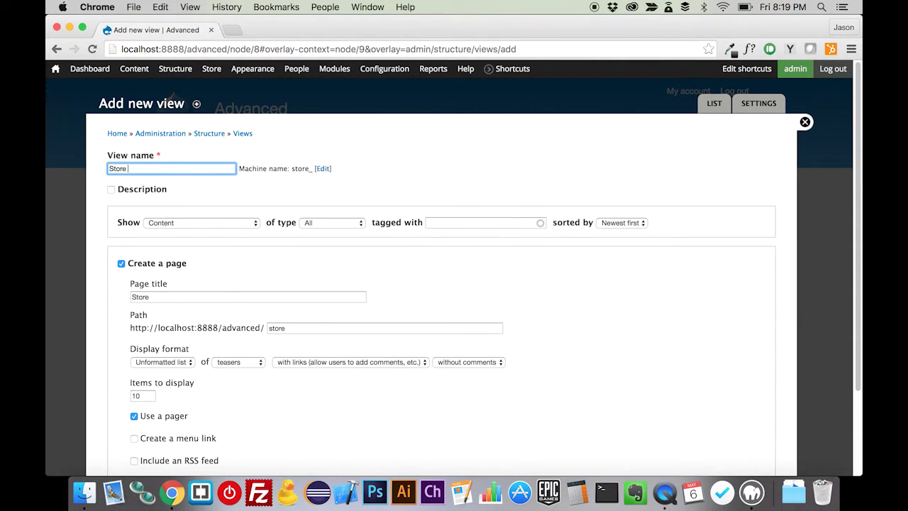
{"action": "type", "text": "Overview"}
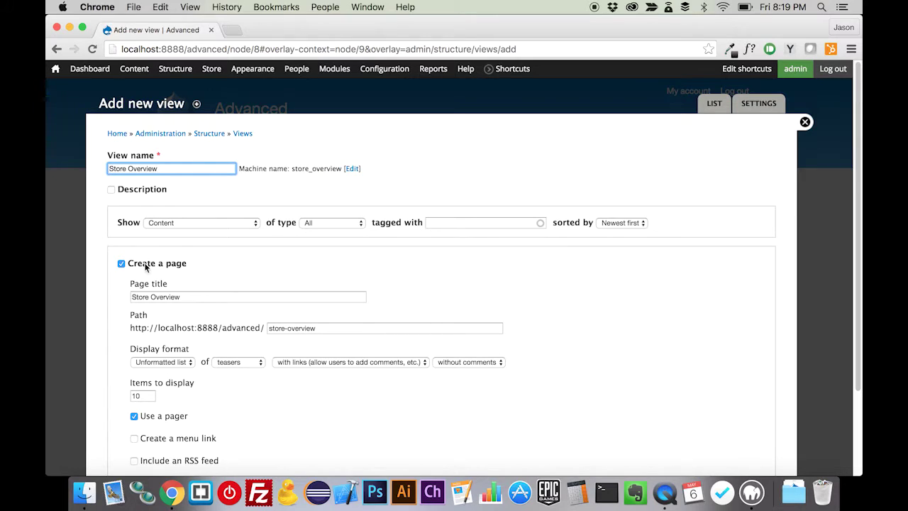
{"action": "left_click", "coordinate": [213, 223]}
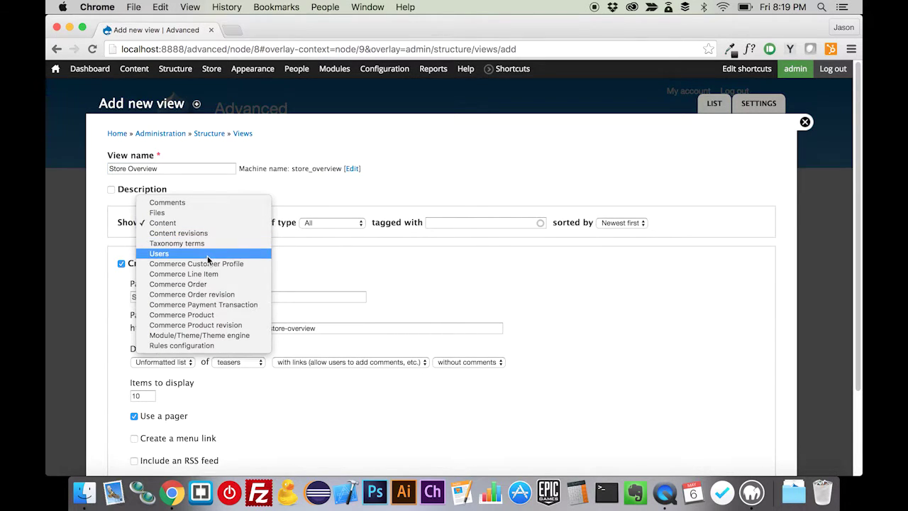
{"action": "left_click", "coordinate": [209, 246]}
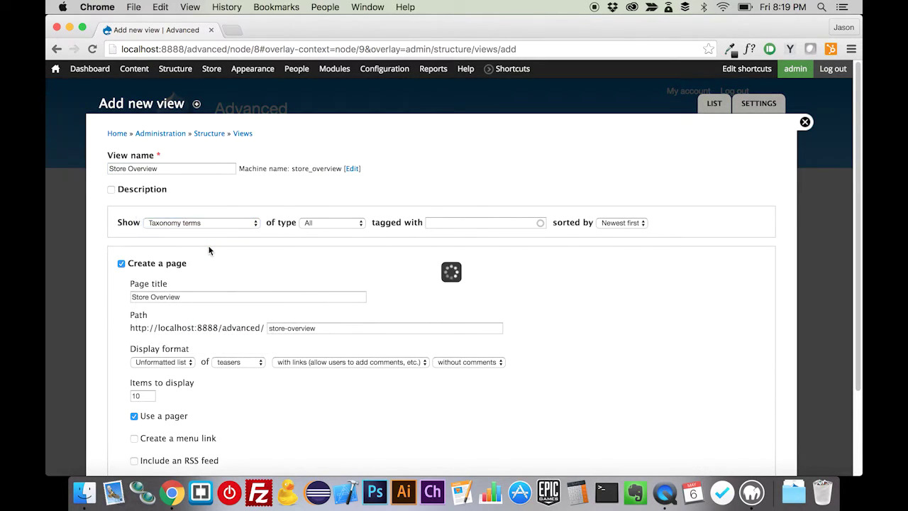
{"action": "left_click", "coordinate": [327, 223]}
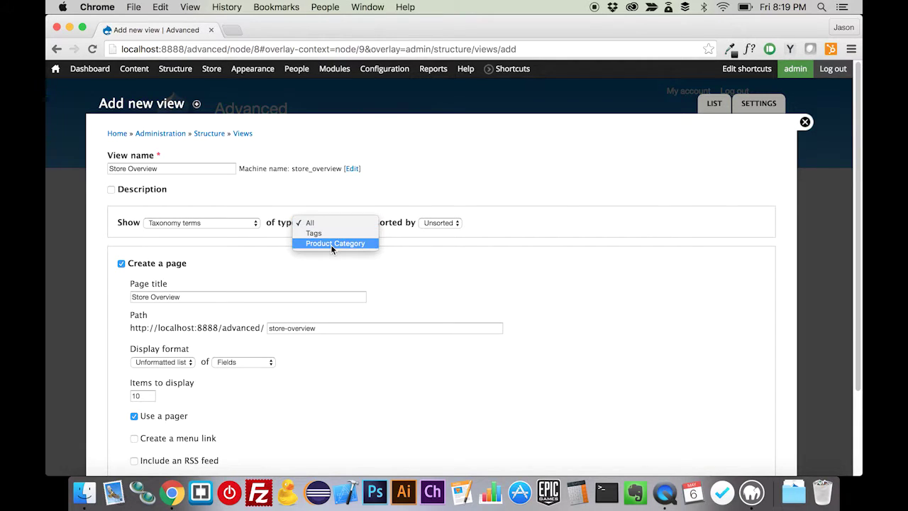
{"action": "left_click", "coordinate": [331, 244]}
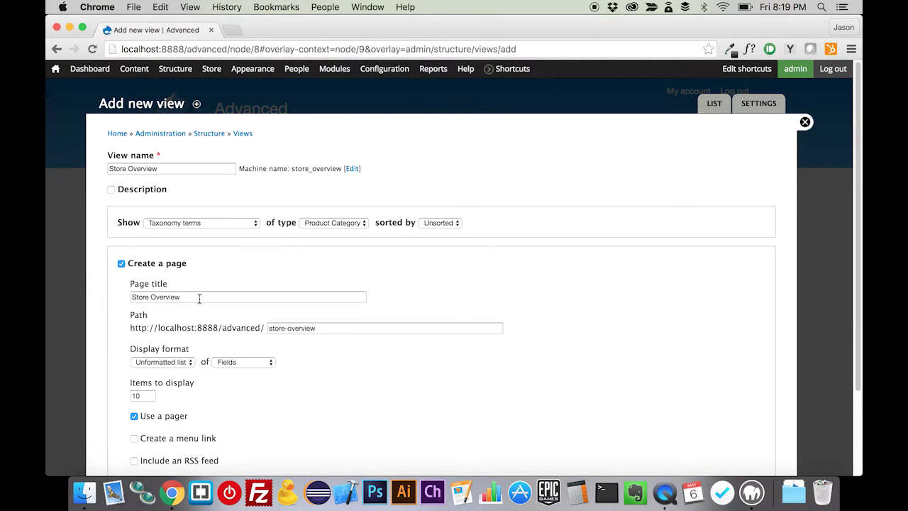
Step: Set the page title to Store and path to store, and clear the items-to-display value
{"action": "left_click_drag", "start_coordinate": [200, 299], "coordinate": [151, 298]}
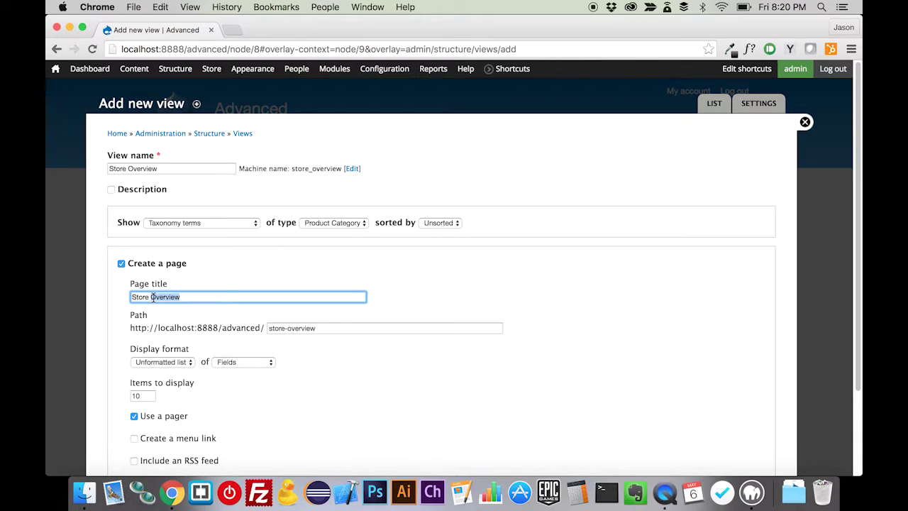
{"action": "key", "text": "BackSpace"}
{"action": "key", "text": "Tab"}
{"action": "key", "text": "Right"}
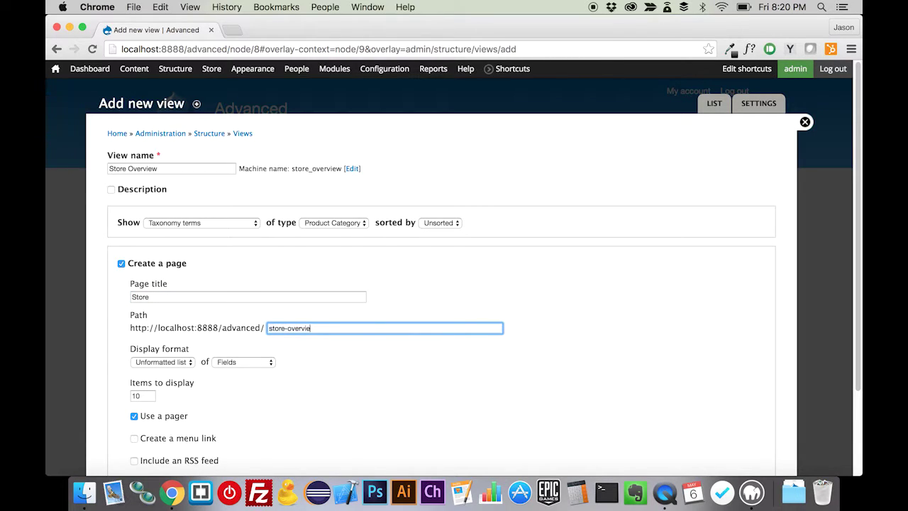
{"action": "key", "text": "BackSpace"}
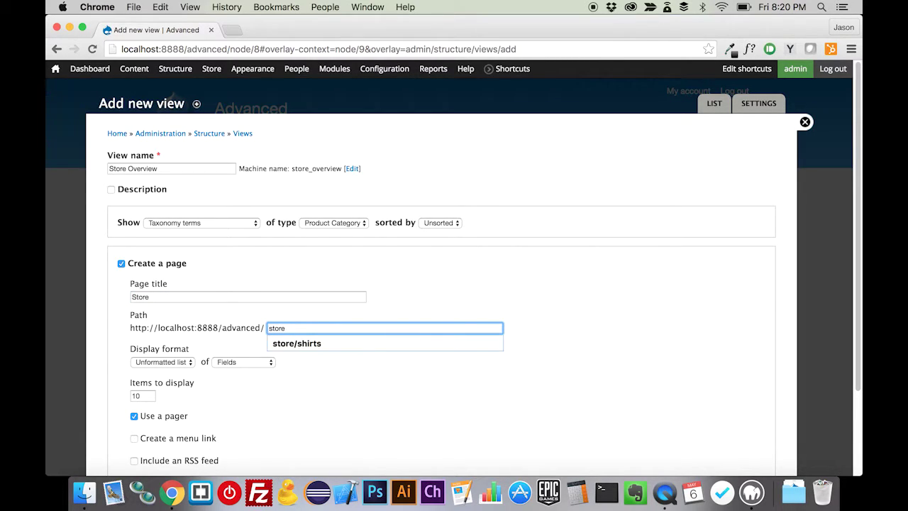
{"action": "left_click", "coordinate": [300, 273]}
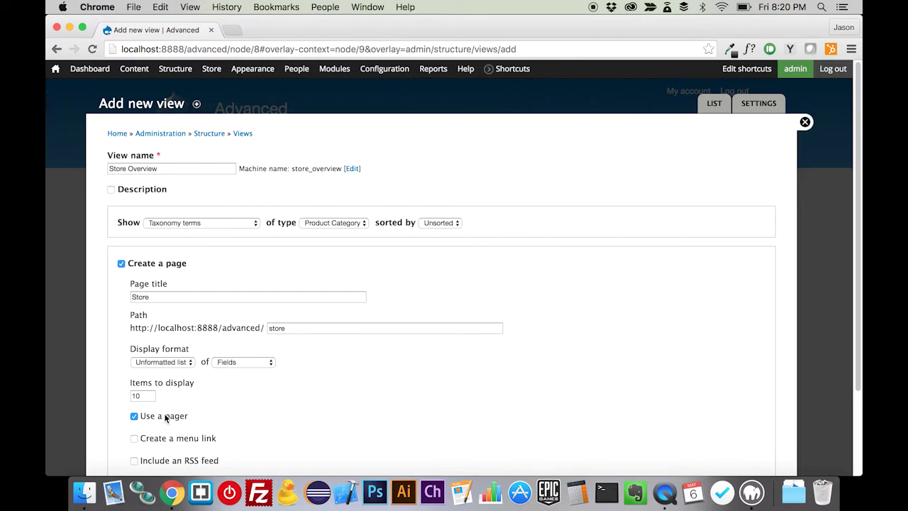
{"action": "double_click", "coordinate": [144, 395]}
{"action": "scroll", "coordinate": [229, 397], "scroll_direction": "down", "scroll_amount": 3}
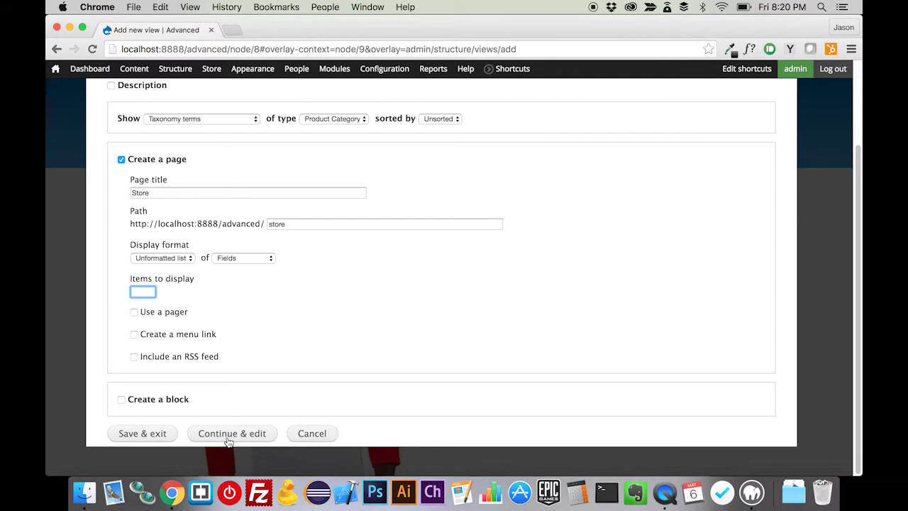
Step: Continue to the view editor and review the preview listing Bags, Hats, Shirts and Stickers
{"action": "left_click", "coordinate": [228, 434]}
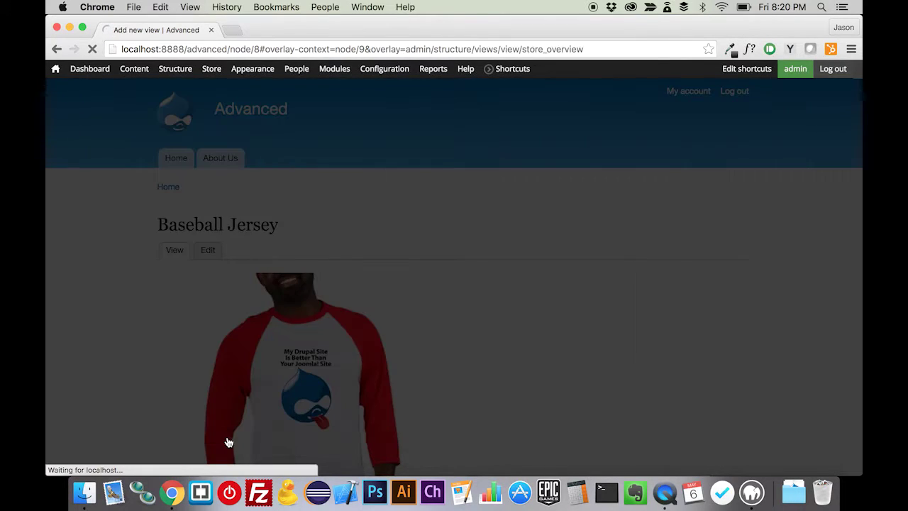
{"action": "scroll", "coordinate": [305, 392], "scroll_direction": "down", "scroll_amount": 5}
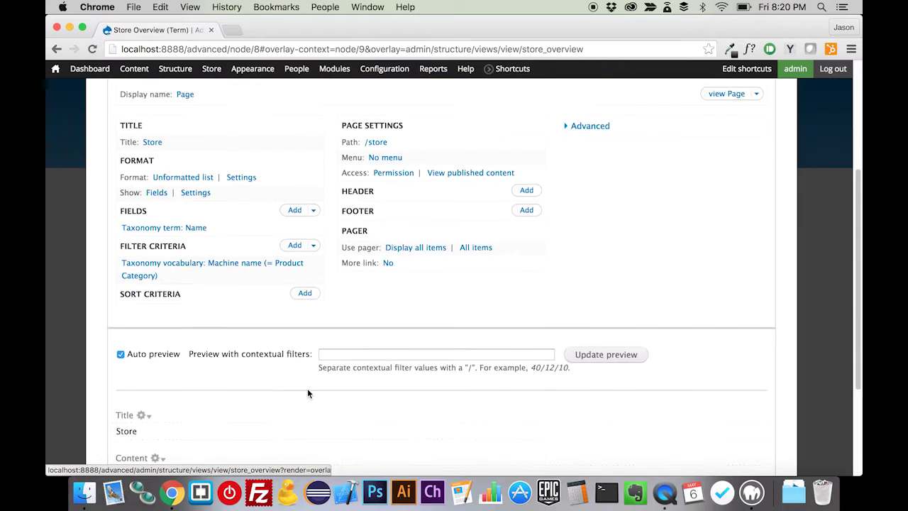
{"action": "scroll", "coordinate": [307, 393], "scroll_direction": "down", "scroll_amount": 4}
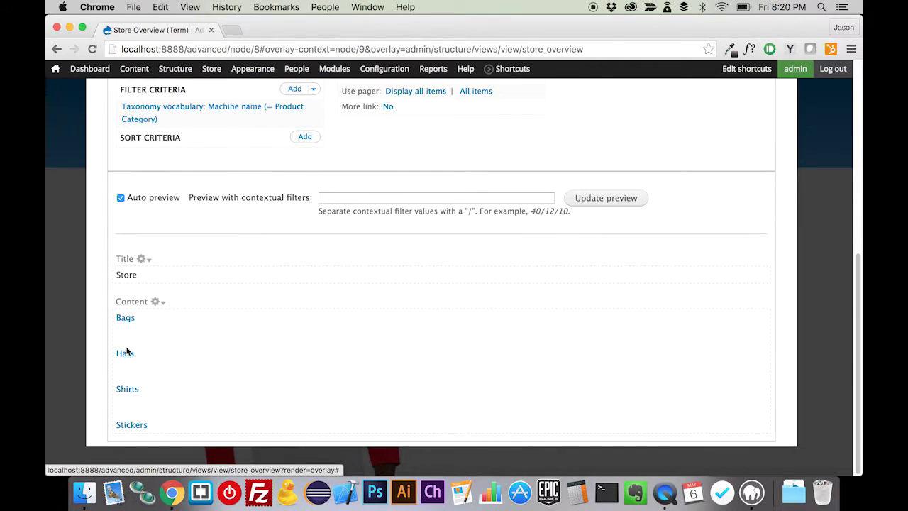
{"action": "scroll", "coordinate": [330, 282], "scroll_direction": "up", "scroll_amount": 2}
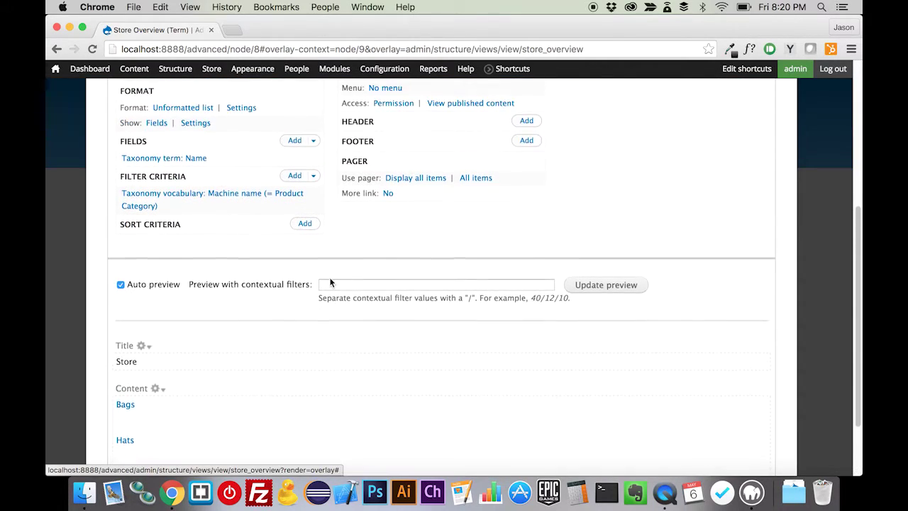
{"action": "scroll", "coordinate": [330, 282], "scroll_direction": "up", "scroll_amount": 2}
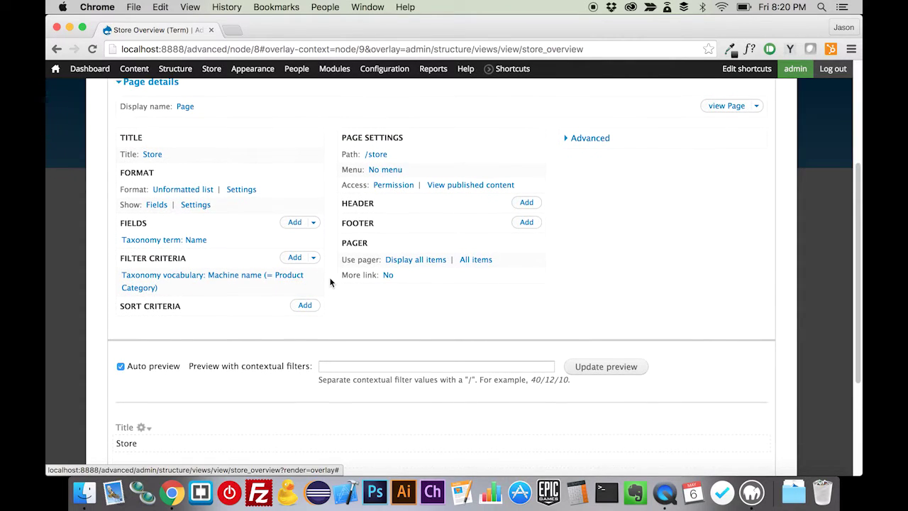
{"action": "scroll", "coordinate": [330, 282], "scroll_direction": "down", "scroll_amount": 2}
{"action": "scroll", "coordinate": [330, 280], "scroll_direction": "up", "scroll_amount": 3}
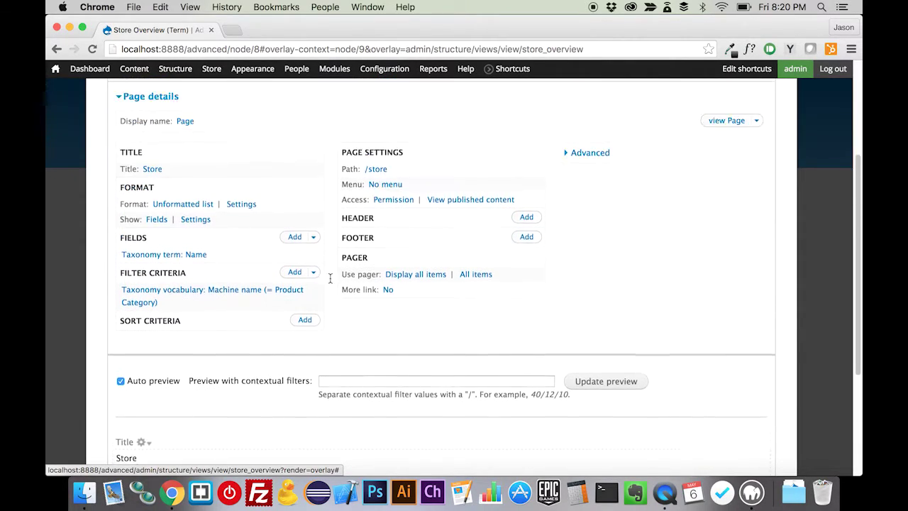
{"action": "scroll", "coordinate": [330, 278], "scroll_direction": "up", "scroll_amount": 1}
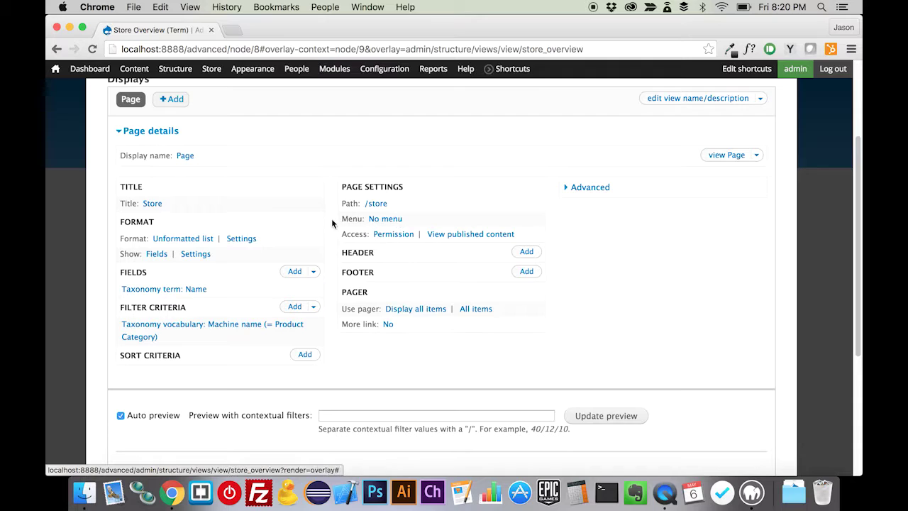
Step: Give the Store page a normal menu entry titled 'Sto…' in Main menu, then save the Store Overview view
{"action": "left_click", "coordinate": [388, 219]}
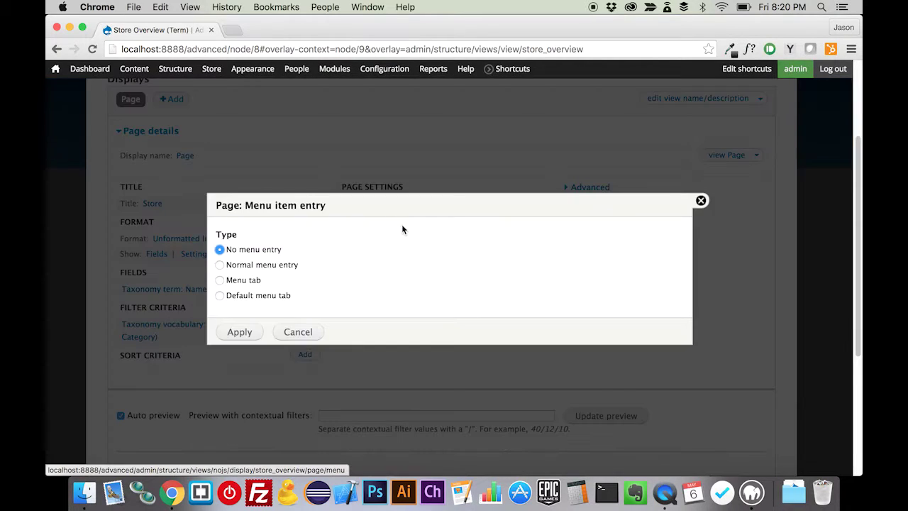
{"action": "left_click", "coordinate": [265, 266]}
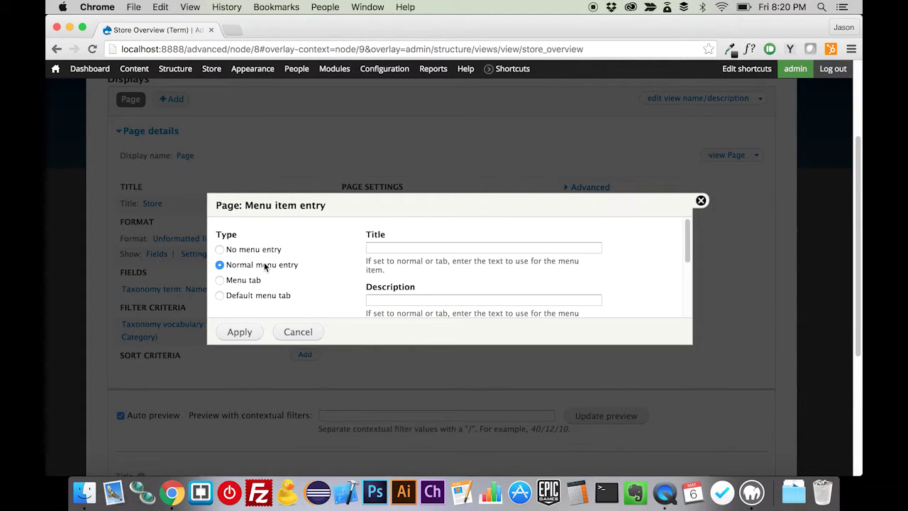
{"action": "left_click", "coordinate": [400, 248]}
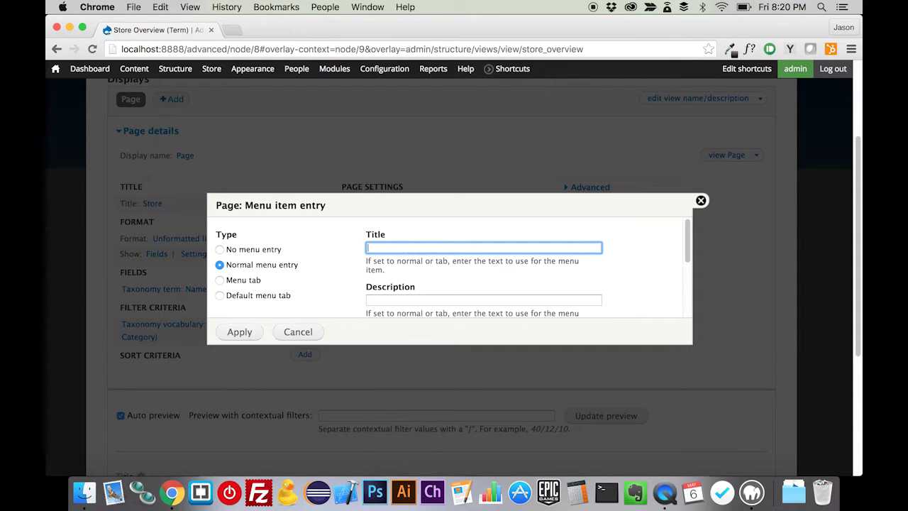
{"action": "type", "text": "Store"}
{"action": "scroll", "coordinate": [419, 293], "scroll_direction": "down", "scroll_amount": 3}
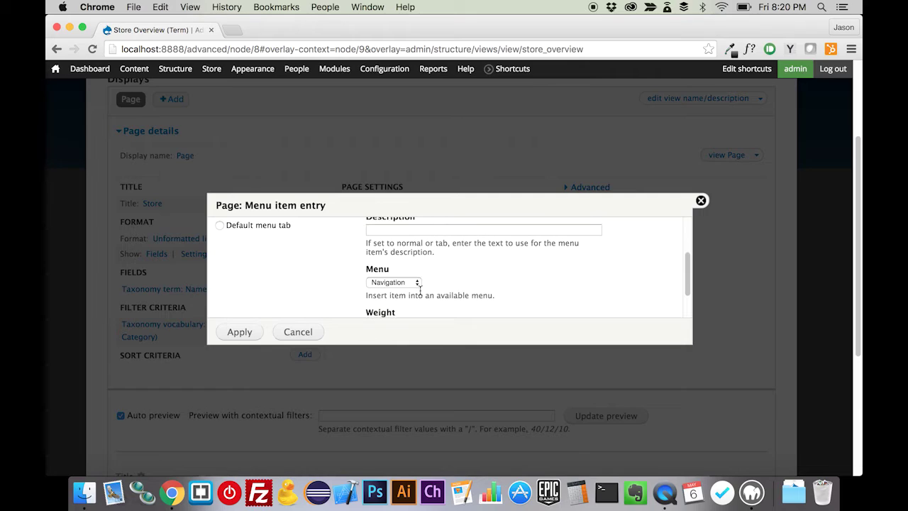
{"action": "scroll", "coordinate": [420, 293], "scroll_direction": "down", "scroll_amount": 1}
{"action": "left_click", "coordinate": [410, 262]}
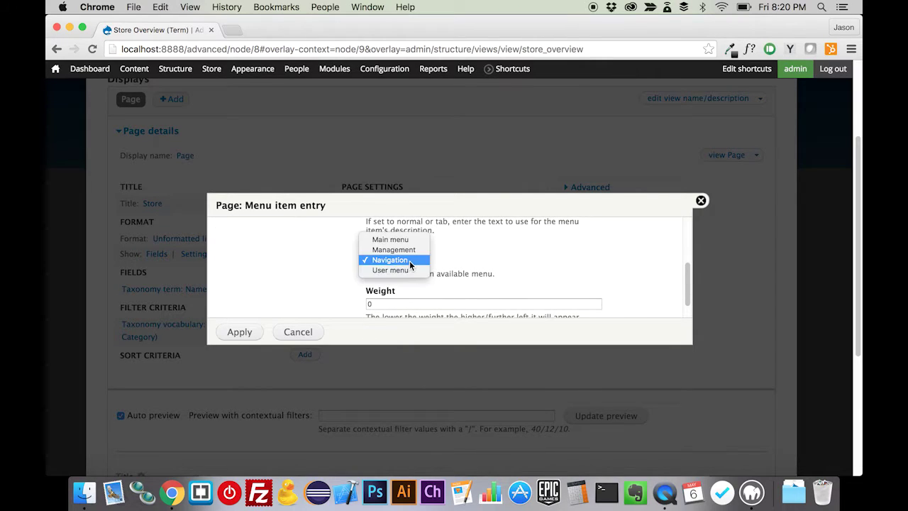
{"action": "left_click", "coordinate": [410, 241]}
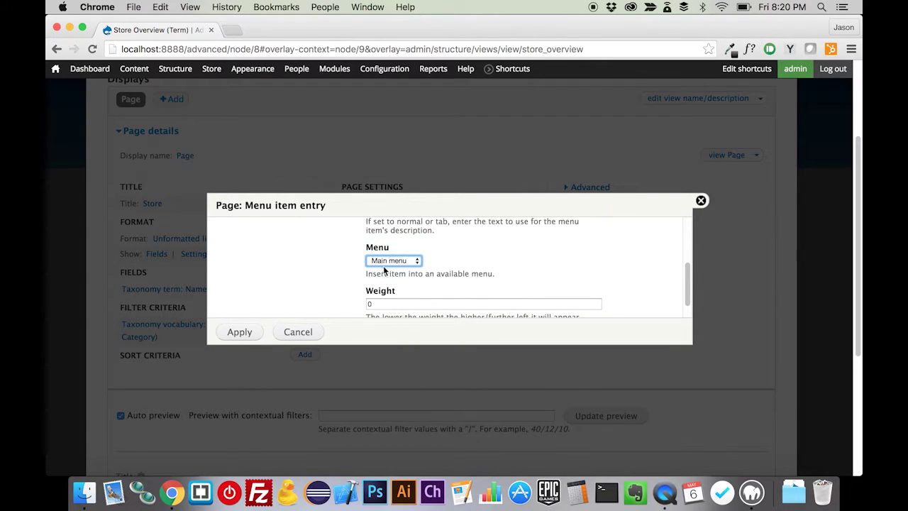
{"action": "left_click", "coordinate": [236, 332]}
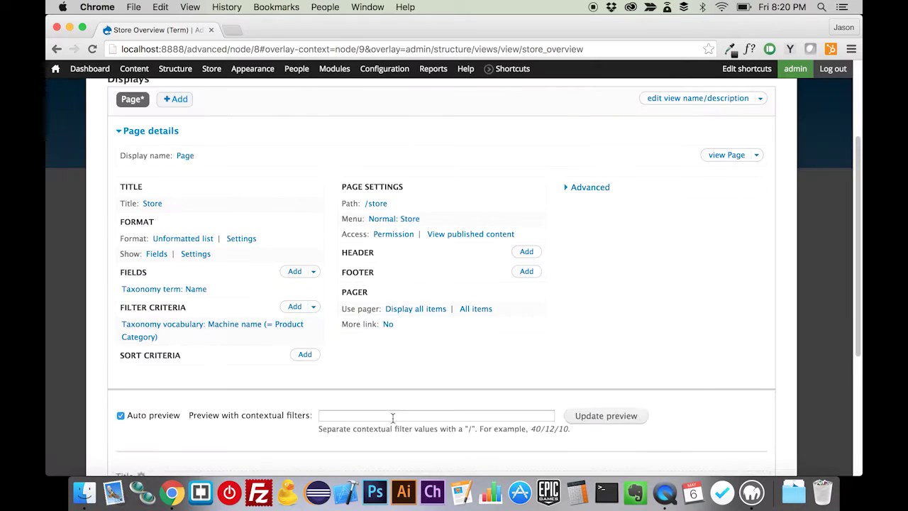
{"action": "left_click", "coordinate": [693, 195]}
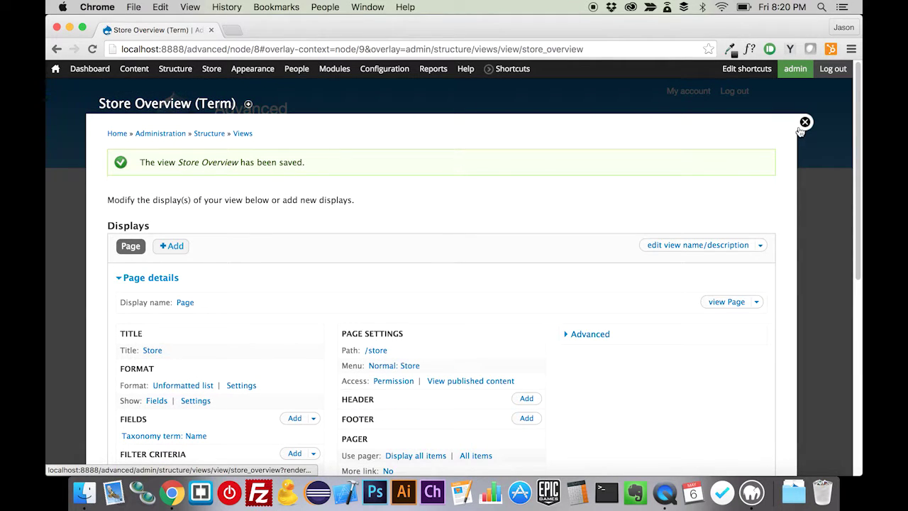
Step: Close the view editor, open the Store tab, and browse Shirts down to the Drupal Power product page
{"action": "left_click", "coordinate": [801, 124]}
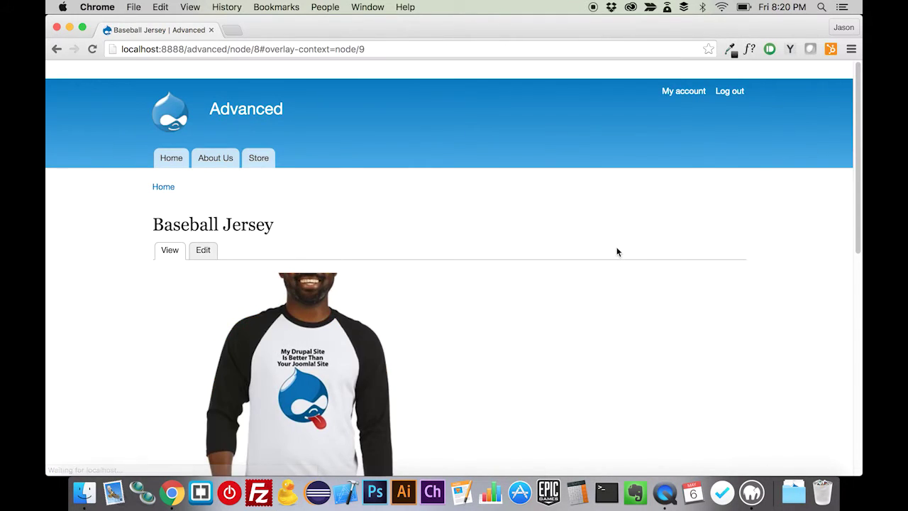
{"action": "left_click", "coordinate": [261, 161]}
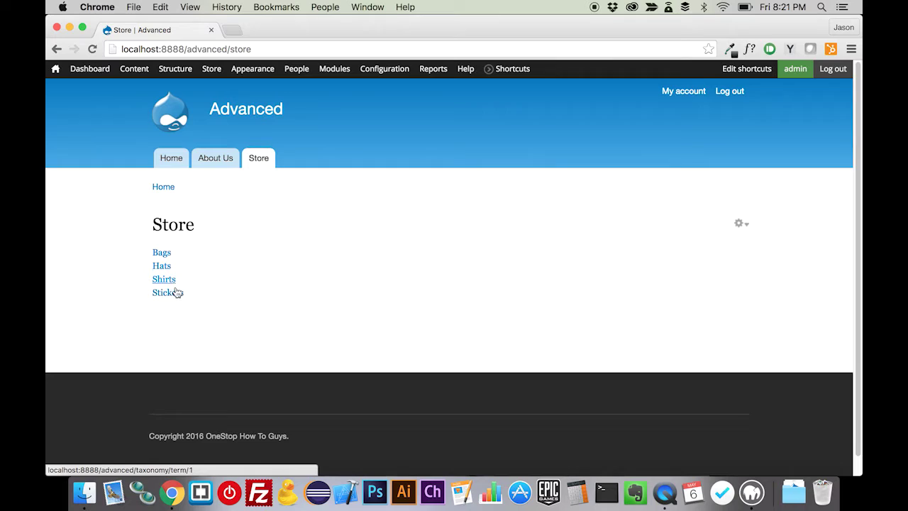
{"action": "left_click", "coordinate": [168, 281]}
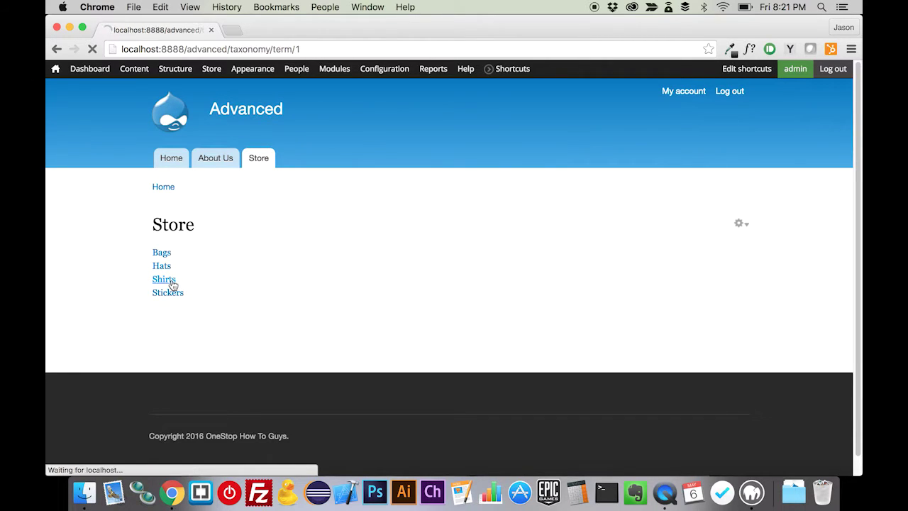
{"action": "scroll", "coordinate": [355, 325], "scroll_direction": "down", "scroll_amount": 5}
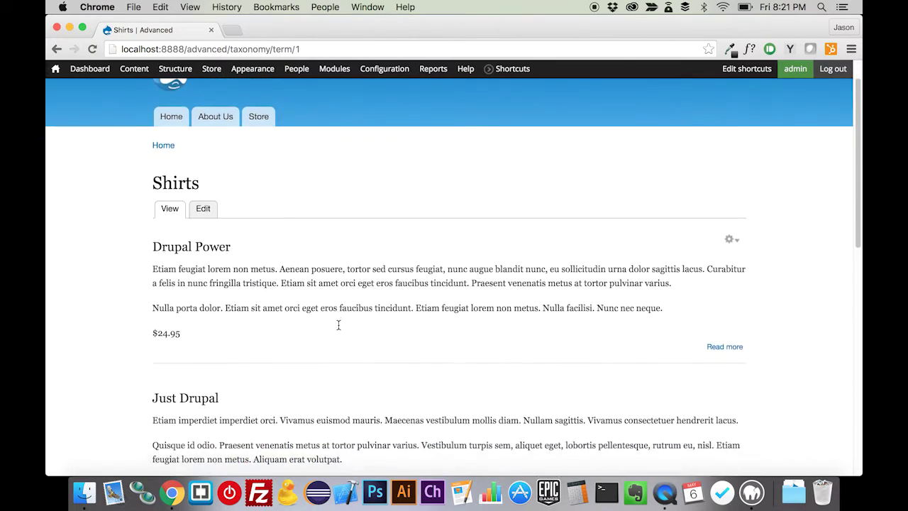
{"action": "scroll", "coordinate": [337, 324], "scroll_direction": "down", "scroll_amount": 5}
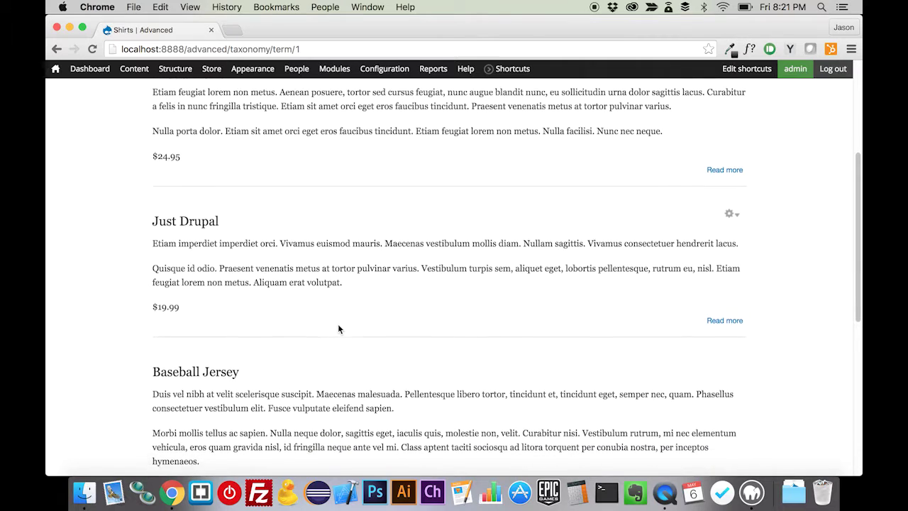
{"action": "scroll", "coordinate": [339, 324], "scroll_direction": "down", "scroll_amount": 8}
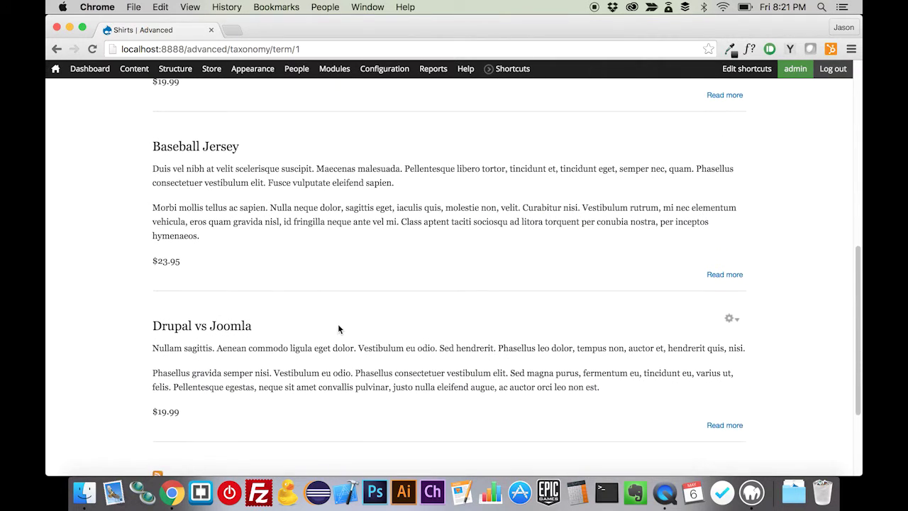
{"action": "scroll", "coordinate": [338, 324], "scroll_direction": "up", "scroll_amount": 10}
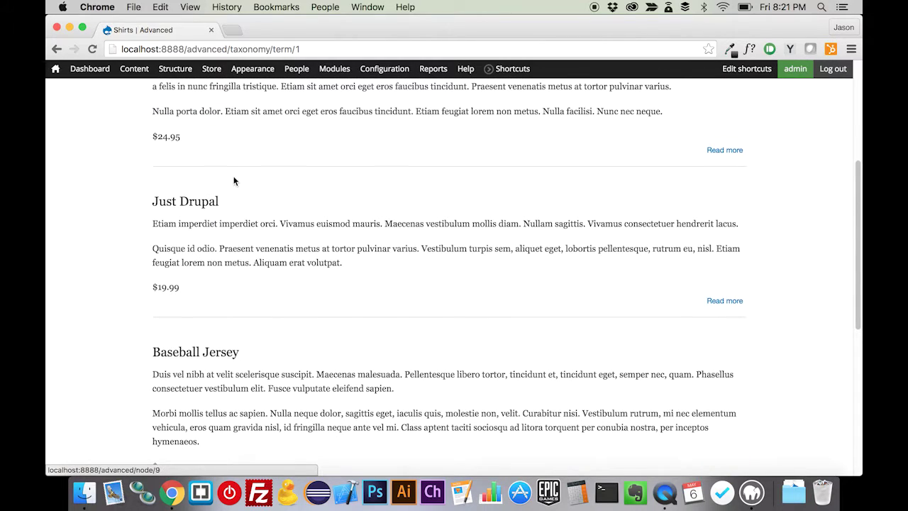
{"action": "scroll", "coordinate": [234, 181], "scroll_direction": "up", "scroll_amount": 5}
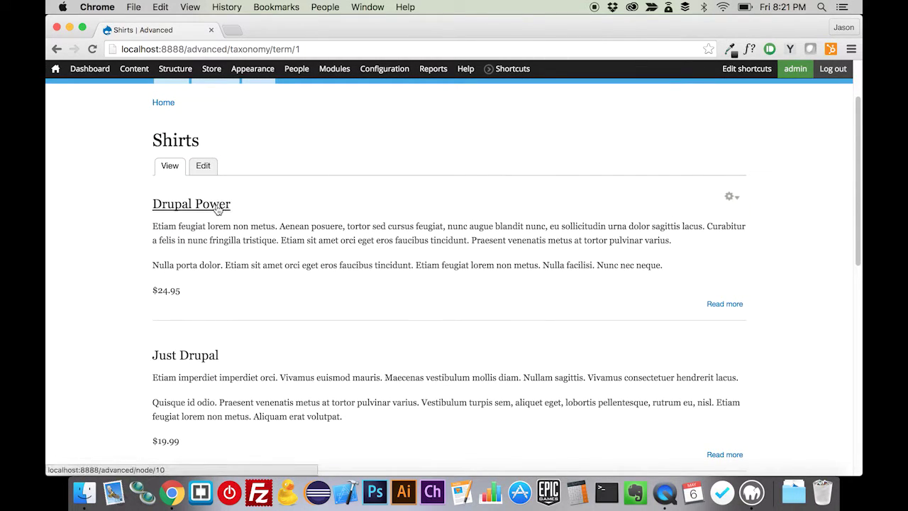
{"action": "left_click", "coordinate": [217, 207]}
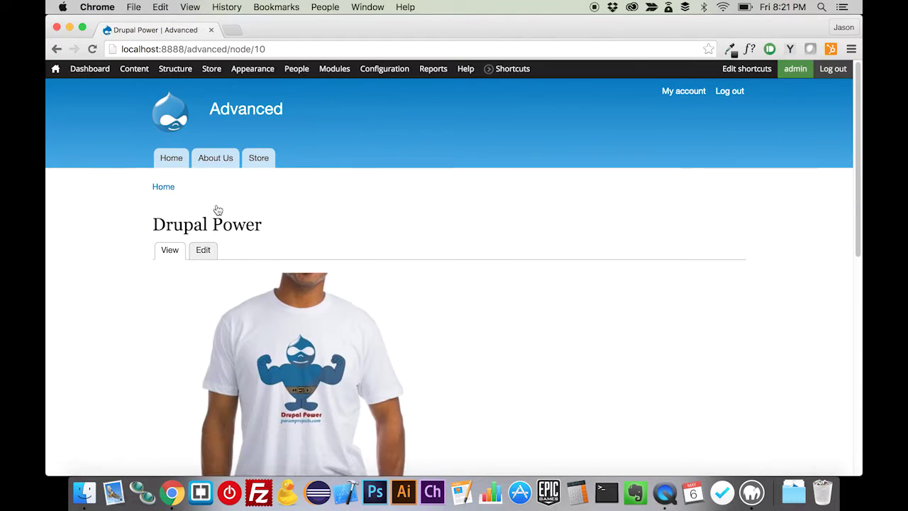
{"action": "scroll", "coordinate": [402, 266], "scroll_direction": "down", "scroll_amount": 5}
{"action": "scroll", "coordinate": [403, 267], "scroll_direction": "up", "scroll_amount": 5}
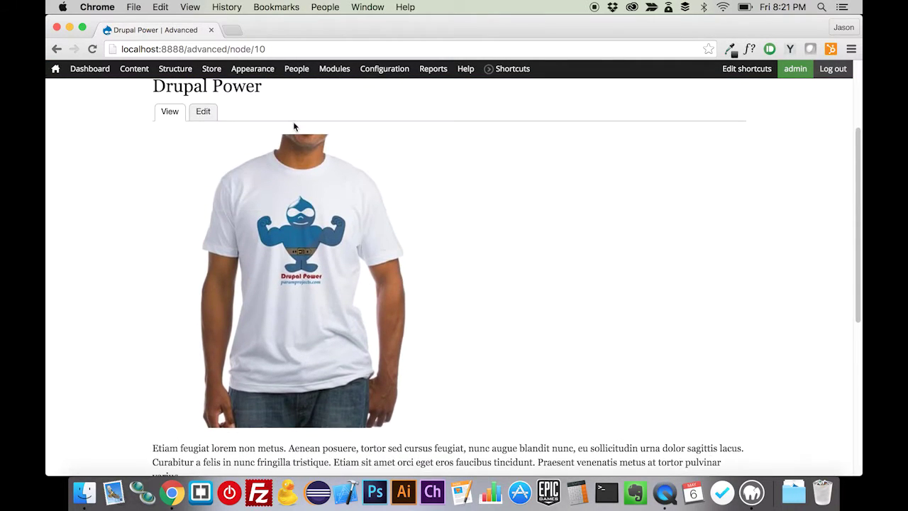
Step: Return to Store, browse Stickers to the Drupal Sticker product page, then go back to Store
{"action": "left_click", "coordinate": [261, 138]}
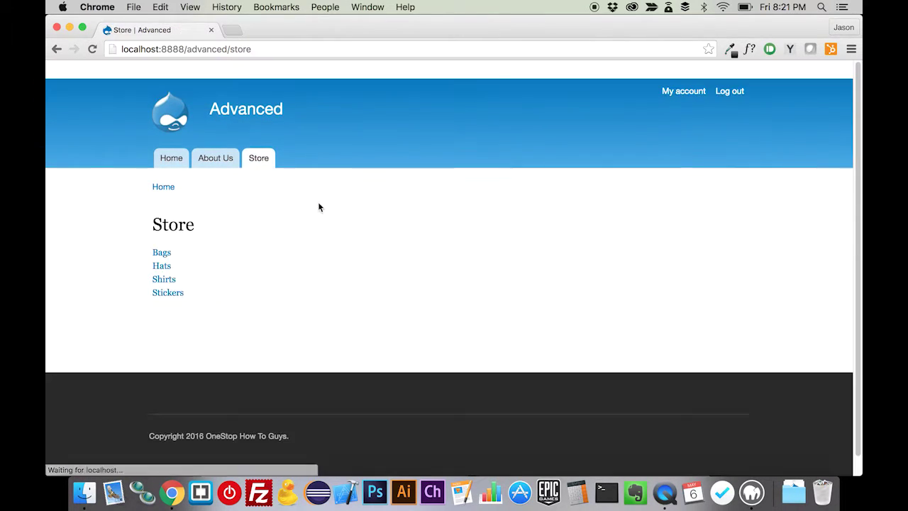
{"action": "left_click", "coordinate": [171, 293]}
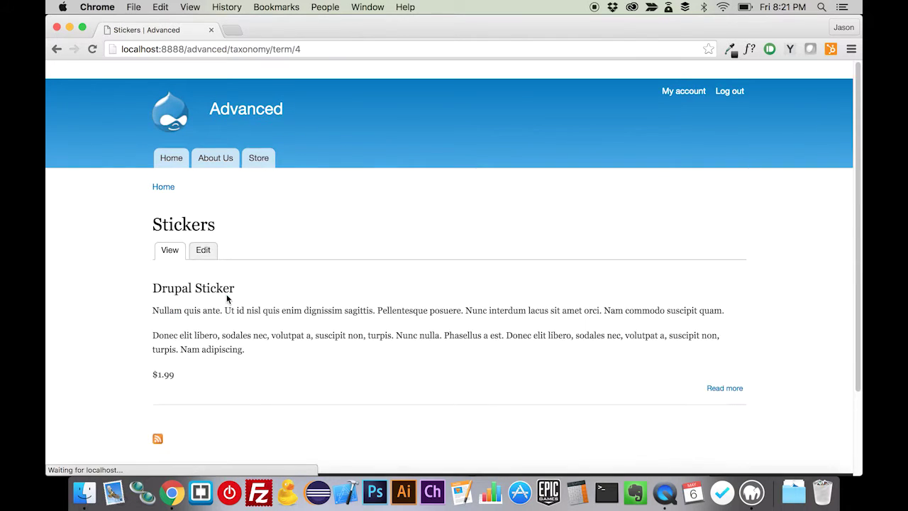
{"action": "left_click", "coordinate": [209, 288]}
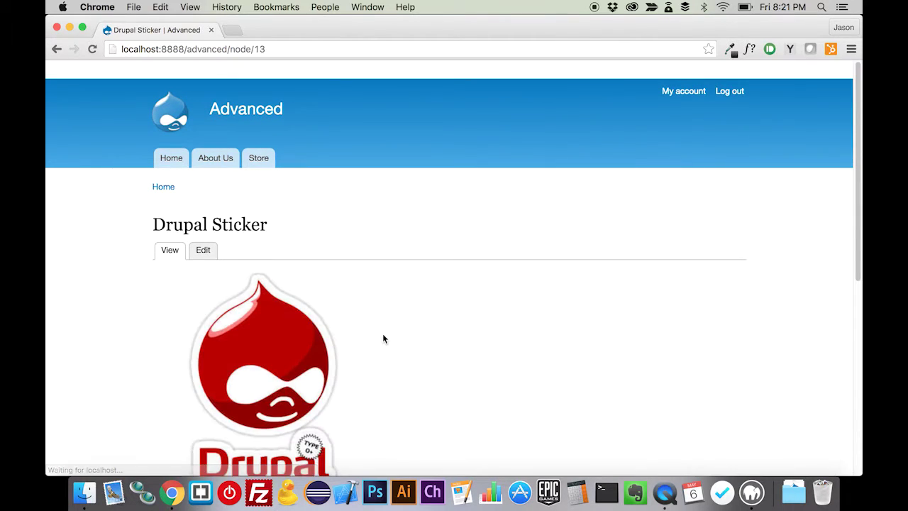
{"action": "scroll", "coordinate": [382, 338], "scroll_direction": "down", "scroll_amount": 10}
{"action": "scroll", "coordinate": [382, 339], "scroll_direction": "up", "scroll_amount": 8}
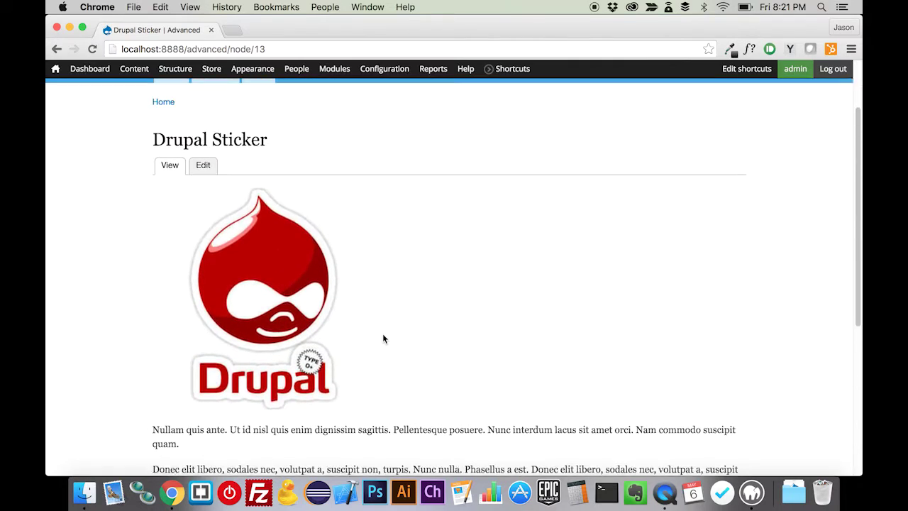
{"action": "scroll", "coordinate": [382, 339], "scroll_direction": "up", "scroll_amount": 2}
{"action": "left_click", "coordinate": [258, 158]}
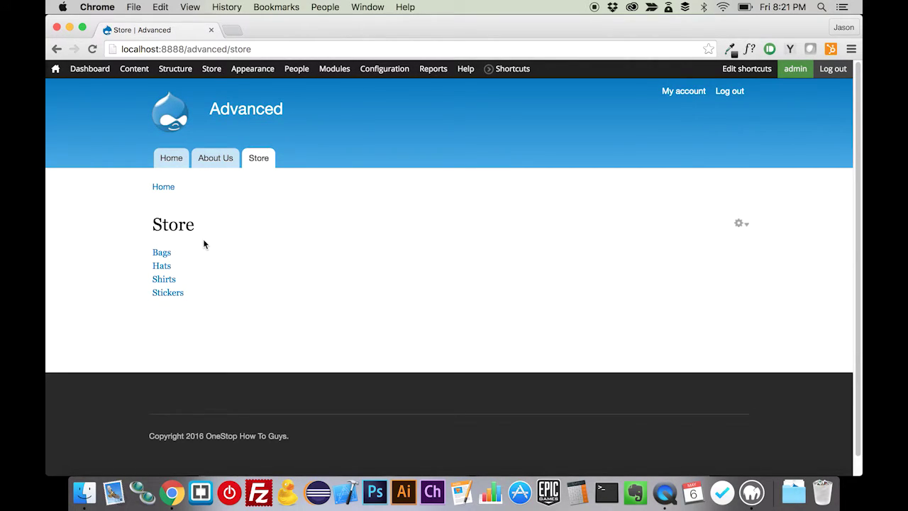
Step: Add the existing field_image Image field to the Product Category vocabulary
{"action": "mouse_move", "coordinate": [176, 71]}
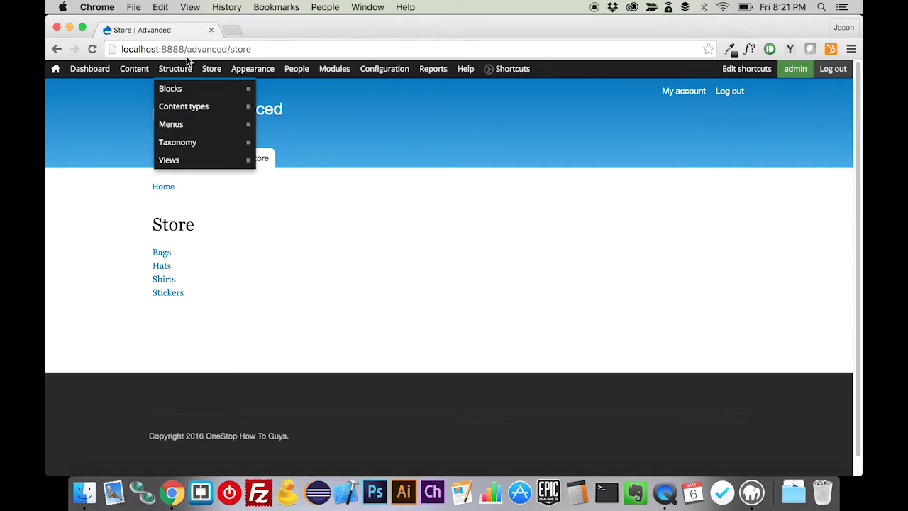
{"action": "mouse_move", "coordinate": [178, 131]}
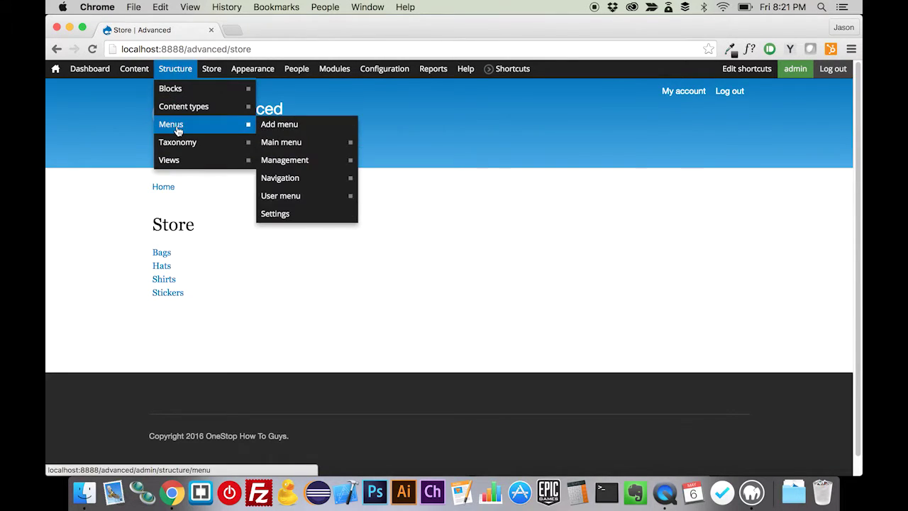
{"action": "mouse_move", "coordinate": [316, 161]}
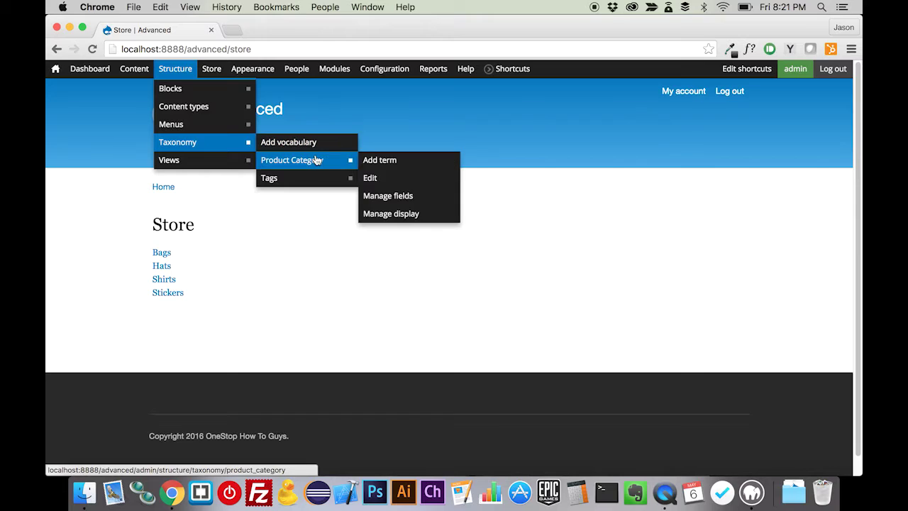
{"action": "left_click", "coordinate": [405, 196]}
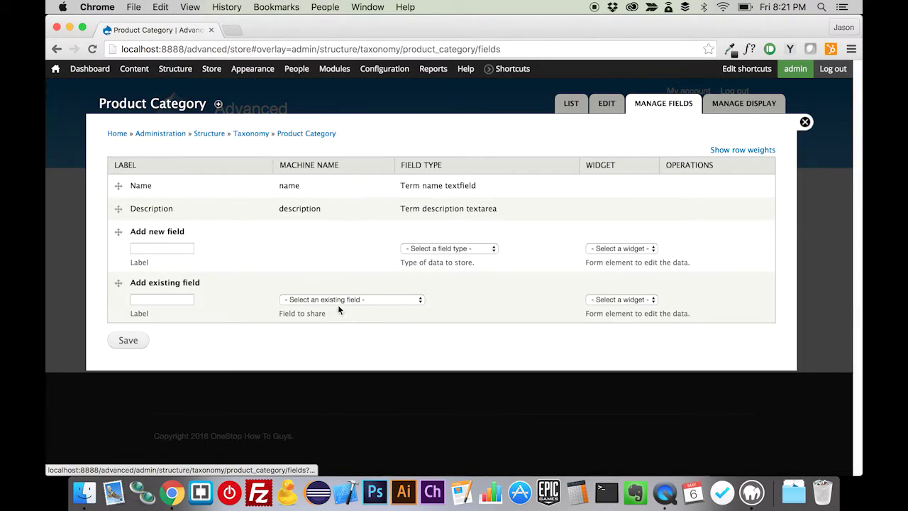
{"action": "left_click", "coordinate": [360, 298]}
{"action": "left_click", "coordinate": [364, 309]}
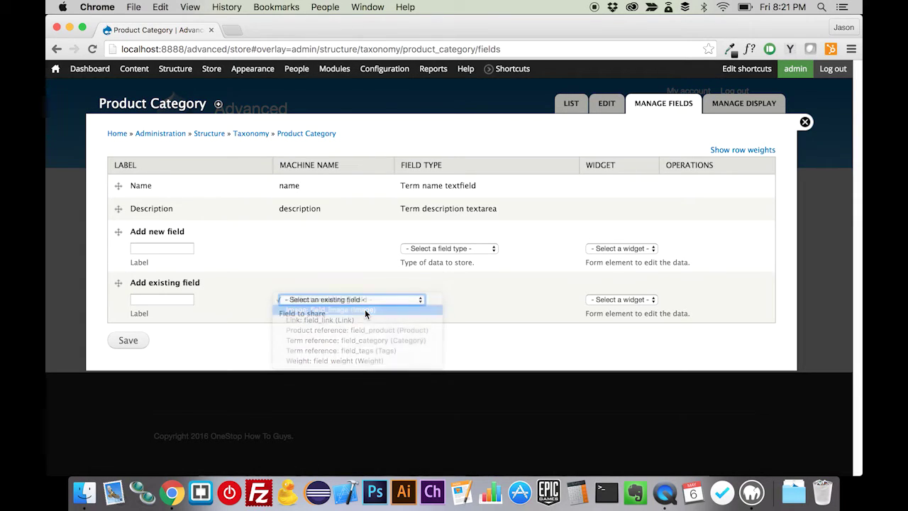
{"action": "left_click", "coordinate": [129, 340]}
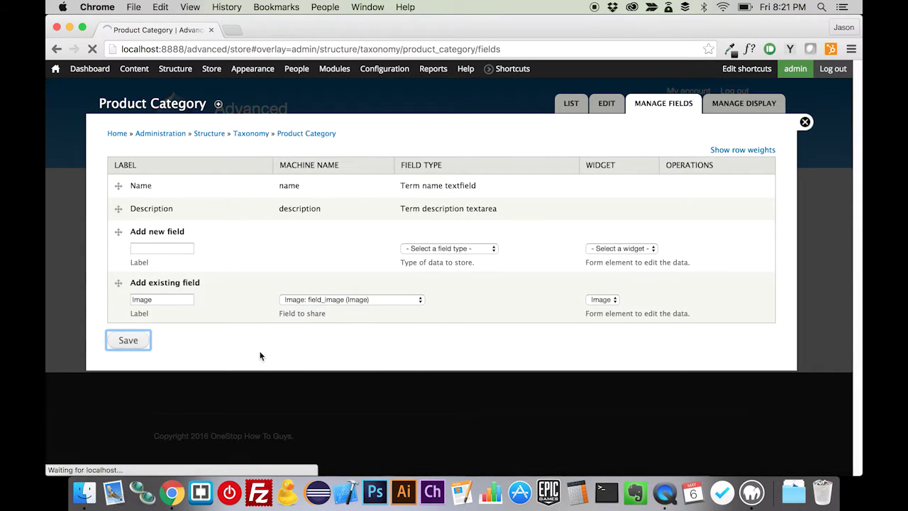
Step: Enable Alt and Title text on the category Image field and save its settings
{"action": "scroll", "coordinate": [259, 351], "scroll_direction": "down", "scroll_amount": 15}
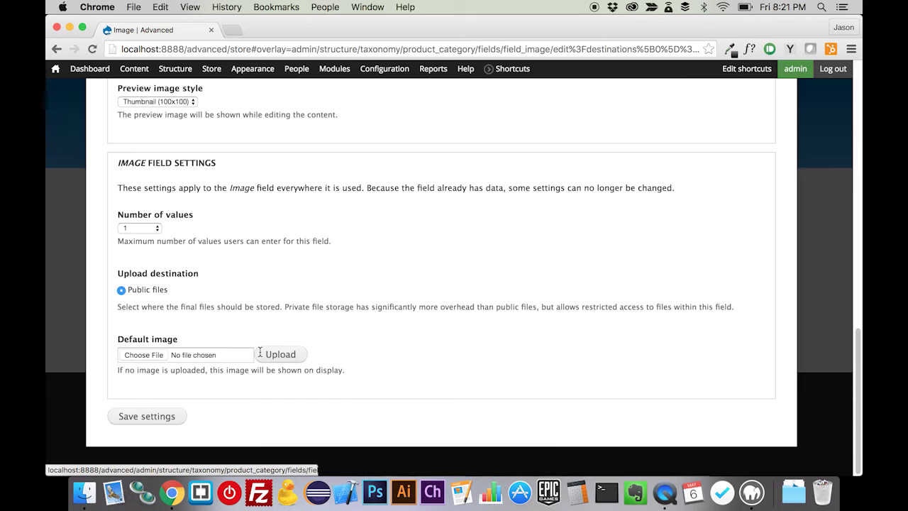
{"action": "scroll", "coordinate": [260, 351], "scroll_direction": "up", "scroll_amount": 8}
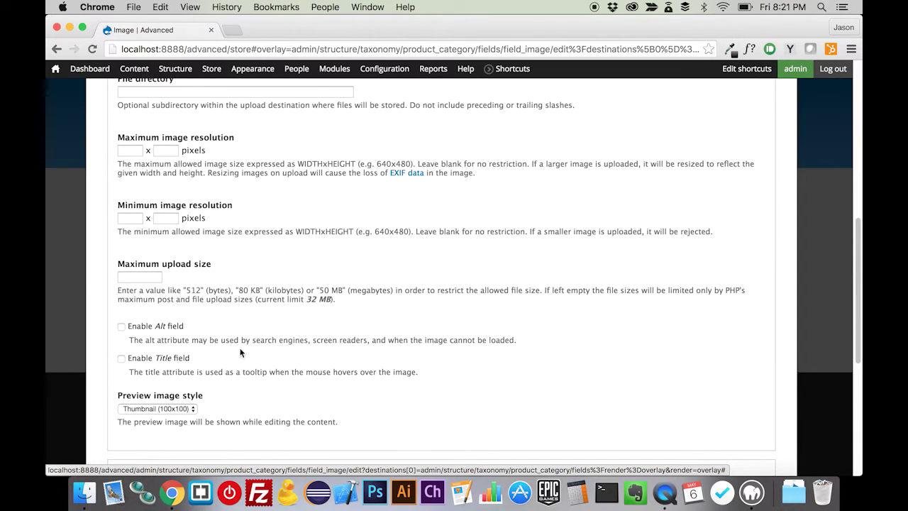
{"action": "left_click", "coordinate": [162, 325]}
{"action": "left_click", "coordinate": [162, 358]}
{"action": "scroll", "coordinate": [162, 361], "scroll_direction": "down", "scroll_amount": 5}
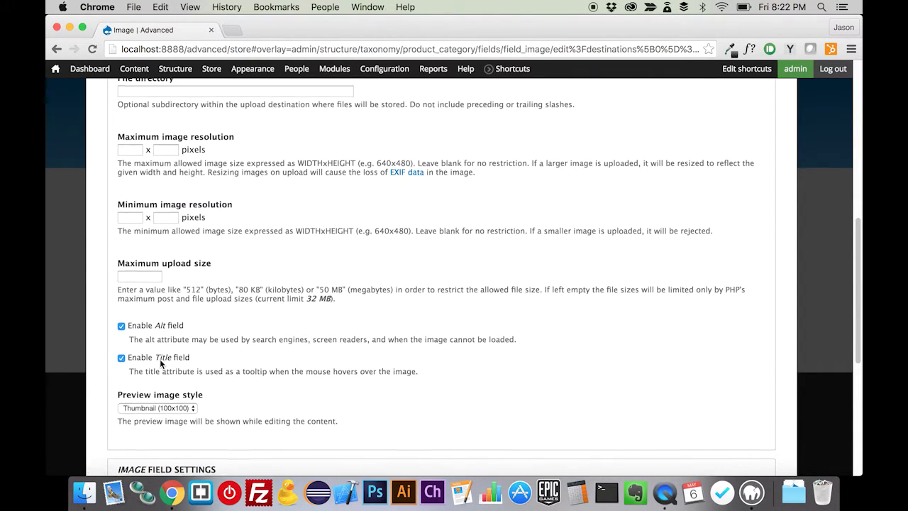
{"action": "scroll", "coordinate": [163, 363], "scroll_direction": "down", "scroll_amount": 2}
{"action": "left_click", "coordinate": [148, 417]}
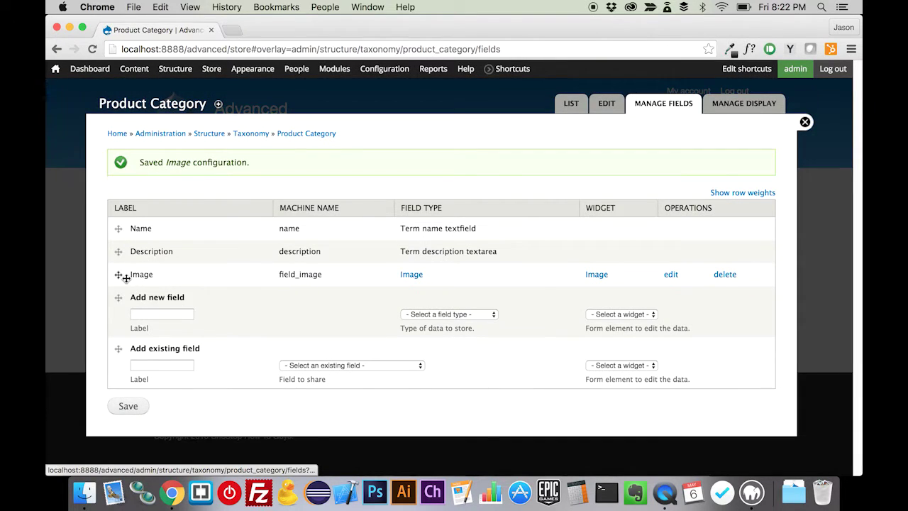
Step: Move the Image field above Description, save the field order, and close the overlay
{"action": "left_click_drag", "start_coordinate": [124, 277], "coordinate": [125, 252]}
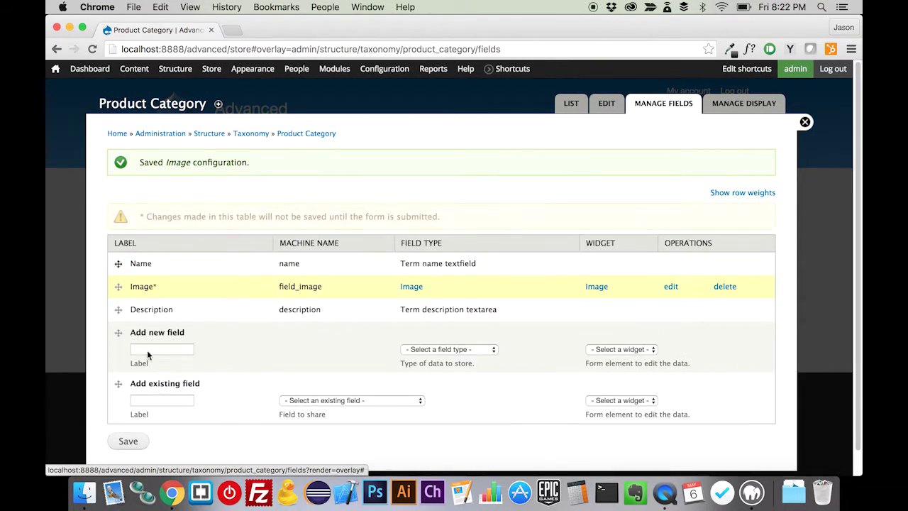
{"action": "left_click", "coordinate": [142, 444]}
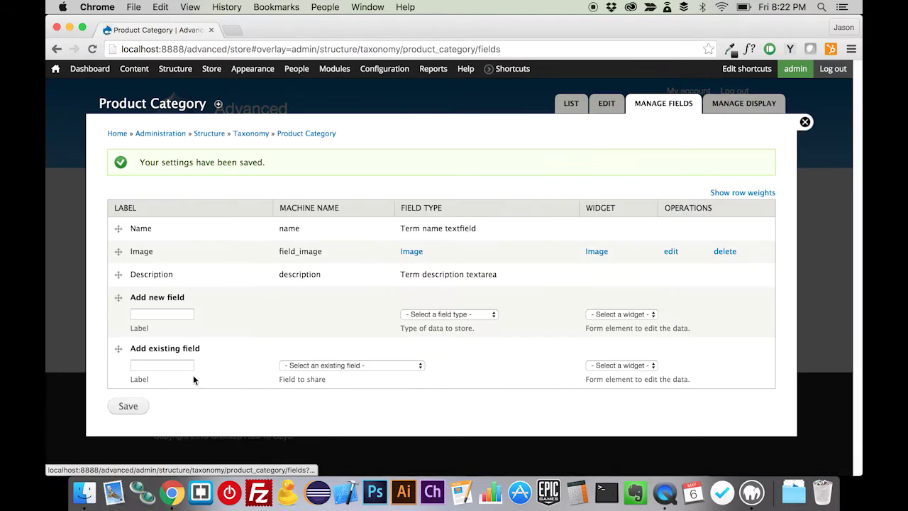
{"action": "left_click", "coordinate": [805, 121]}
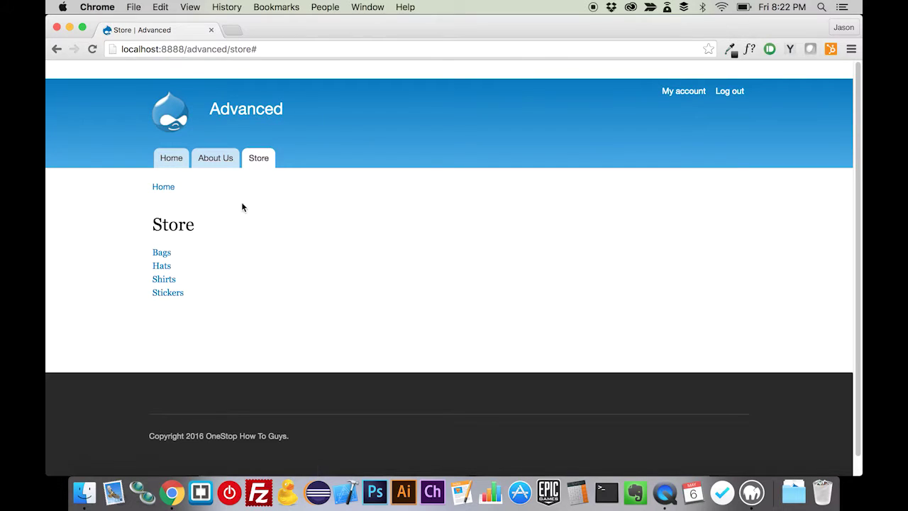
Step: Open the Shirts term for editing and browse the Downloads folder for an image, then cancel
{"action": "mouse_move", "coordinate": [178, 145]}
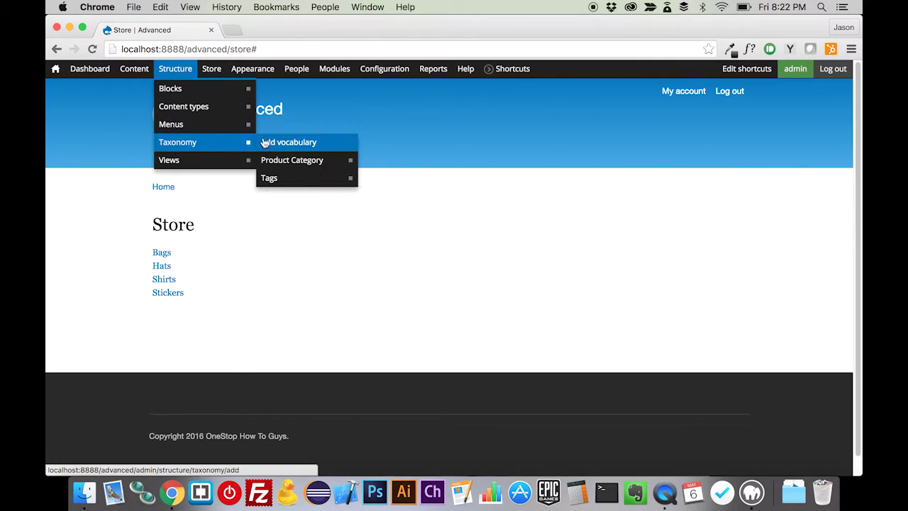
{"action": "left_click", "coordinate": [288, 161]}
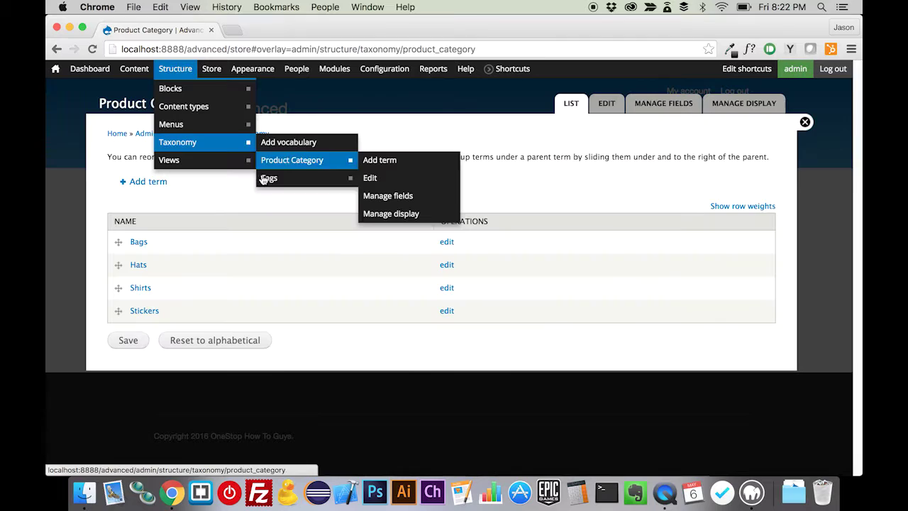
{"action": "left_click", "coordinate": [447, 288]}
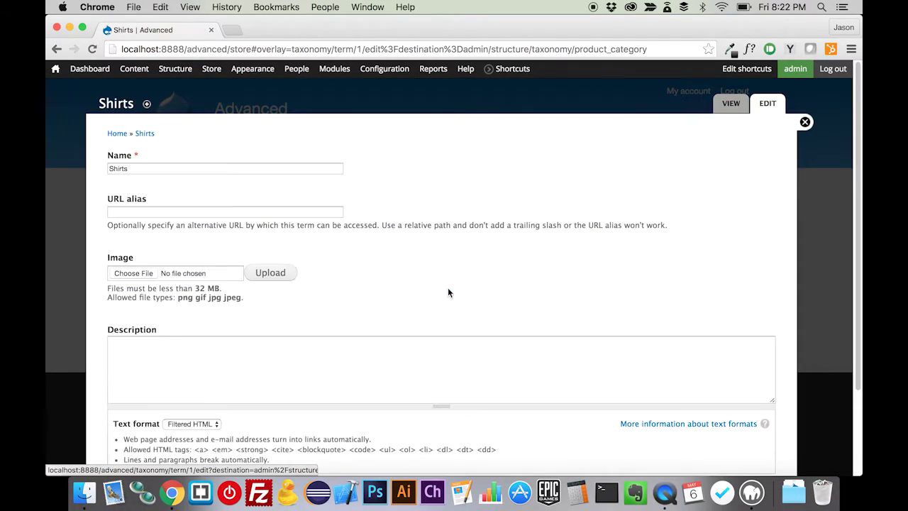
{"action": "left_click", "coordinate": [148, 276]}
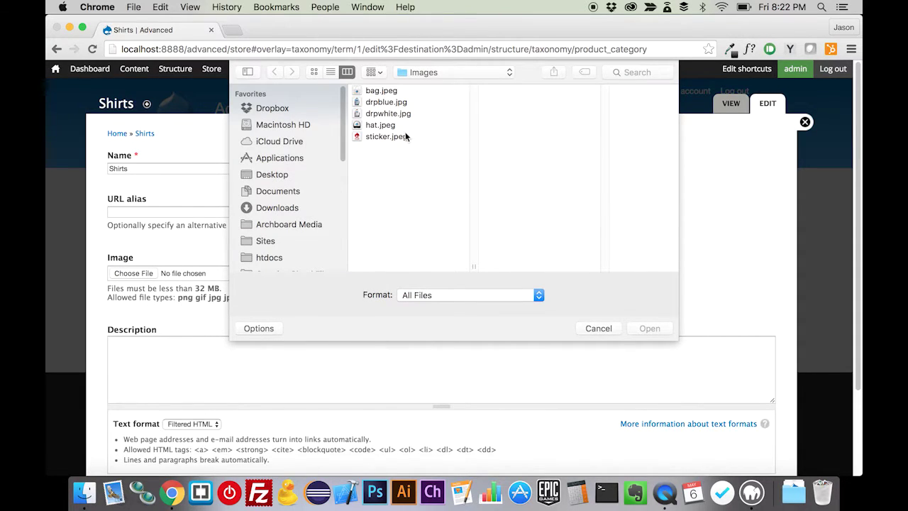
{"action": "left_click", "coordinate": [443, 73]}
{"action": "left_click", "coordinate": [450, 86]}
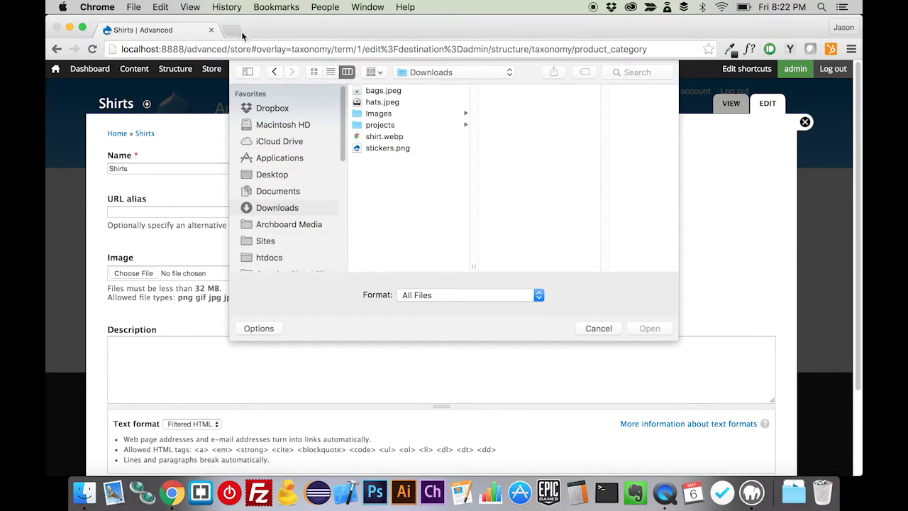
{"action": "key", "text": "Escape"}
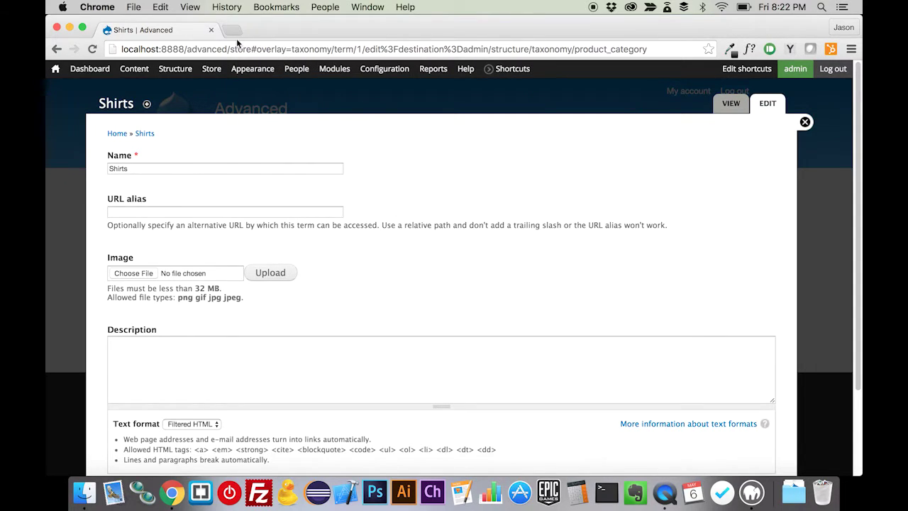
Step: Upload drpwhite.jpg as the Shirts image and save the term
{"action": "left_click", "coordinate": [141, 273]}
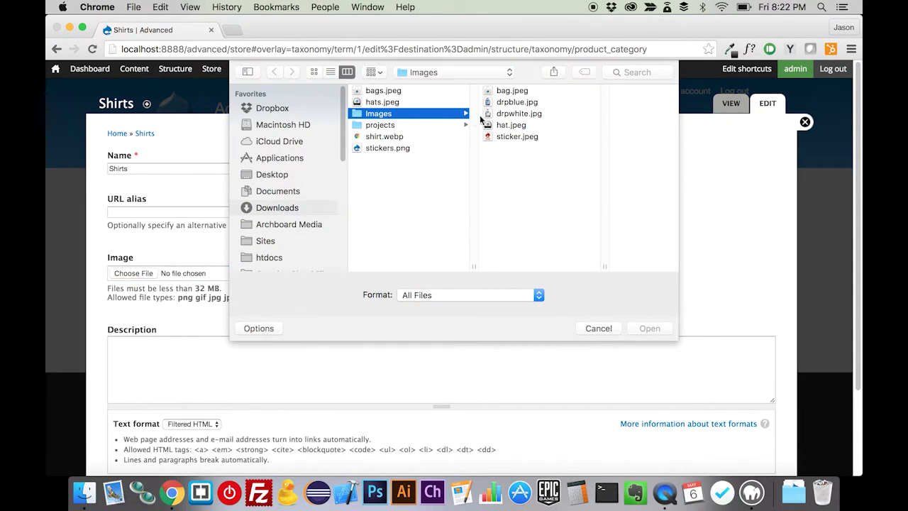
{"action": "left_click", "coordinate": [523, 114]}
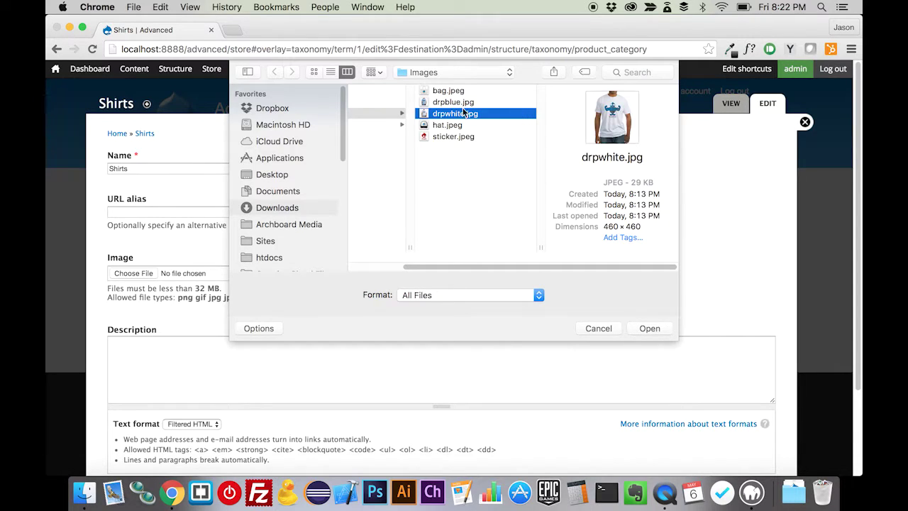
{"action": "double_click", "coordinate": [445, 115]}
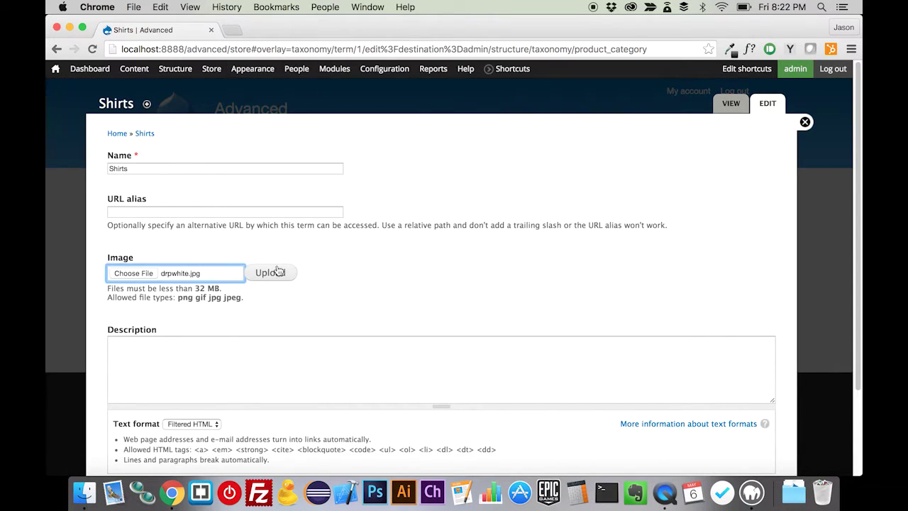
{"action": "left_click", "coordinate": [276, 273]}
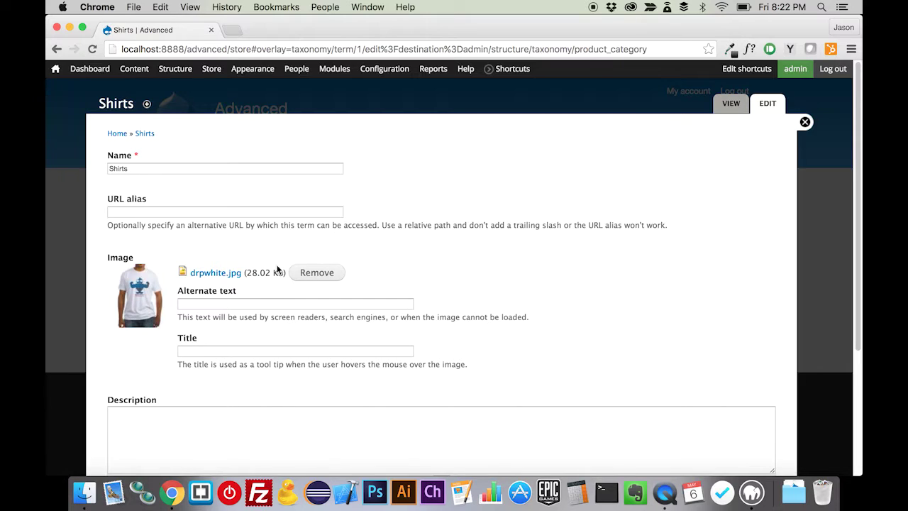
{"action": "scroll", "coordinate": [276, 270], "scroll_direction": "down", "scroll_amount": 5}
{"action": "left_click", "coordinate": [140, 421]}
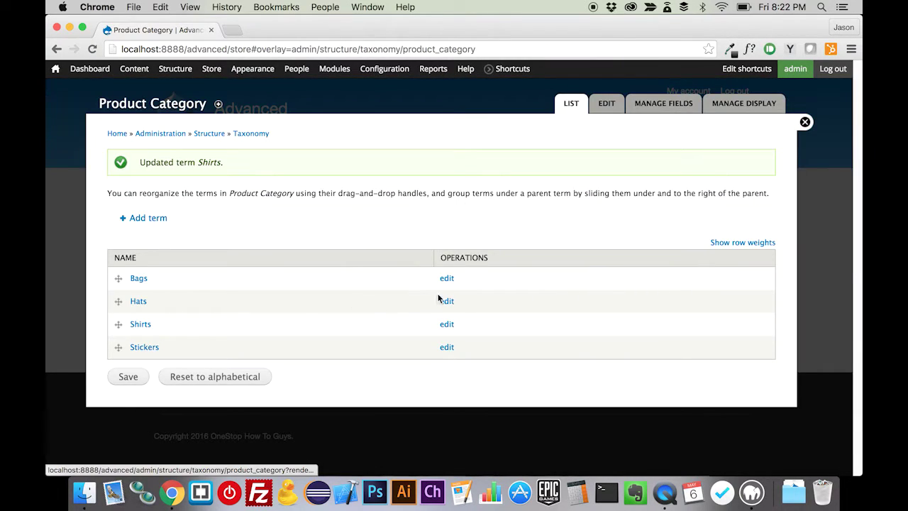
Step: Upload hat.jpeg as the Hats category image and save the term
{"action": "left_click", "coordinate": [446, 301]}
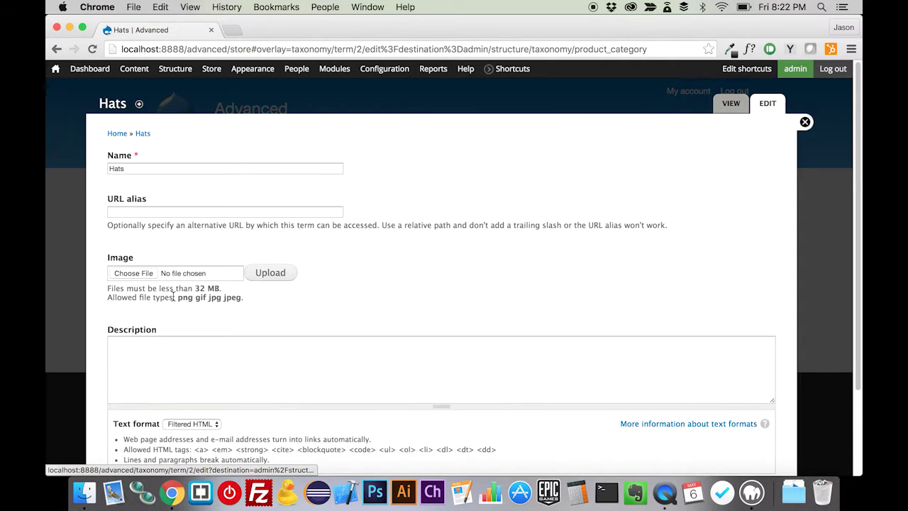
{"action": "left_click", "coordinate": [188, 279]}
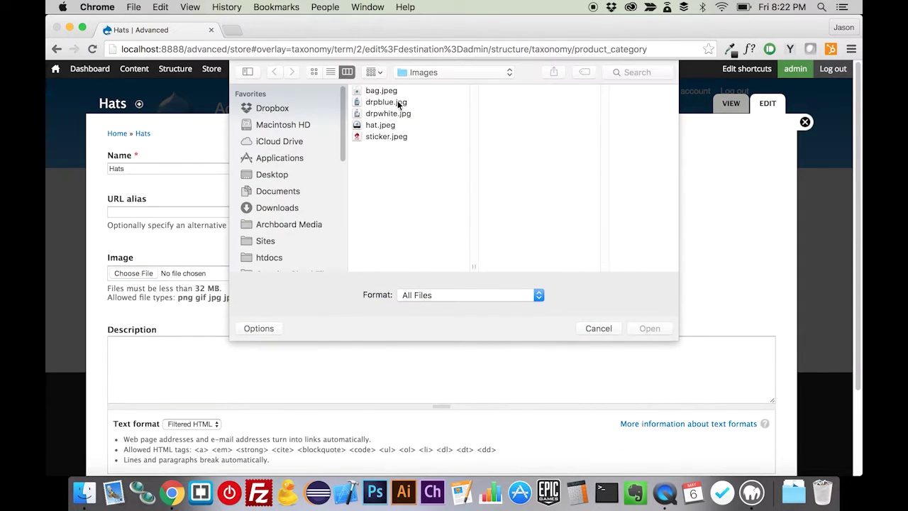
{"action": "double_click", "coordinate": [380, 125]}
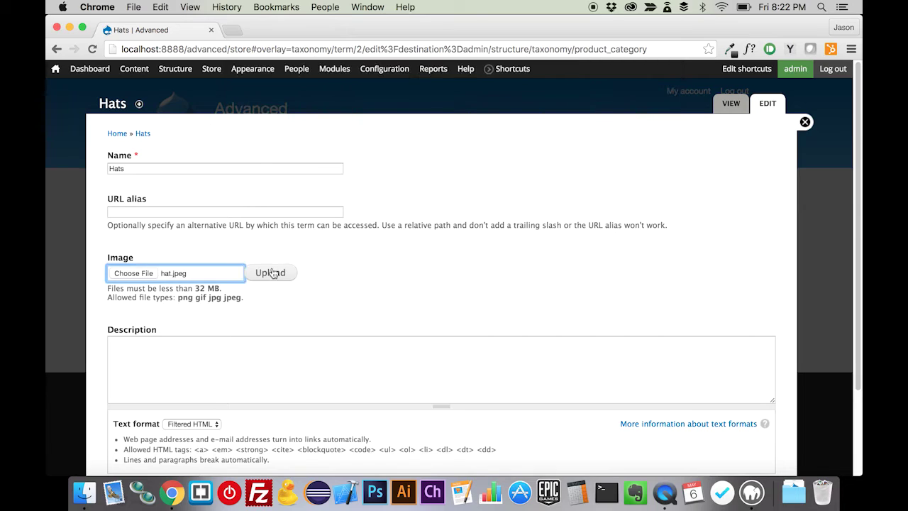
{"action": "left_click", "coordinate": [271, 273]}
{"action": "scroll", "coordinate": [281, 349], "scroll_direction": "down", "scroll_amount": 5}
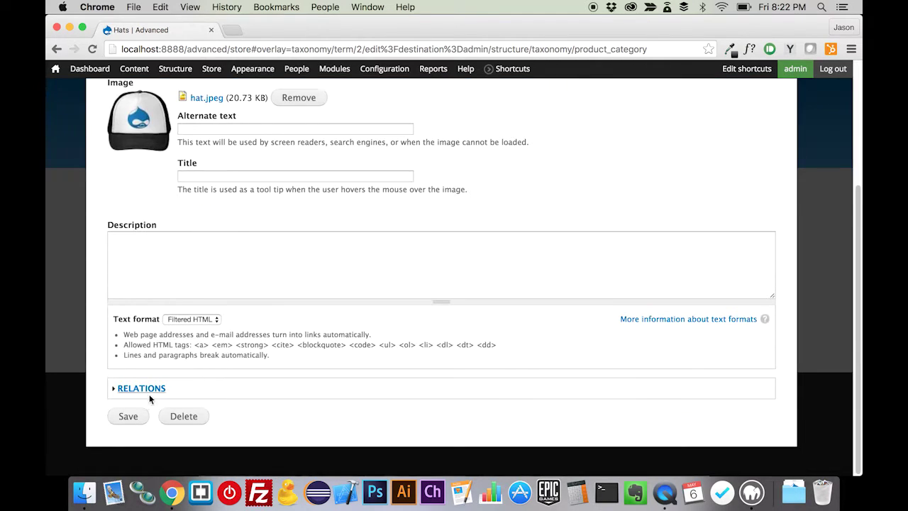
{"action": "left_click", "coordinate": [128, 417]}
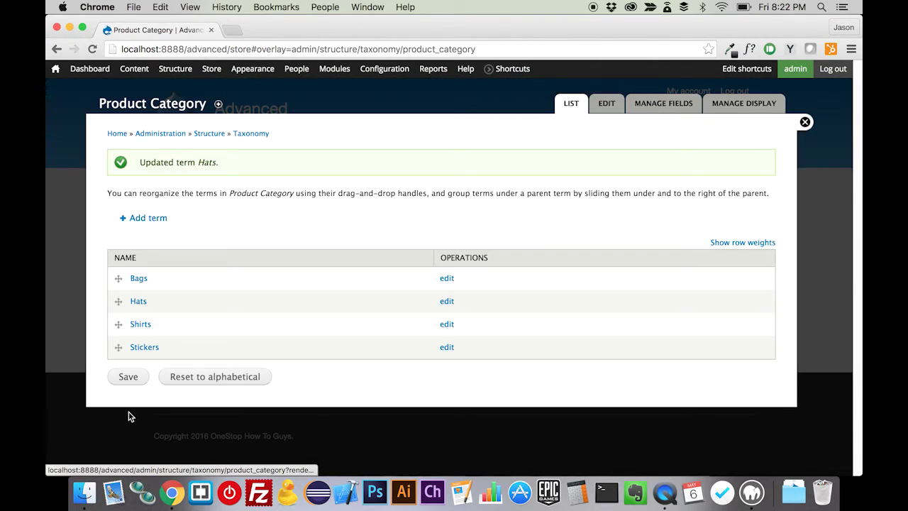
Step: Upload bag.jpeg as the Bags category image and save the term
{"action": "left_click", "coordinate": [446, 278]}
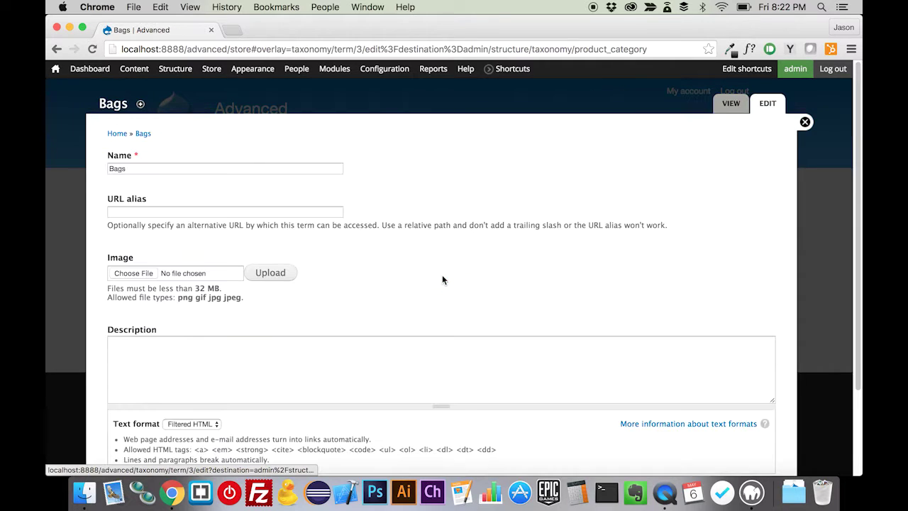
{"action": "left_click", "coordinate": [186, 276]}
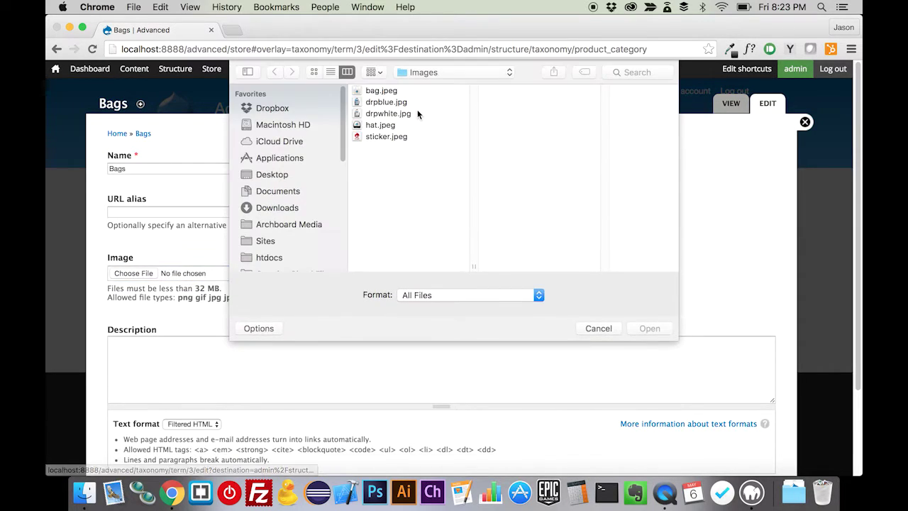
{"action": "double_click", "coordinate": [382, 91]}
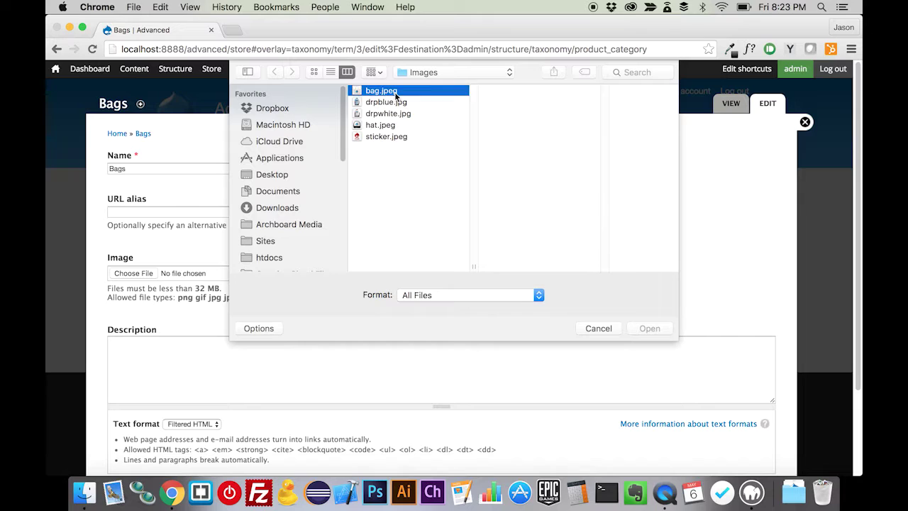
{"action": "left_click", "coordinate": [280, 271]}
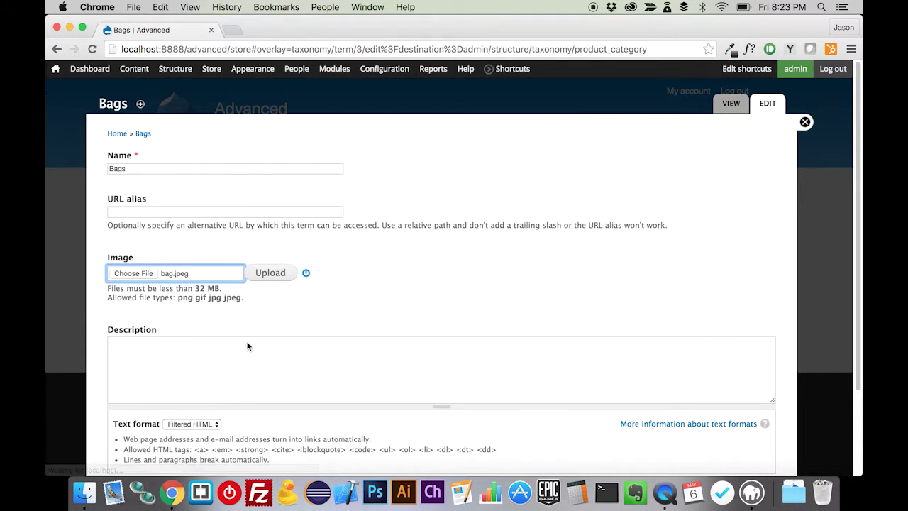
{"action": "scroll", "coordinate": [247, 344], "scroll_direction": "down", "scroll_amount": 5}
{"action": "left_click", "coordinate": [129, 416]}
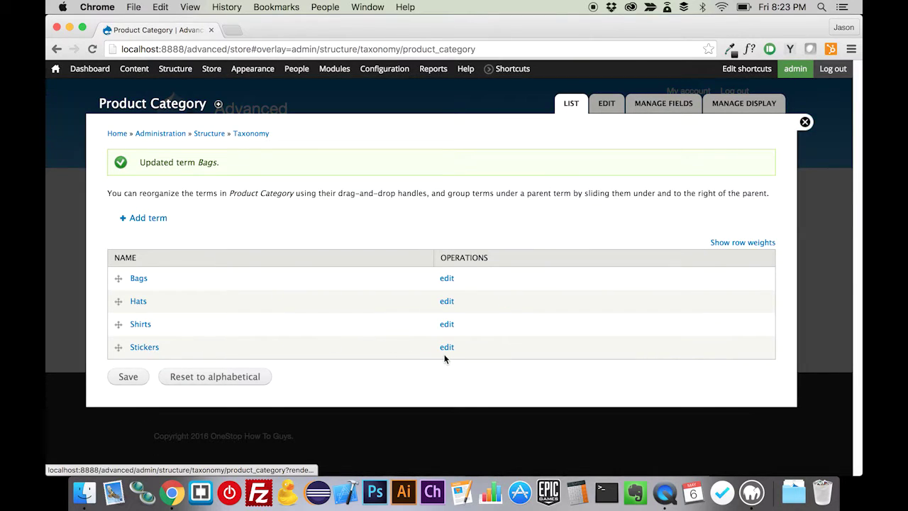
Step: Upload sticker.jpeg as the Stickers category image, save, and close the overlay to see Store
{"action": "left_click", "coordinate": [446, 348]}
{"action": "left_click", "coordinate": [156, 277]}
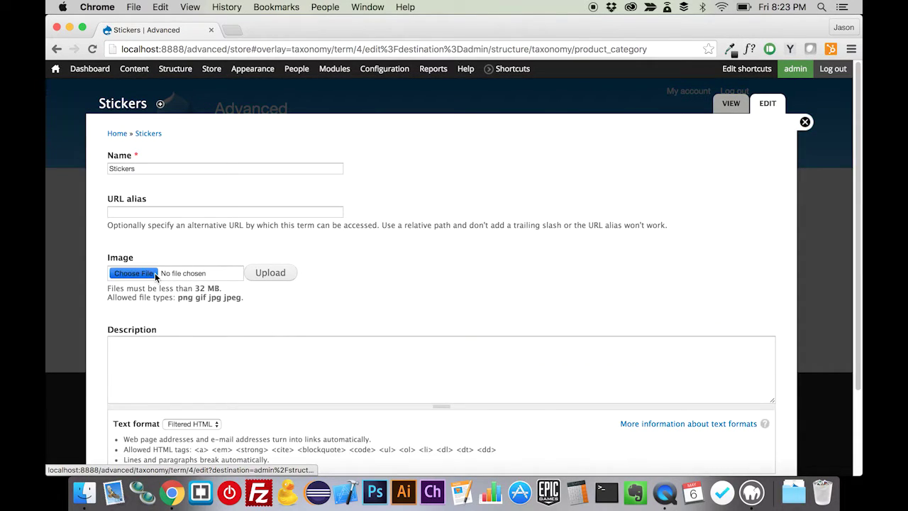
{"action": "double_click", "coordinate": [389, 136]}
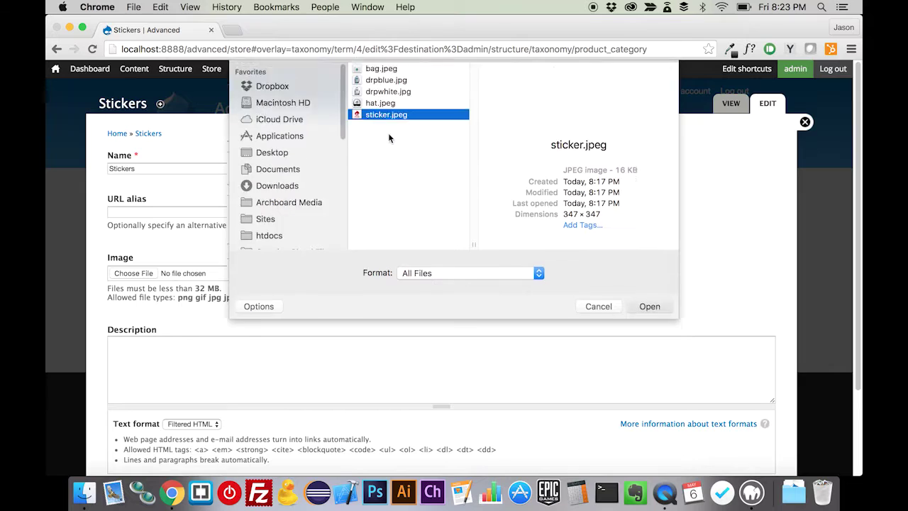
{"action": "left_click", "coordinate": [270, 273]}
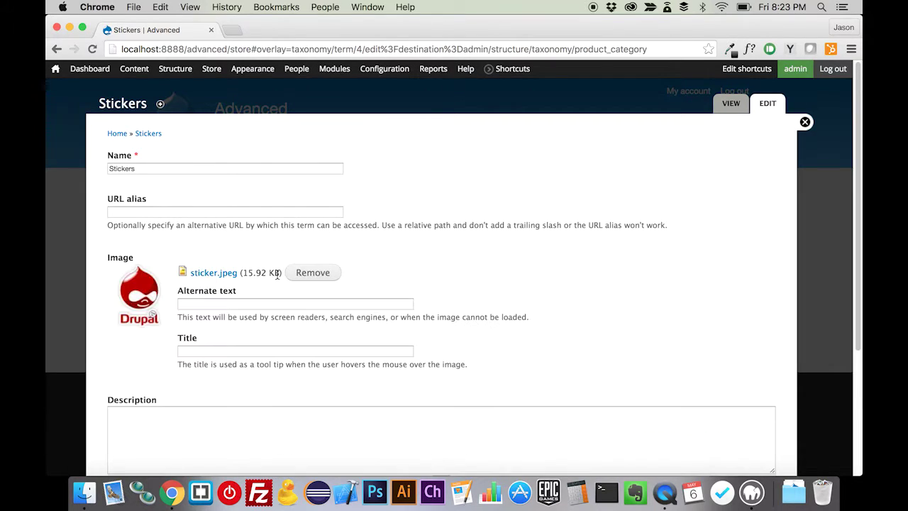
{"action": "scroll", "coordinate": [177, 354], "scroll_direction": "down", "scroll_amount": 5}
{"action": "left_click", "coordinate": [125, 416]}
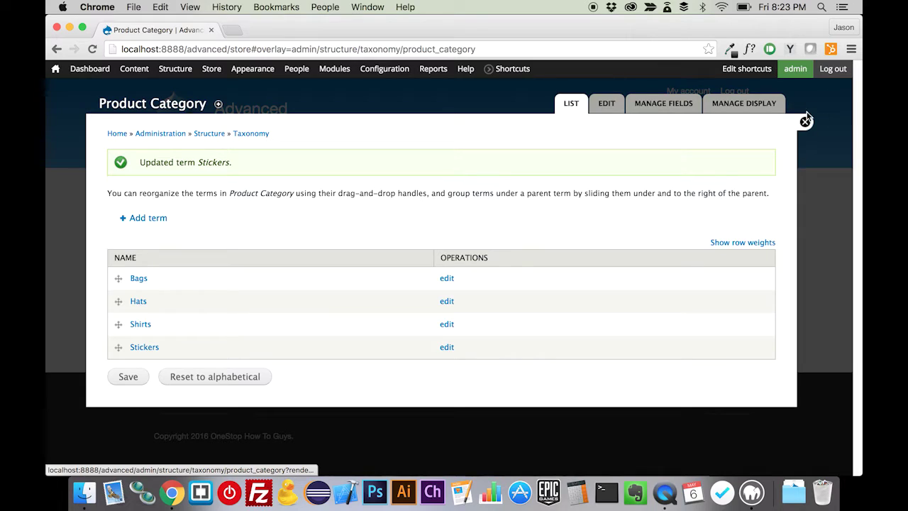
{"action": "left_click", "coordinate": [805, 122]}
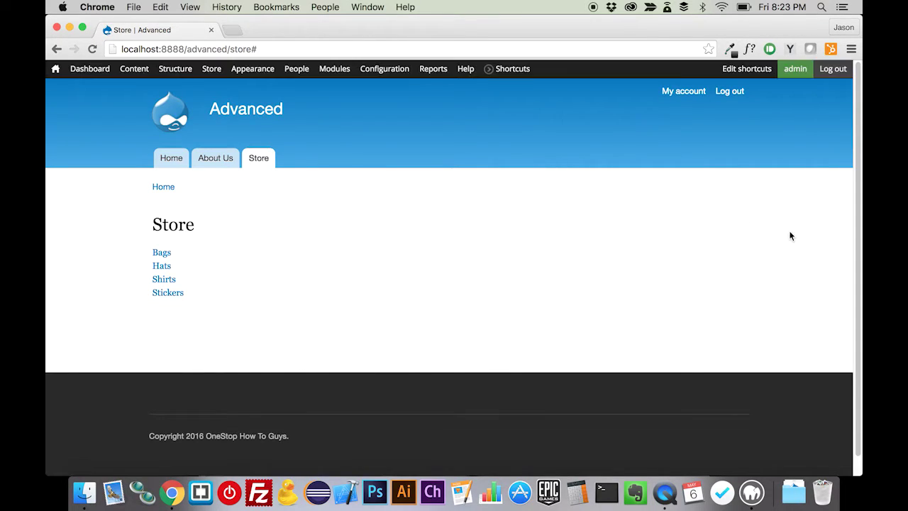
Step: Edit the Store view and add the taxonomy term Image field to all displays
{"action": "left_click", "coordinate": [738, 223]}
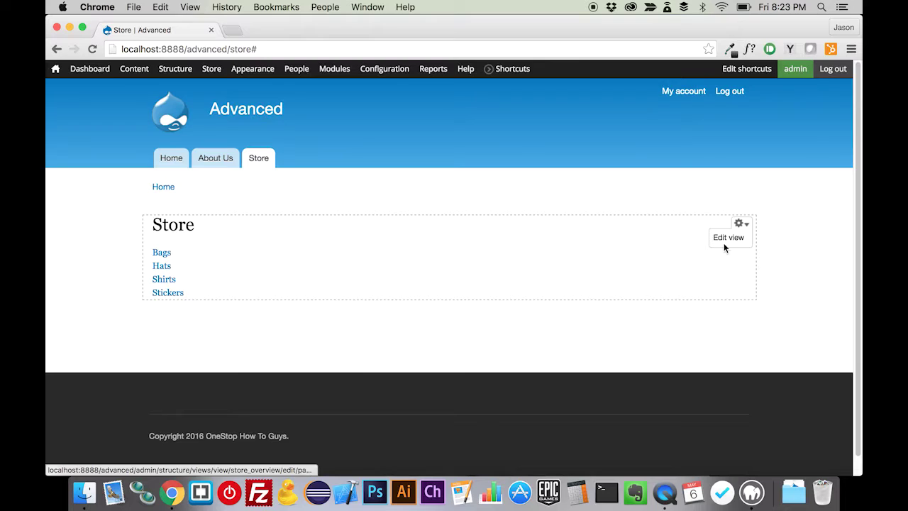
{"action": "left_click", "coordinate": [723, 243]}
{"action": "left_click", "coordinate": [738, 224]}
{"action": "left_click", "coordinate": [732, 235]}
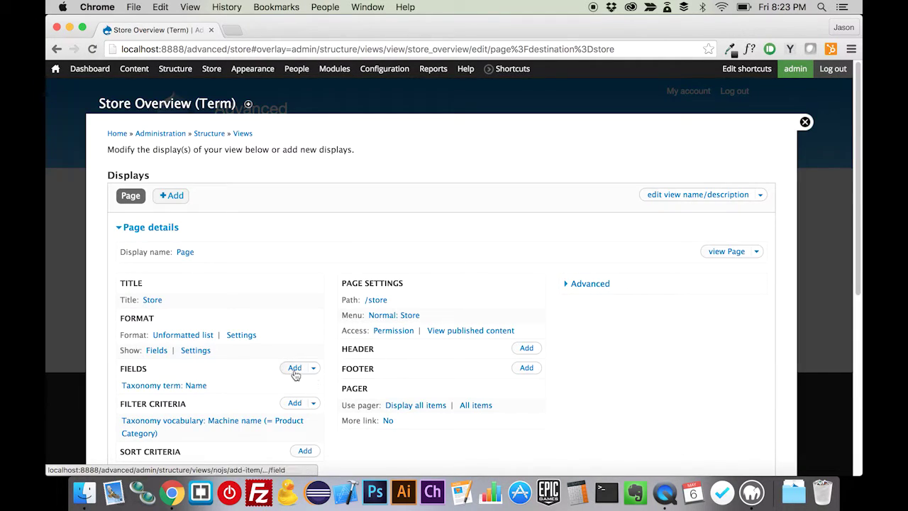
{"action": "left_click", "coordinate": [294, 369]}
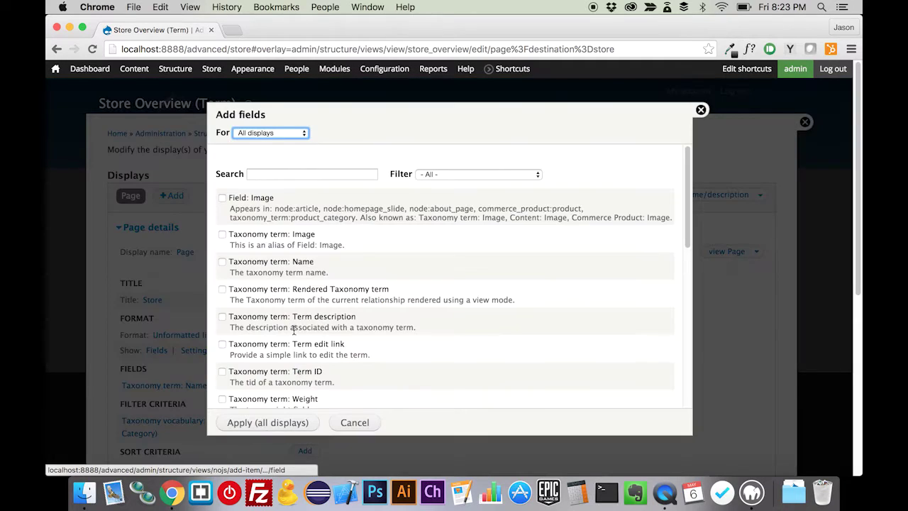
{"action": "left_click", "coordinate": [303, 238]}
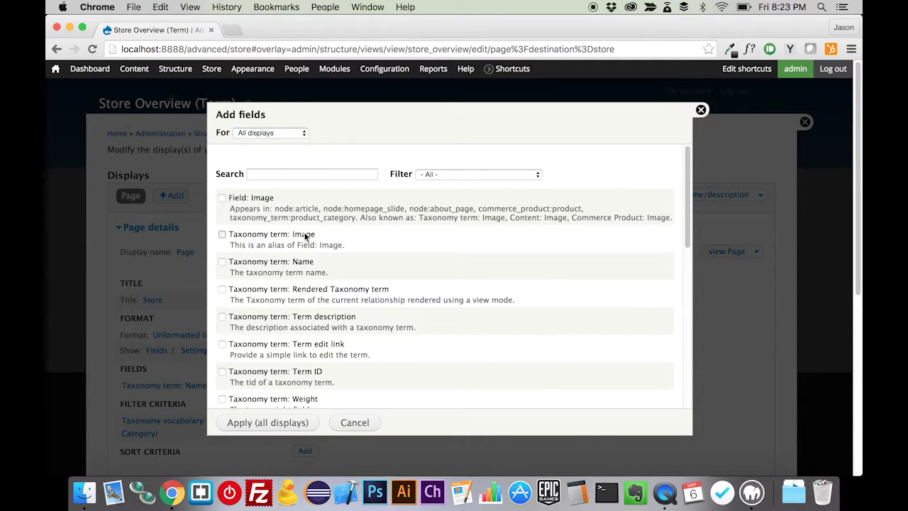
{"action": "left_click", "coordinate": [282, 423]}
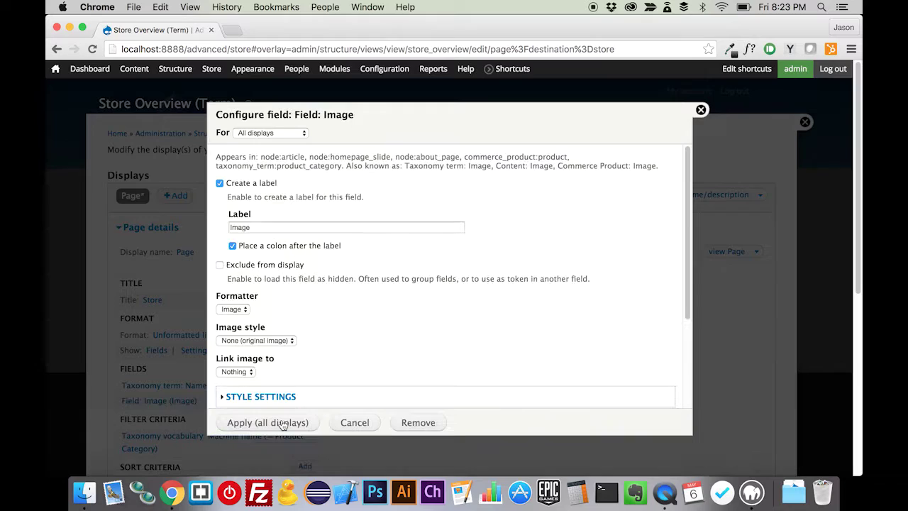
Step: Show the Image field unlabelled at Medium (220x220), linked to content, and apply
{"action": "left_click", "coordinate": [254, 183]}
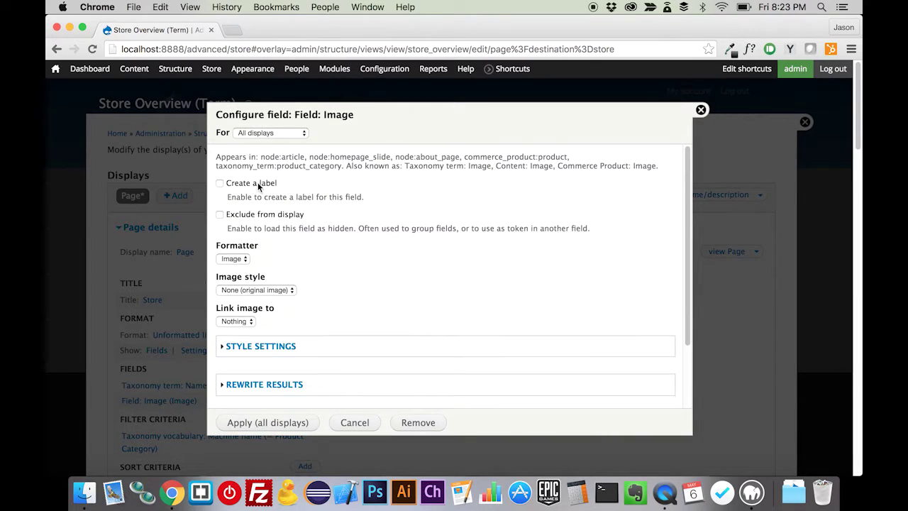
{"action": "left_click", "coordinate": [268, 291]}
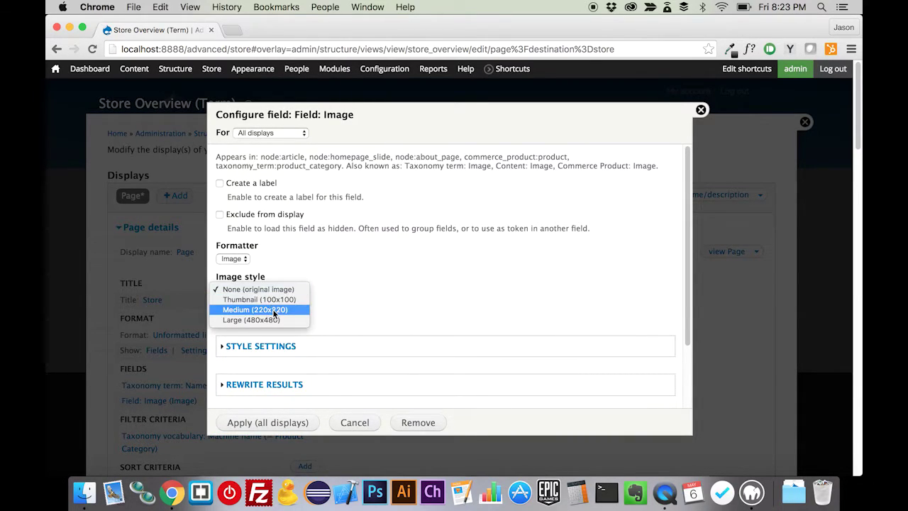
{"action": "left_click", "coordinate": [273, 309]}
{"action": "left_click", "coordinate": [242, 326]}
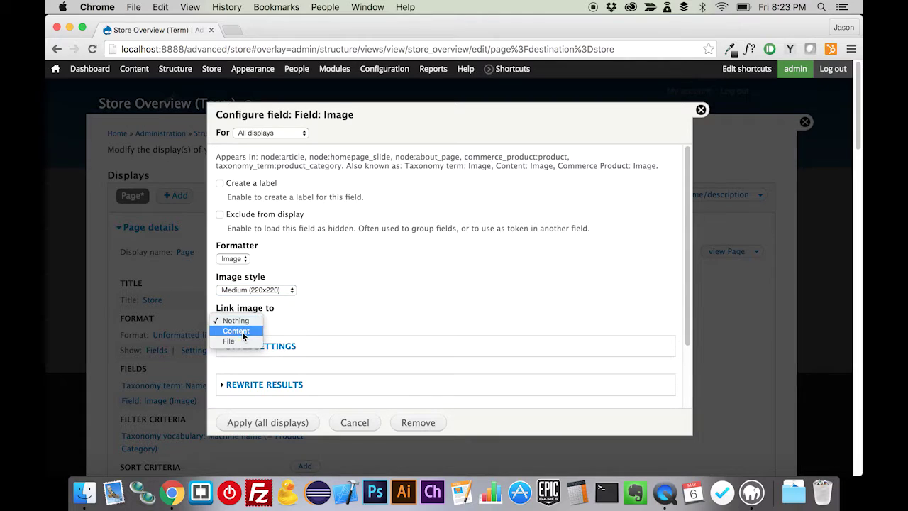
{"action": "left_click", "coordinate": [242, 332]}
{"action": "left_click", "coordinate": [264, 424]}
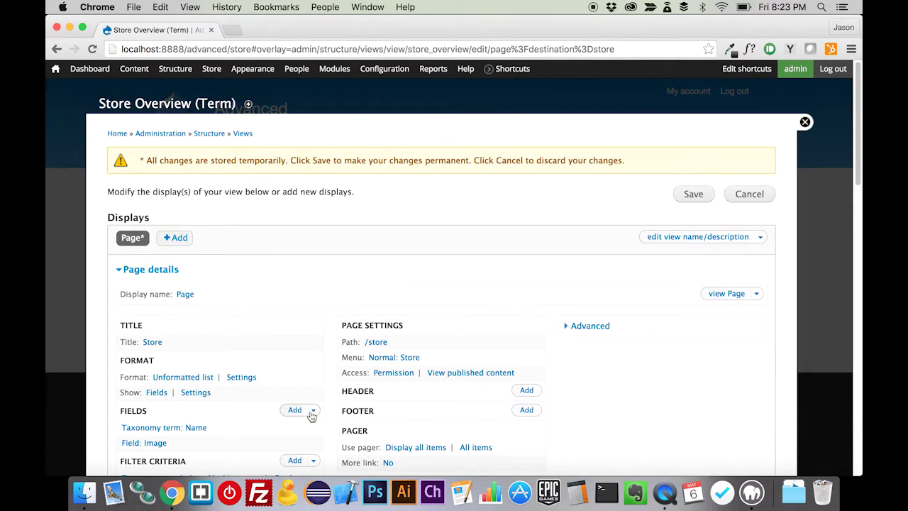
Step: Exclude the Taxonomy term: Name field from display and apply it to all displays
{"action": "scroll", "coordinate": [208, 431], "scroll_direction": "down", "scroll_amount": 10}
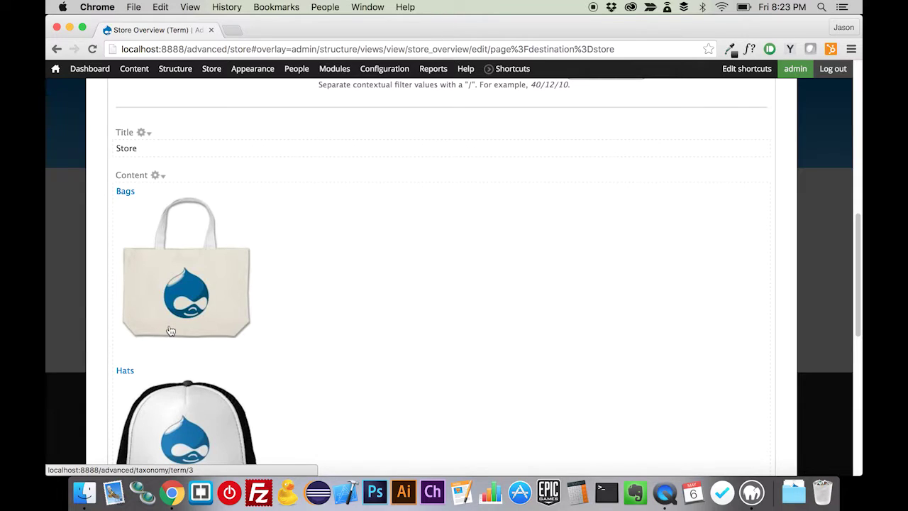
{"action": "scroll", "coordinate": [170, 330], "scroll_direction": "up", "scroll_amount": 3}
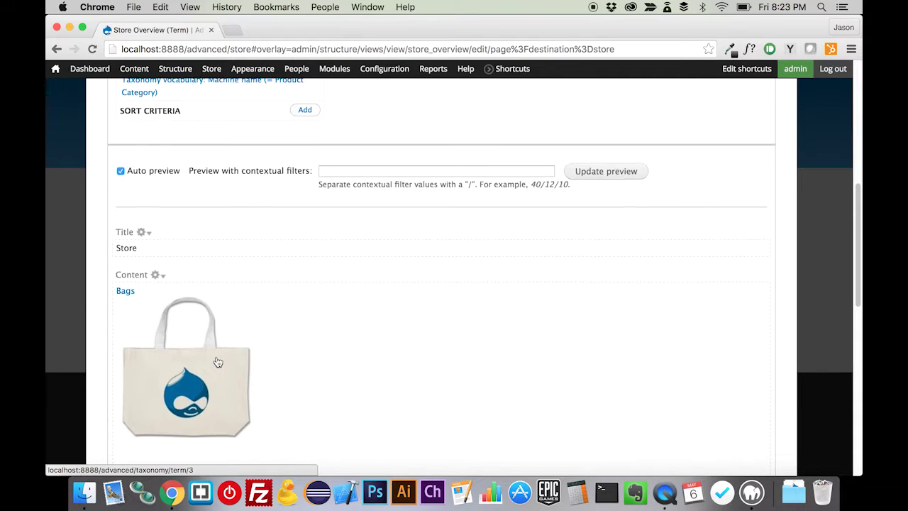
{"action": "scroll", "coordinate": [218, 363], "scroll_direction": "up", "scroll_amount": 9}
{"action": "scroll", "coordinate": [218, 362], "scroll_direction": "up", "scroll_amount": 1}
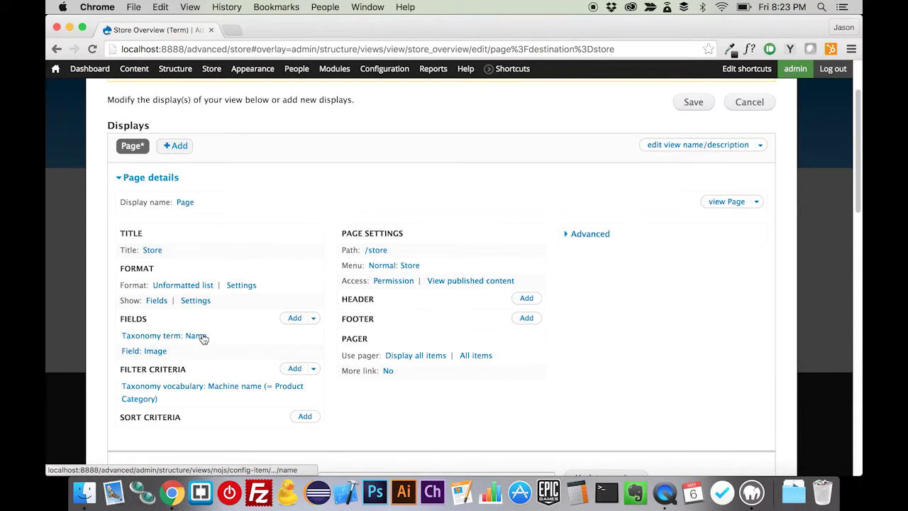
{"action": "left_click", "coordinate": [198, 336]}
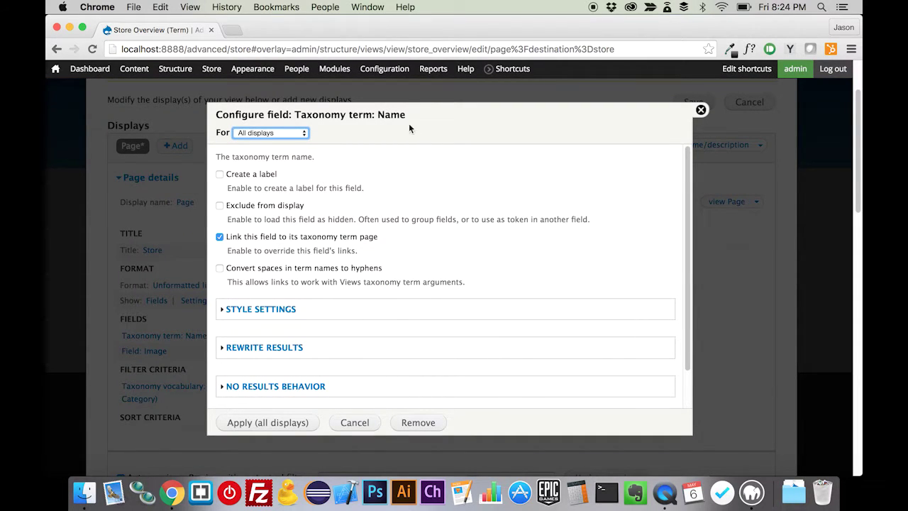
{"action": "left_click", "coordinate": [265, 240]}
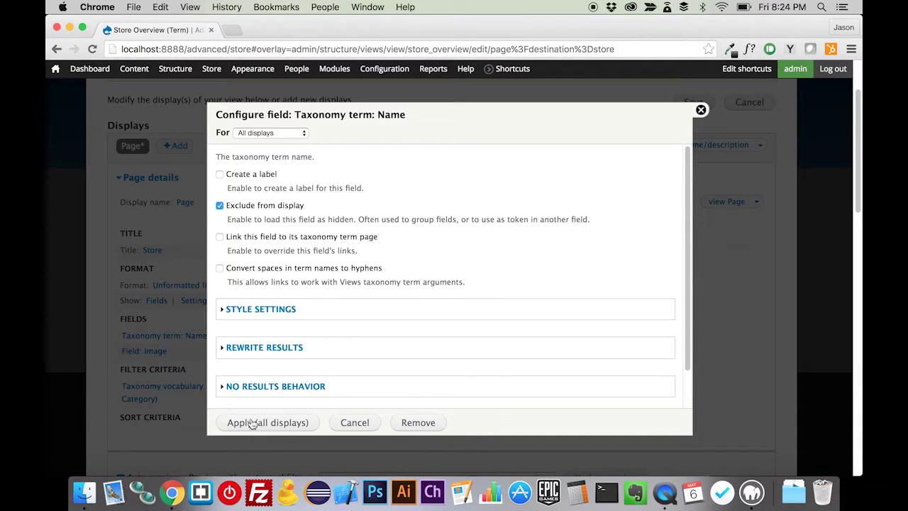
{"action": "left_click", "coordinate": [251, 422]}
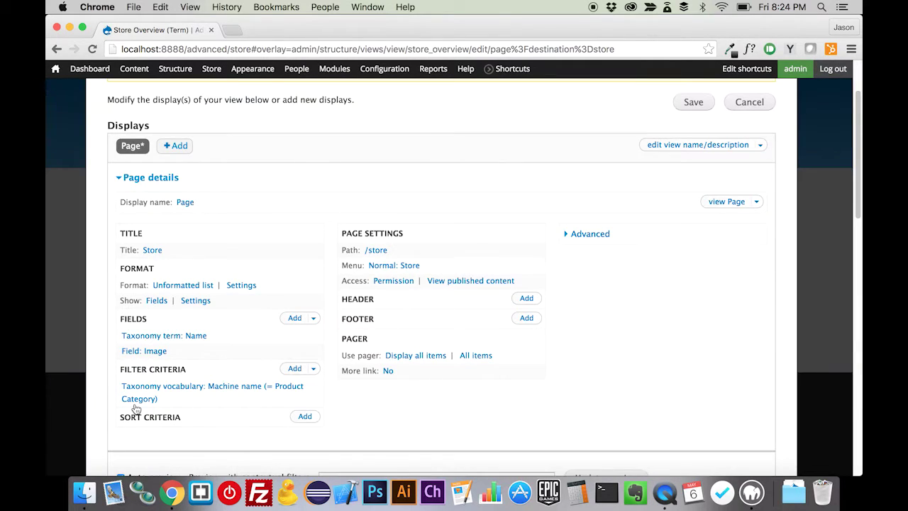
{"action": "scroll", "coordinate": [136, 409], "scroll_direction": "down", "scroll_amount": 10}
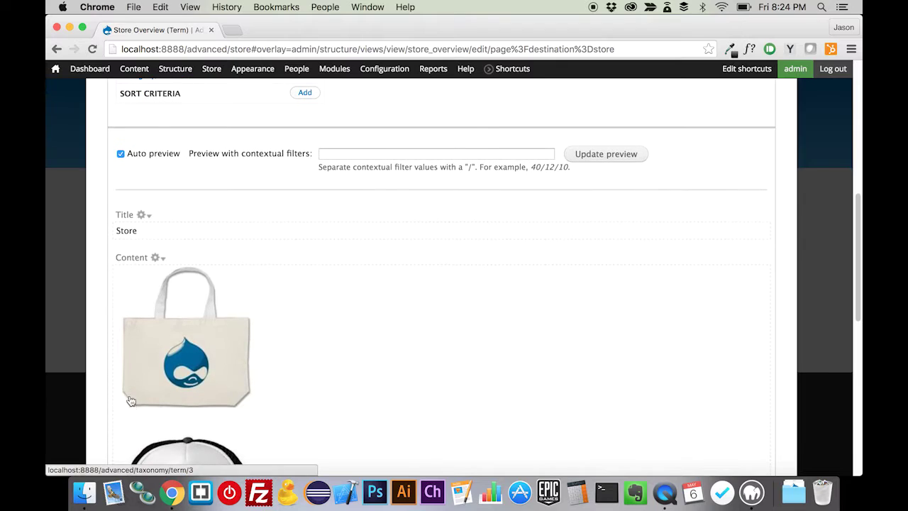
{"action": "scroll", "coordinate": [191, 347], "scroll_direction": "up", "scroll_amount": 6}
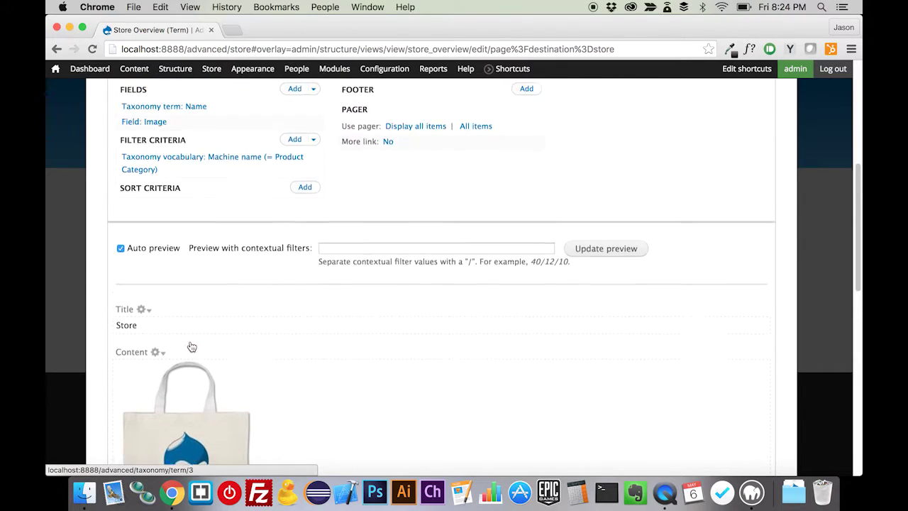
Step: In the Image field settings, enable Rewrite the output and paste the [name] token into it
{"action": "left_click", "coordinate": [161, 226]}
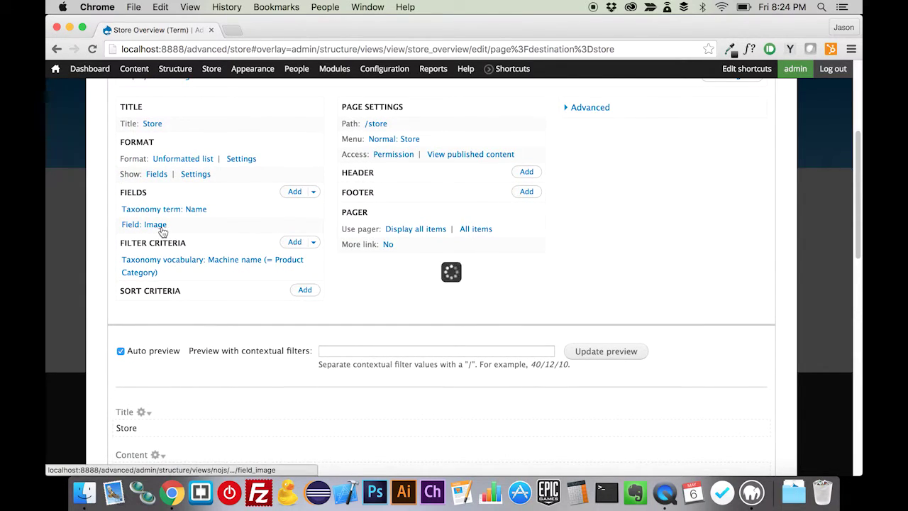
{"action": "scroll", "coordinate": [308, 301], "scroll_direction": "down", "scroll_amount": 3}
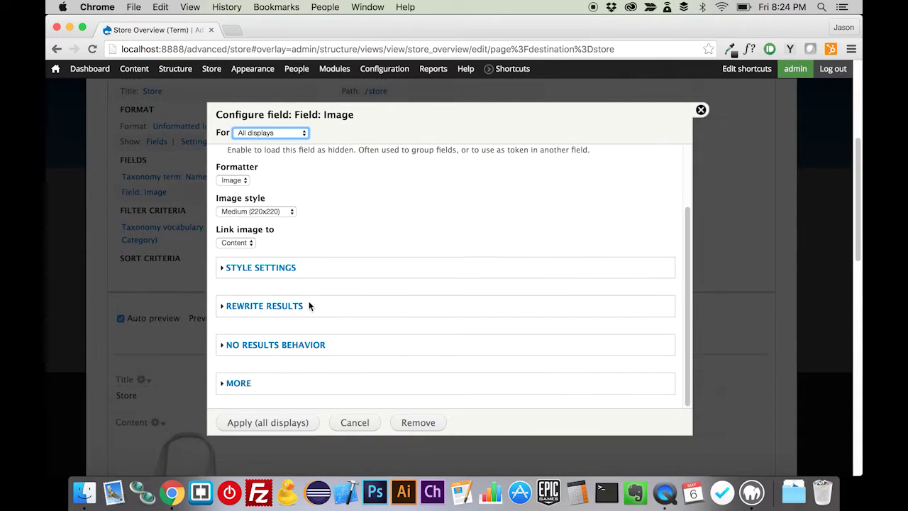
{"action": "left_click", "coordinate": [290, 306]}
{"action": "scroll", "coordinate": [288, 302], "scroll_direction": "down", "scroll_amount": 2}
{"action": "left_click", "coordinate": [295, 286]}
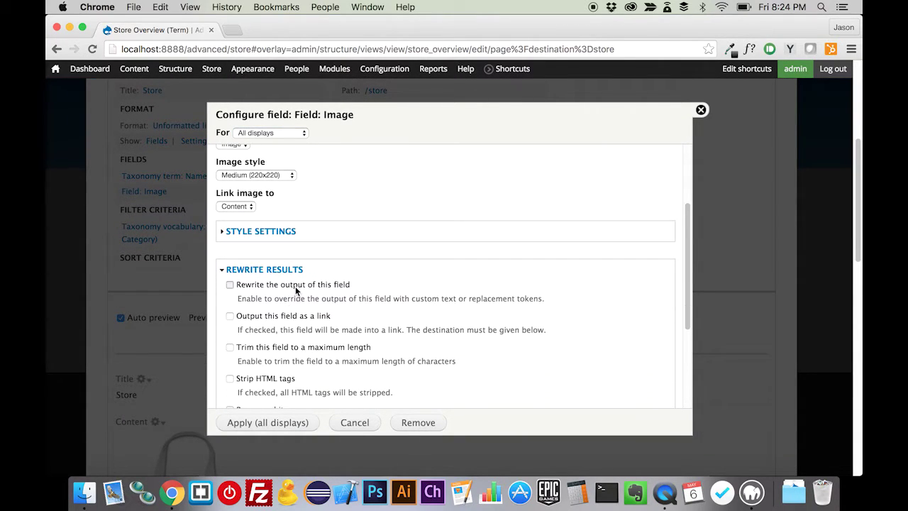
{"action": "scroll", "coordinate": [295, 286], "scroll_direction": "down", "scroll_amount": 3}
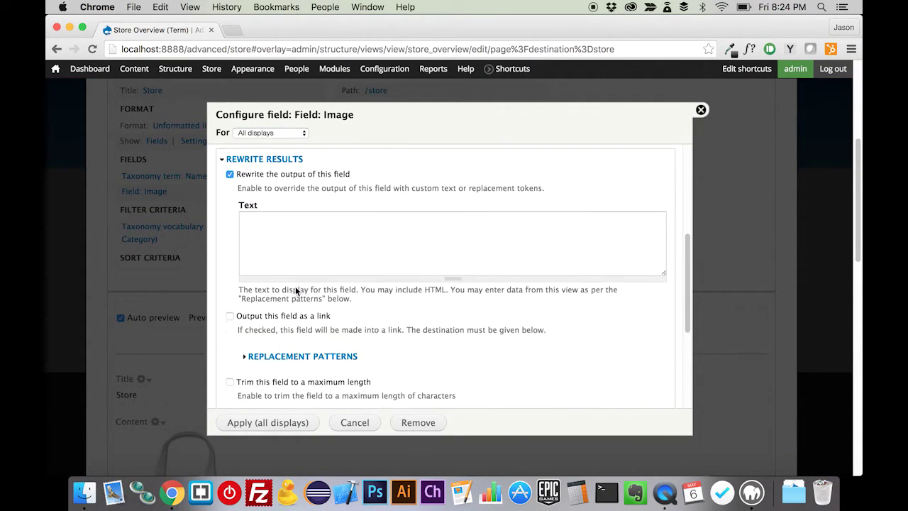
{"action": "left_click", "coordinate": [297, 356]}
{"action": "scroll", "coordinate": [297, 363], "scroll_direction": "down", "scroll_amount": 3}
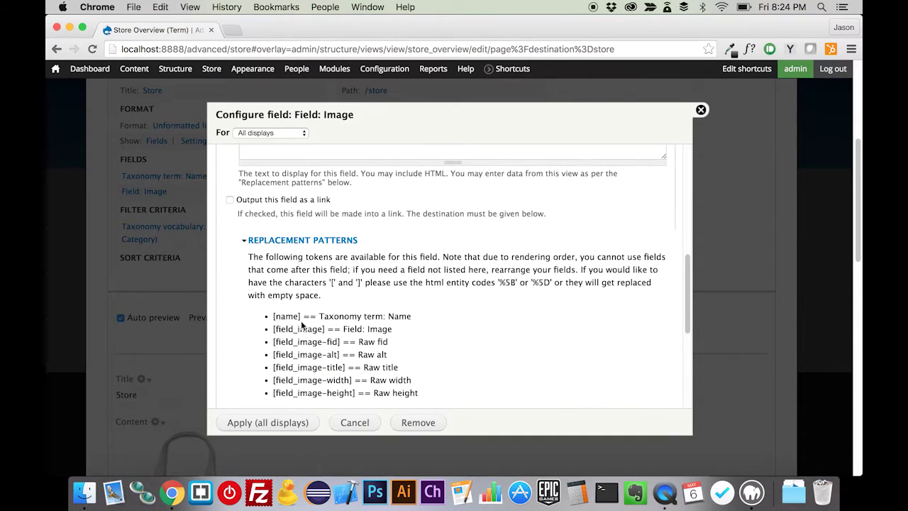
{"action": "left_click_drag", "start_coordinate": [300, 315], "coordinate": [269, 316]}
{"action": "key", "text": "super+c"}
{"action": "scroll", "coordinate": [280, 298], "scroll_direction": "up", "scroll_amount": 4}
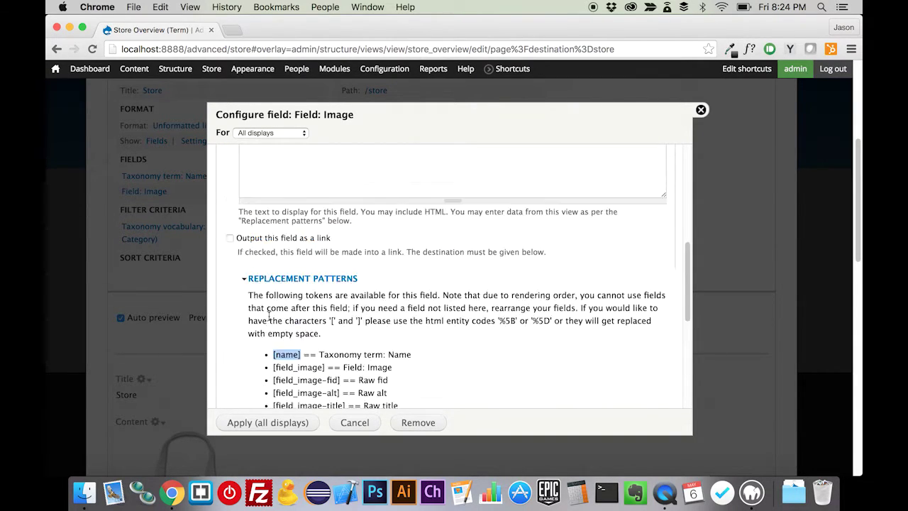
{"action": "left_click", "coordinate": [280, 273]}
{"action": "key", "text": "super+v"}
Step: Put the [field_image] token on the first line, above [name]
{"action": "scroll", "coordinate": [280, 273], "scroll_direction": "down", "scroll_amount": 4}
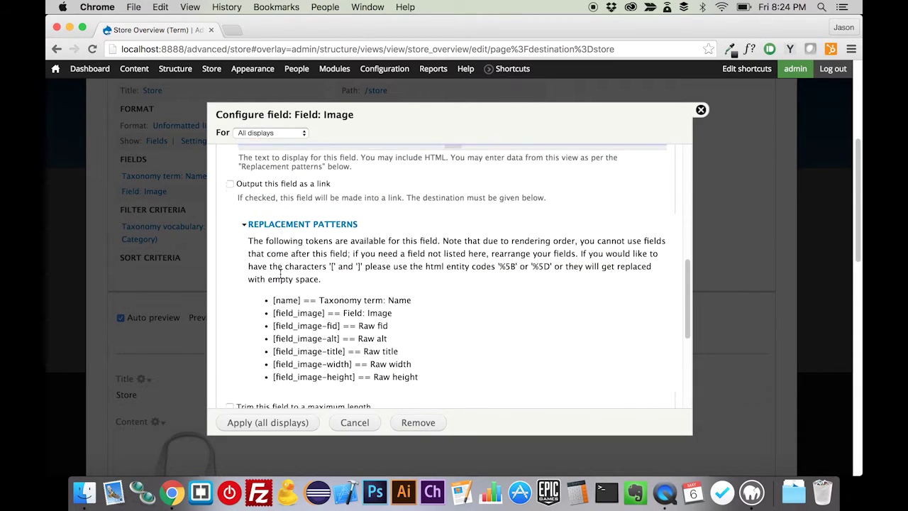
{"action": "left_click_drag", "start_coordinate": [327, 306], "coordinate": [284, 306]}
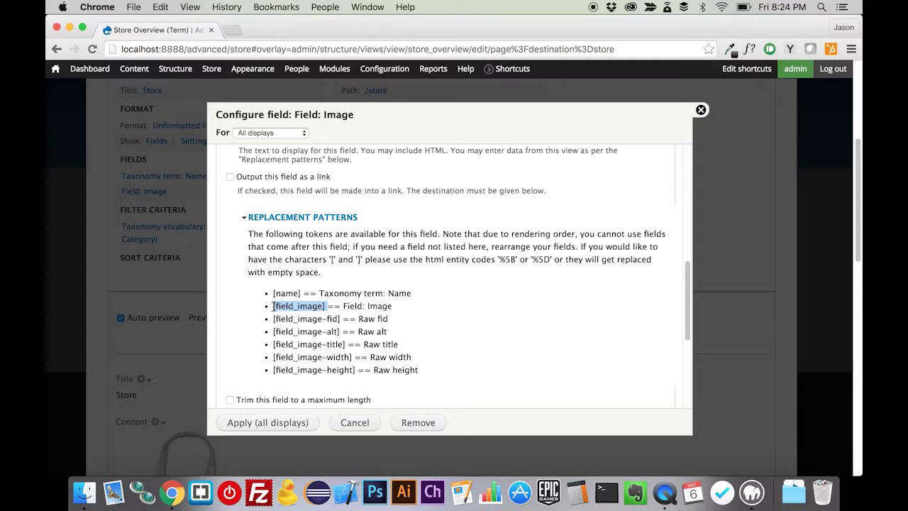
{"action": "scroll", "coordinate": [277, 298], "scroll_direction": "up", "scroll_amount": 5}
{"action": "left_click", "coordinate": [285, 263]}
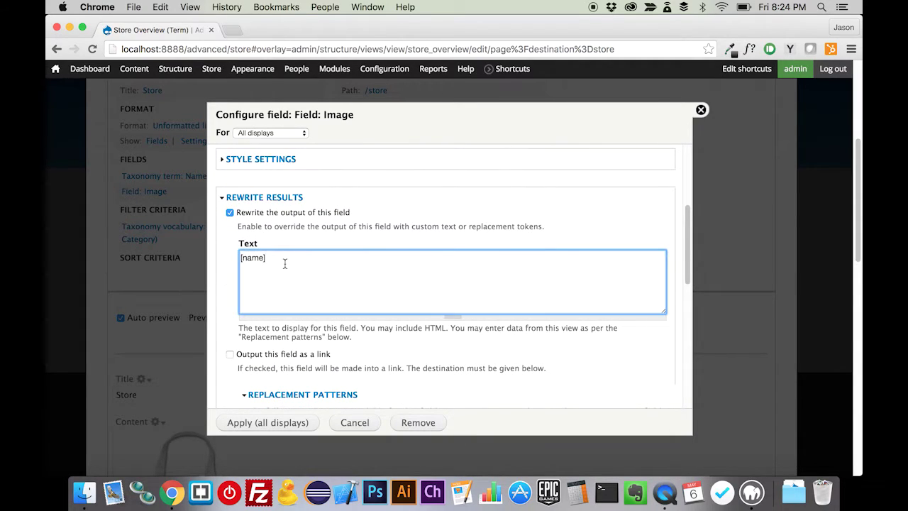
{"action": "key", "text": "super+Up"}
{"action": "key", "text": "Return"}
{"action": "key", "text": "Up"}
{"action": "key", "text": "super+v"}
Step: Wrap the tokens in div markup with imageWrapper, image and name classes
{"action": "key", "text": "super+Left"}
{"action": "type", "text": "<div class="}
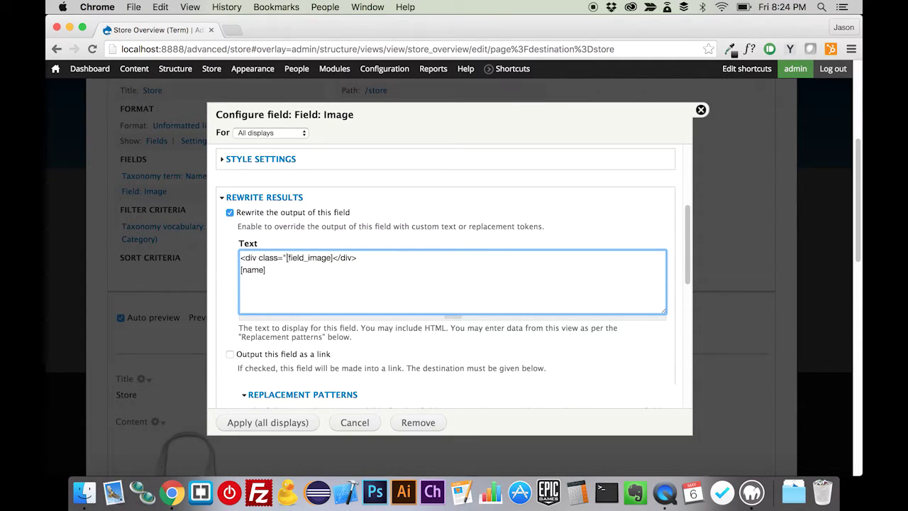
{"action": "type", "text": "imageWra"}
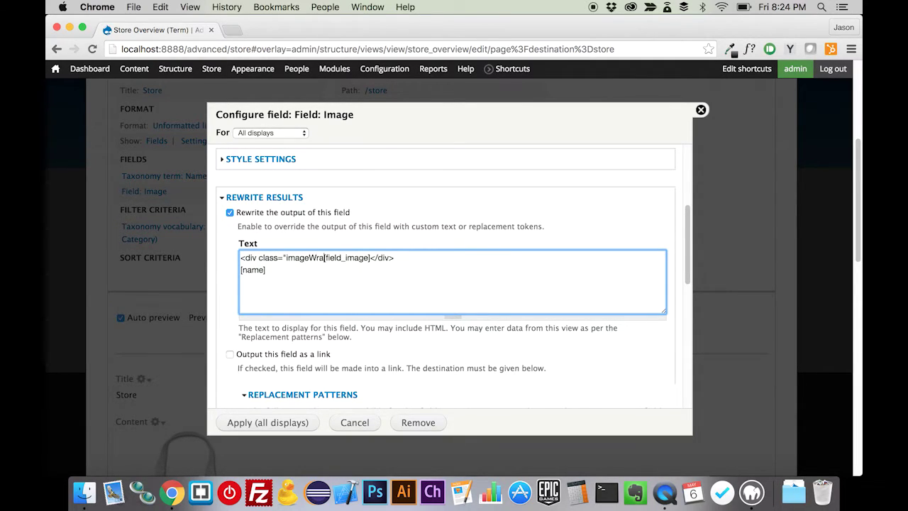
{"action": "type", "text": "pper"}
{"action": "type", "text": "\"><"}
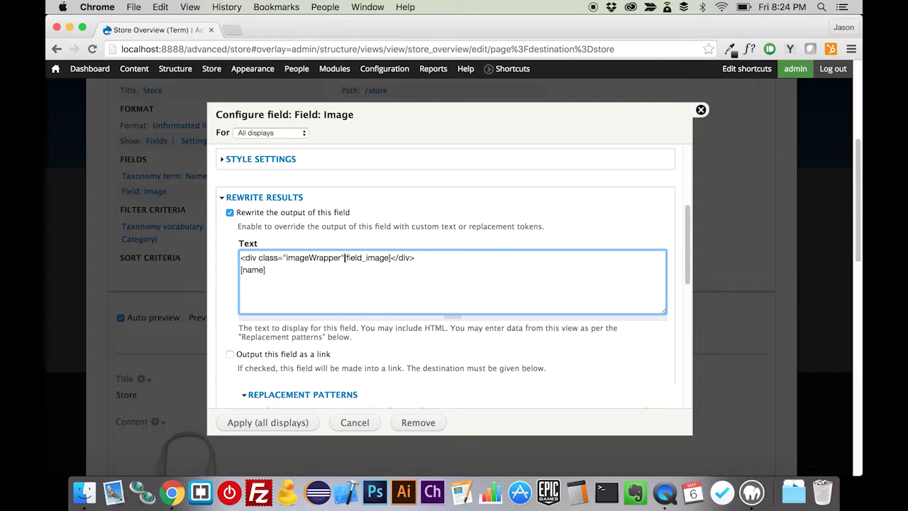
{"action": "key", "text": "BackSpace"}
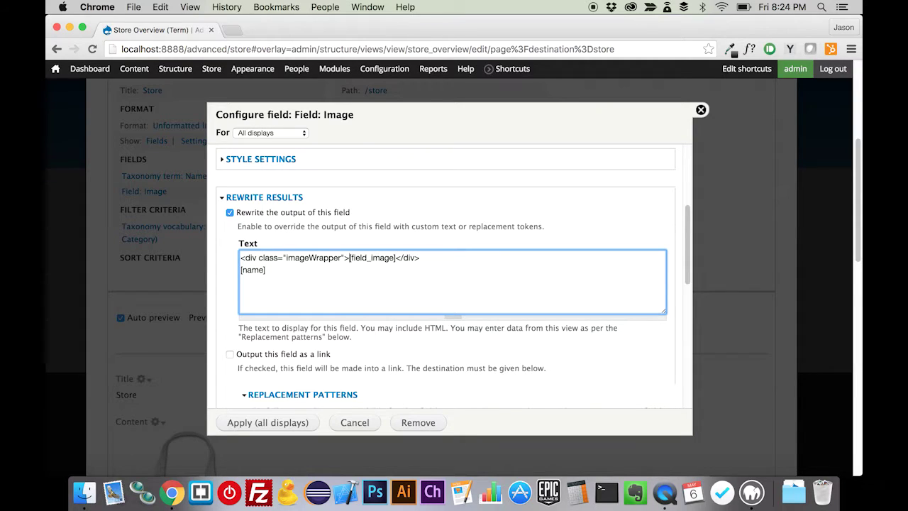
{"action": "key", "text": "super+shift+Left"}
{"action": "key", "text": "Right"}
{"action": "key", "text": "super+v"}
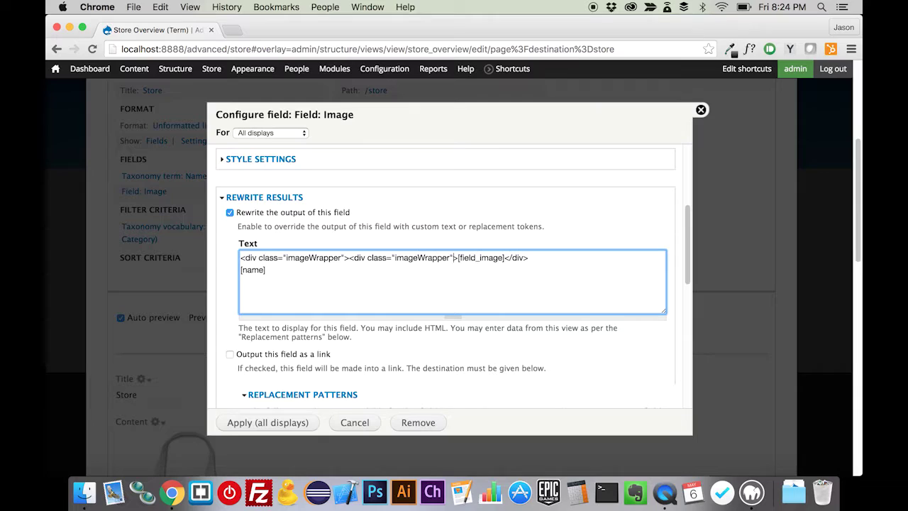
{"action": "key", "text": "Left"}
{"action": "key", "text": "Left"}
{"action": "key", "text": "alt+shift+Left"}
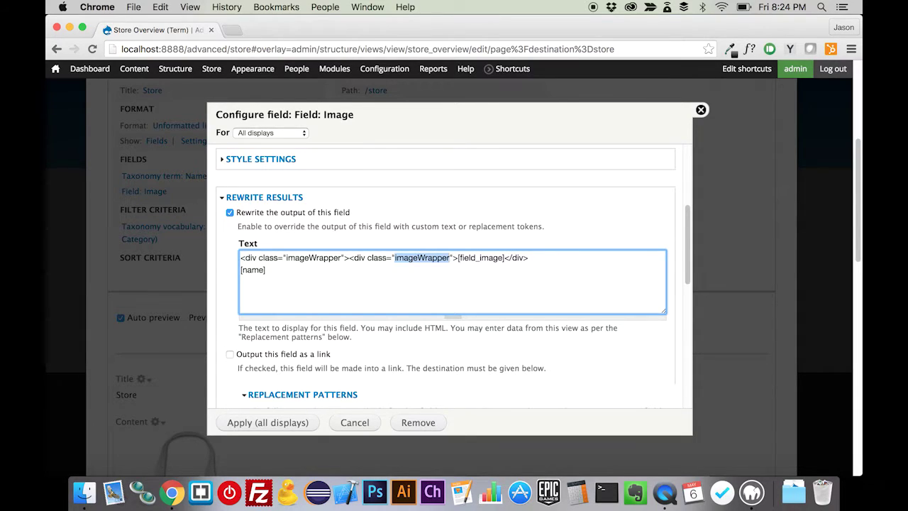
{"action": "key", "text": "BackSpace"}
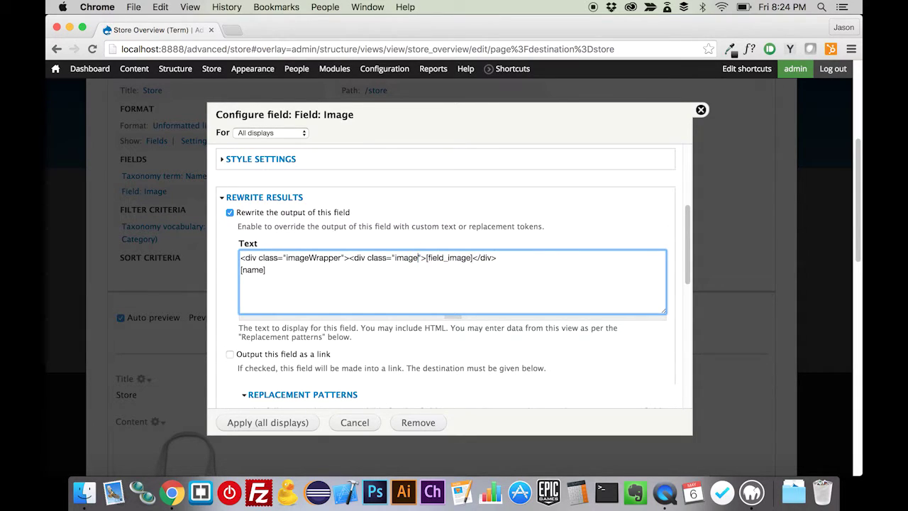
{"action": "key", "text": "super+shift+Left"}
{"action": "key", "text": "Left"}
{"action": "key", "text": "super+v"}
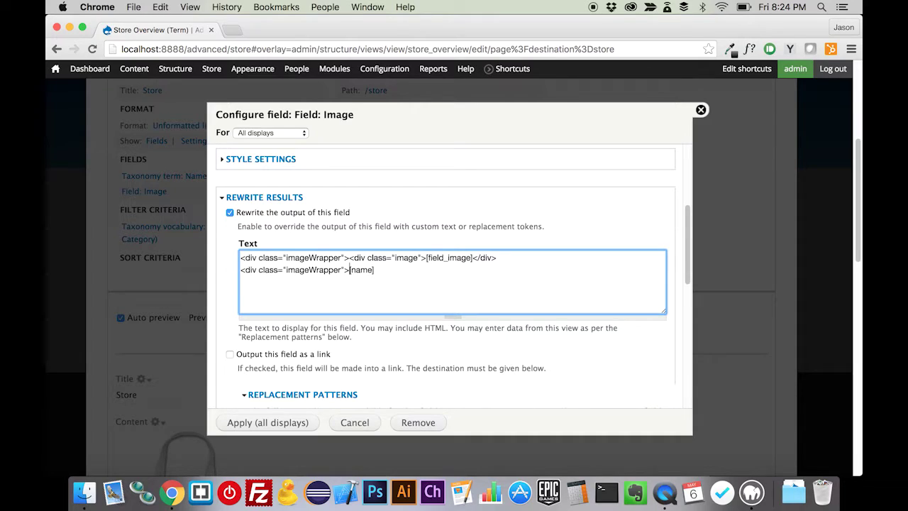
{"action": "key", "text": "alt+shift+Left"}
{"action": "type", "text": "name"}
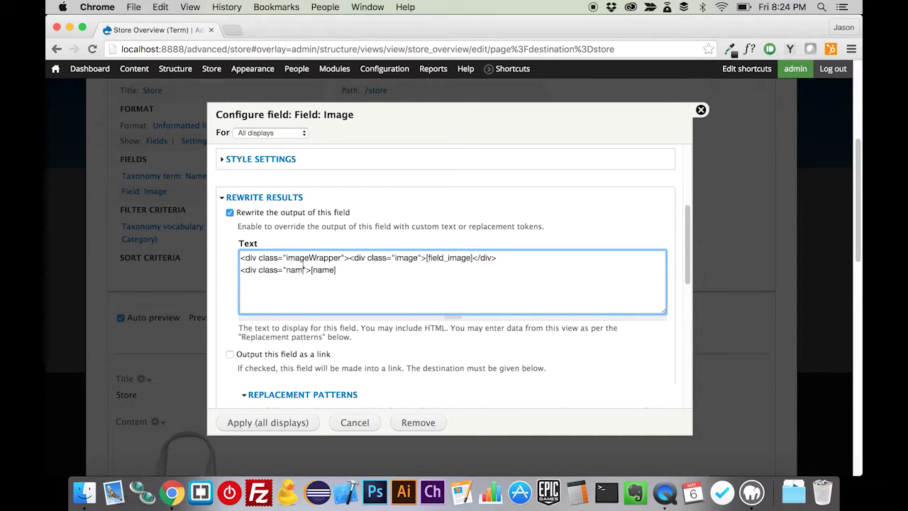
{"action": "key", "text": "super+shift+Right"}
{"action": "key", "text": "Right"}
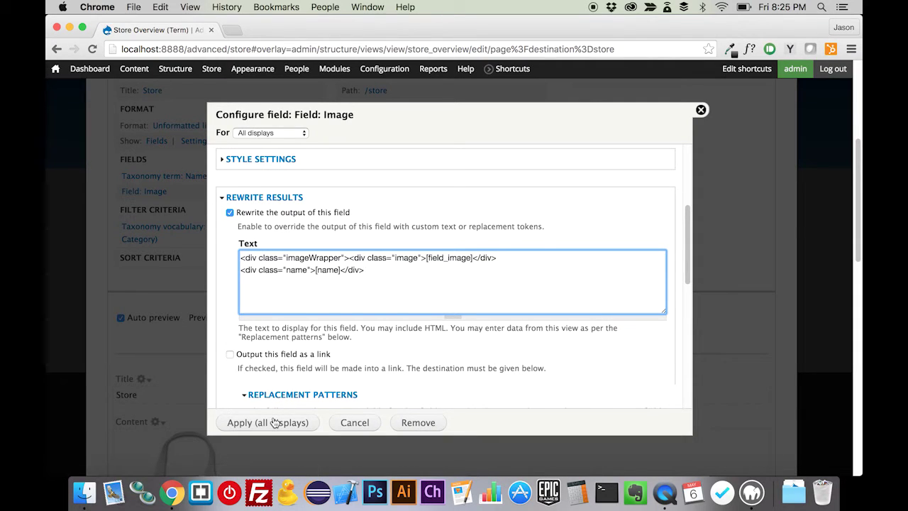
Step: Set Link image to Nothing and apply the Image field settings
{"action": "scroll", "coordinate": [279, 187], "scroll_direction": "up", "scroll_amount": 4}
{"action": "left_click", "coordinate": [241, 271]}
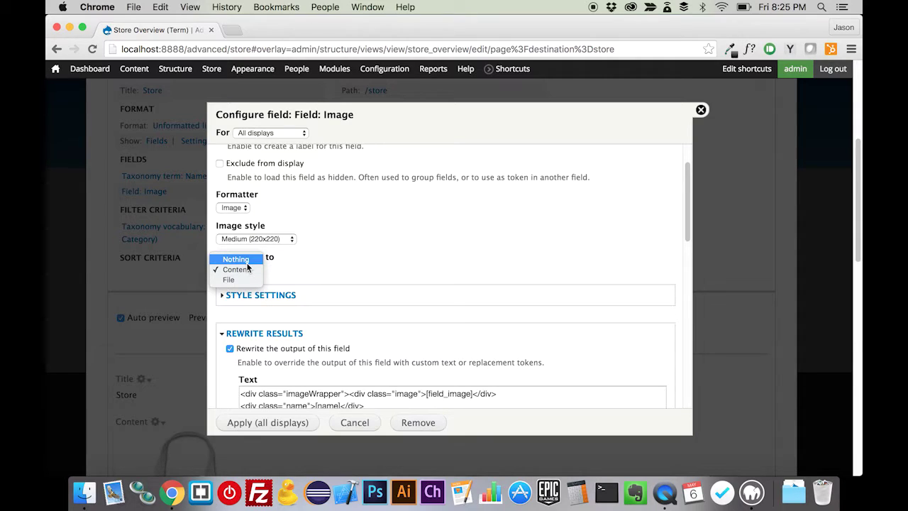
{"action": "left_click", "coordinate": [248, 266]}
{"action": "left_click", "coordinate": [245, 423]}
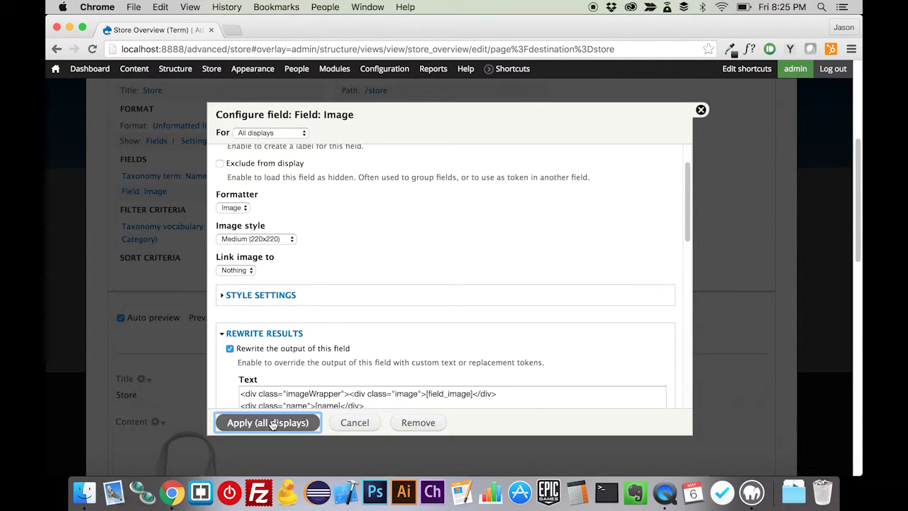
{"action": "scroll", "coordinate": [129, 397], "scroll_direction": "down", "scroll_amount": 5}
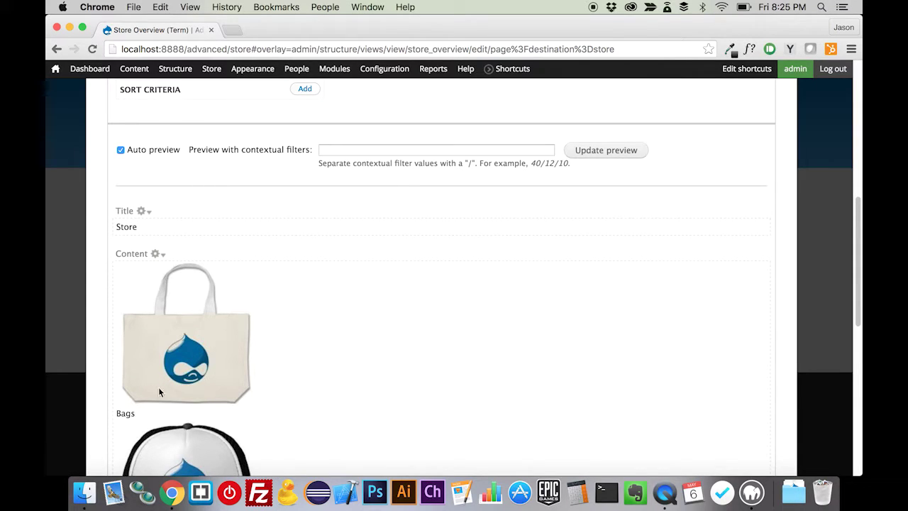
Step: Add the Taxonomy term: Term ID field to the Store view, found by searching 'id'
{"action": "scroll", "coordinate": [287, 316], "scroll_direction": "up", "scroll_amount": 5}
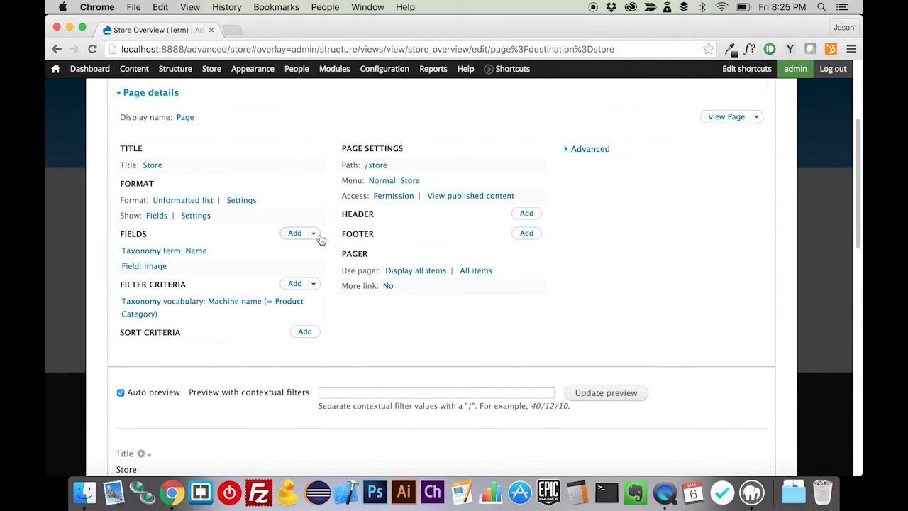
{"action": "left_click", "coordinate": [314, 234]}
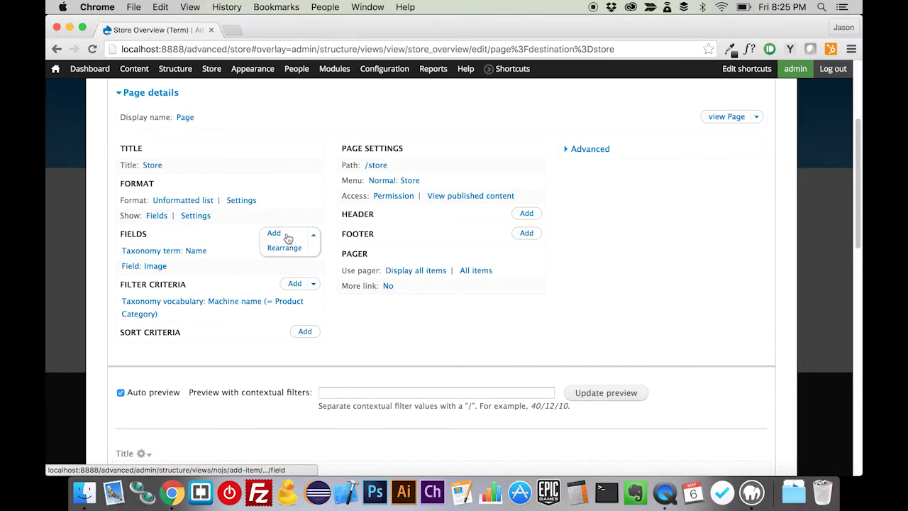
{"action": "left_click", "coordinate": [274, 234]}
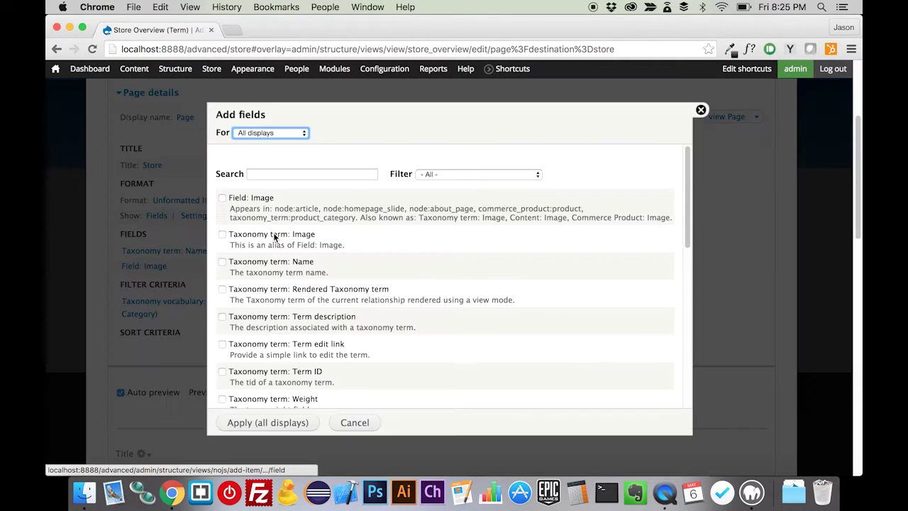
{"action": "left_click", "coordinate": [294, 173]}
{"action": "type", "text": "id"}
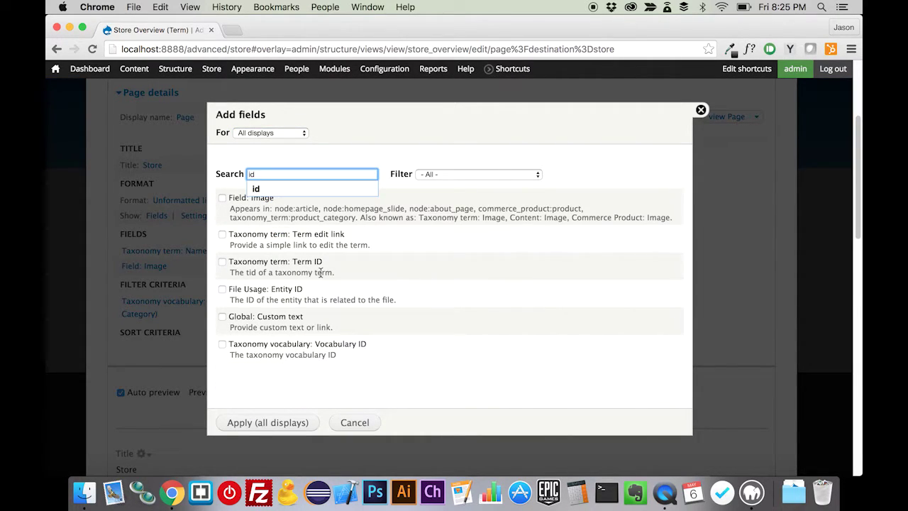
{"action": "left_click", "coordinate": [306, 262]}
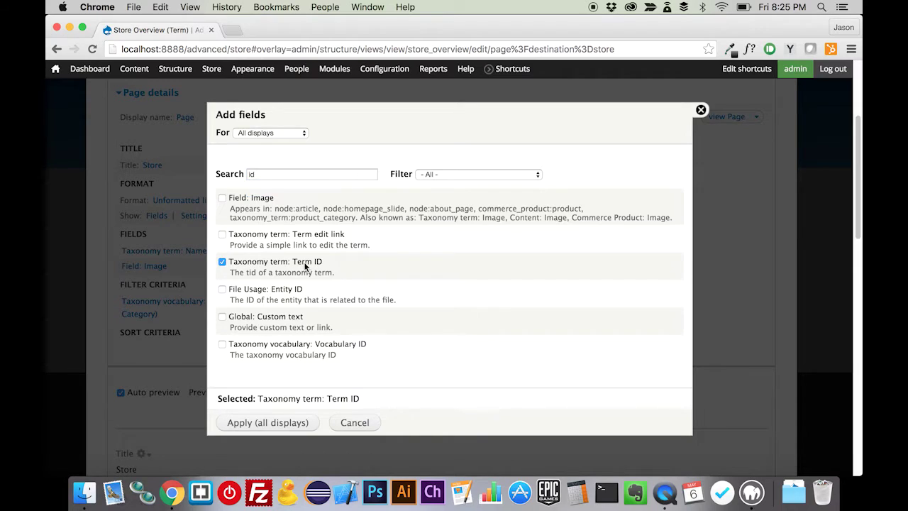
{"action": "left_click", "coordinate": [277, 423]}
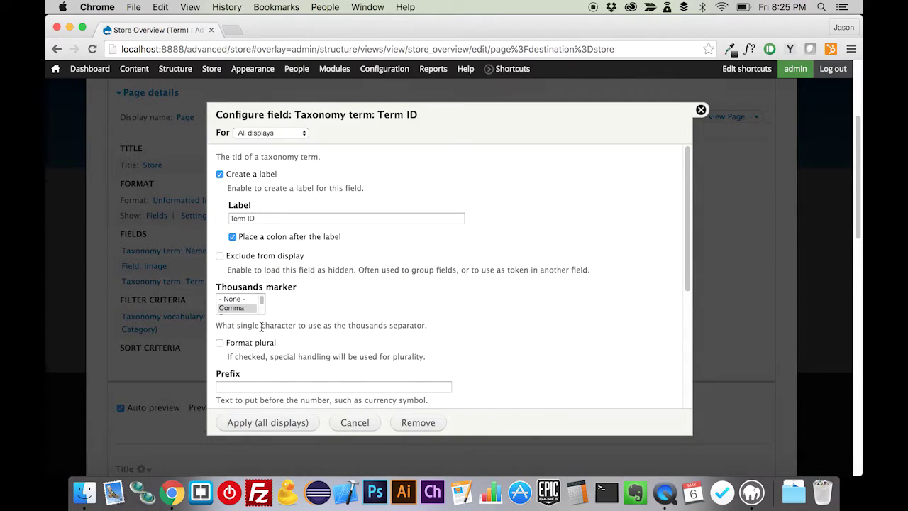
Step: Give Term ID no thousands separator and no label, exclude it from display, and apply
{"action": "left_click", "coordinate": [241, 299]}
{"action": "left_click", "coordinate": [220, 174]}
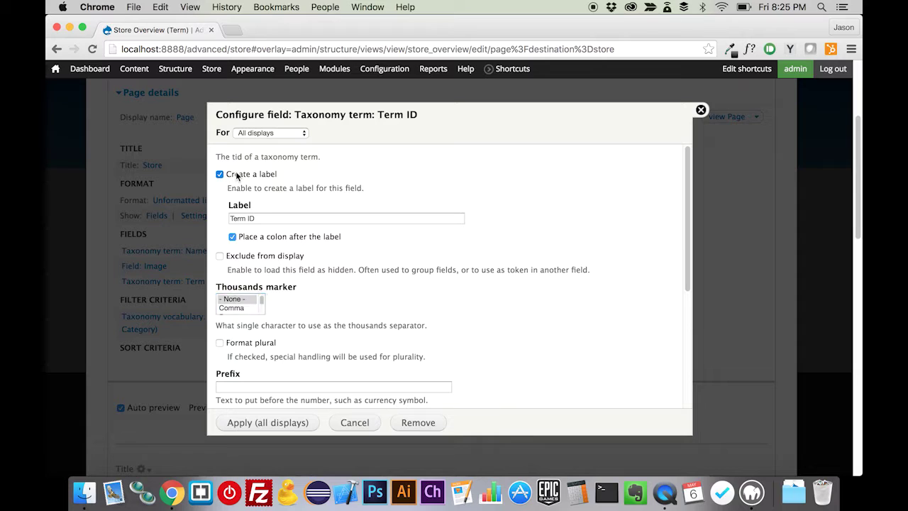
{"action": "scroll", "coordinate": [247, 304], "scroll_direction": "down", "scroll_amount": 3}
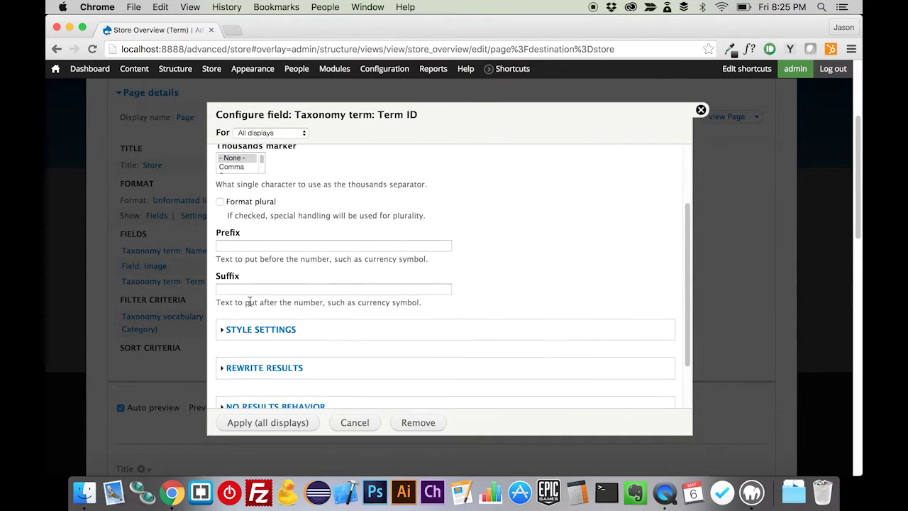
{"action": "scroll", "coordinate": [249, 301], "scroll_direction": "up", "scroll_amount": 3}
{"action": "scroll", "coordinate": [248, 302], "scroll_direction": "up", "scroll_amount": 1}
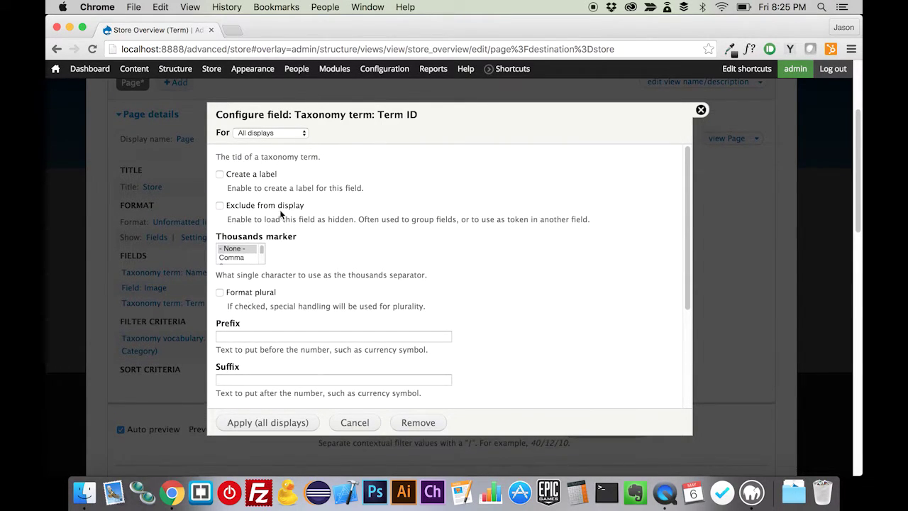
{"action": "left_click", "coordinate": [274, 424]}
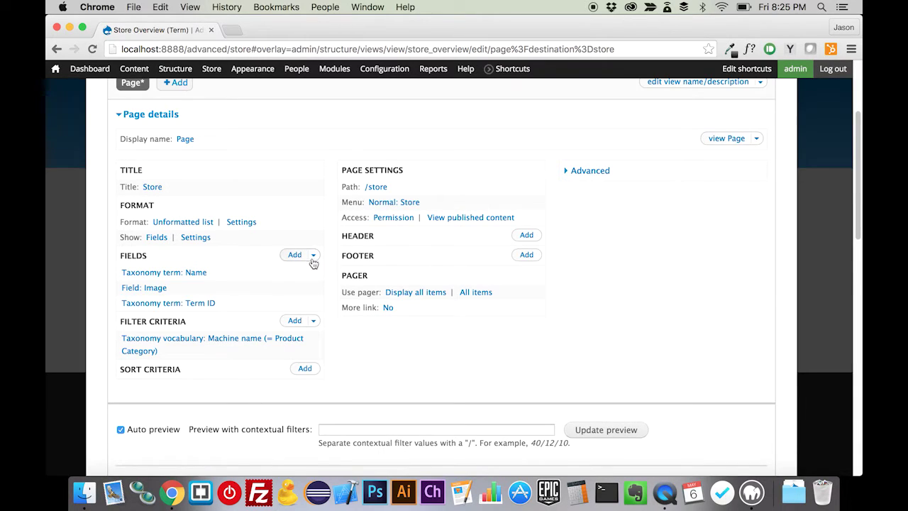
{"action": "left_click", "coordinate": [313, 256]}
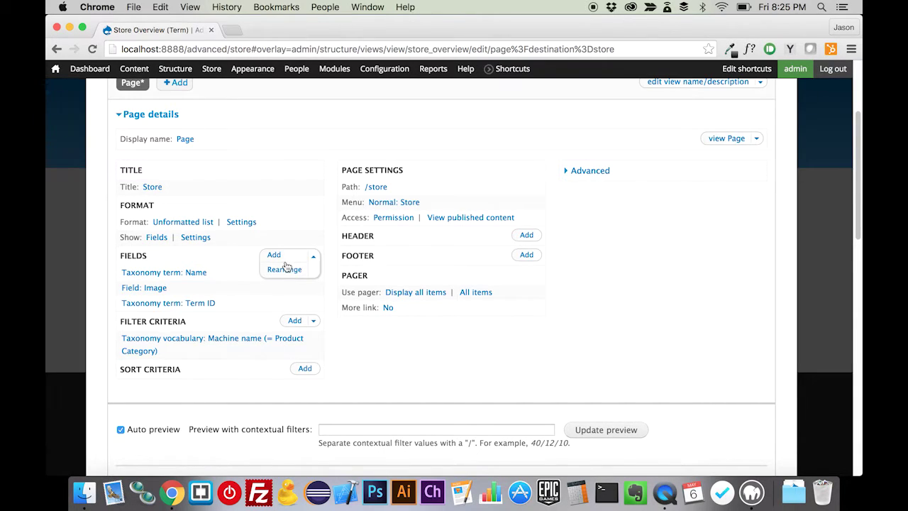
Step: Rearrange the fields so Taxonomy term: Term ID sits above Name and Image
{"action": "left_click", "coordinate": [286, 268]}
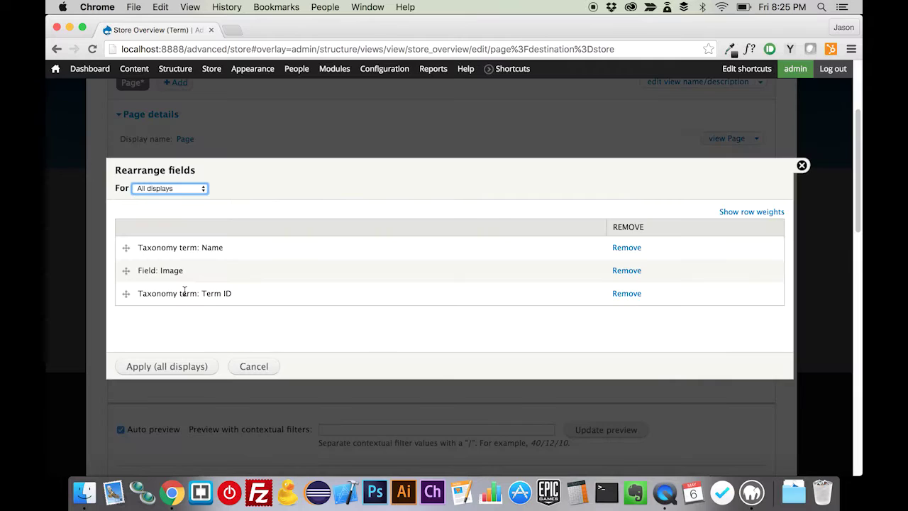
{"action": "left_click_drag", "start_coordinate": [125, 295], "coordinate": [119, 260]}
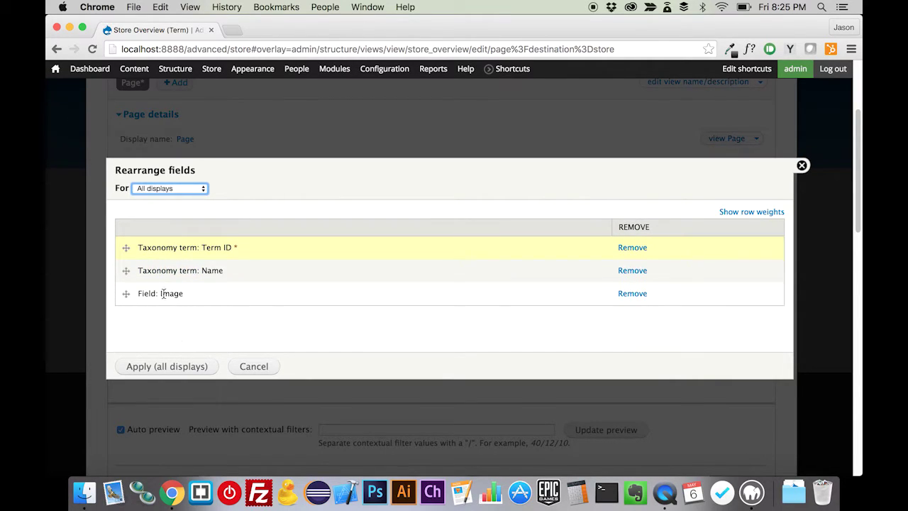
{"action": "left_click", "coordinate": [197, 369]}
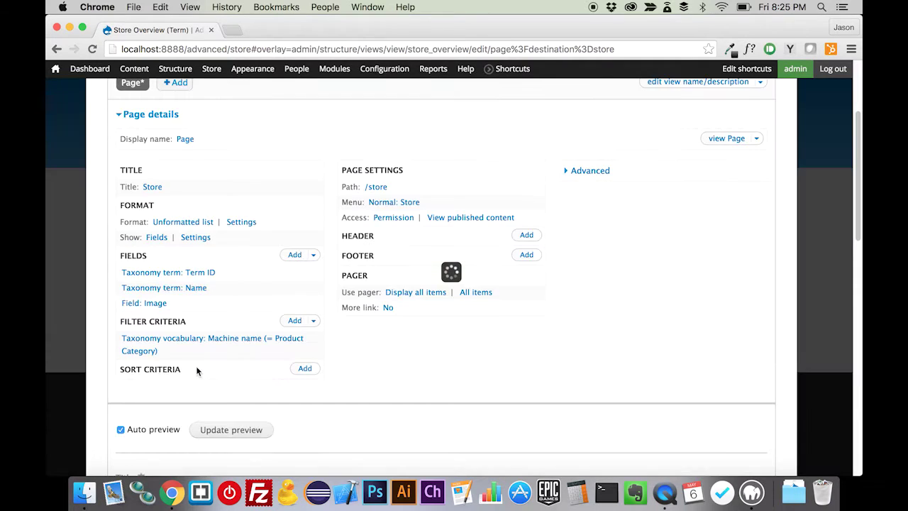
Step: Make the Image field output as a link with path taxonomy/term/[tid]
{"action": "left_click", "coordinate": [156, 300]}
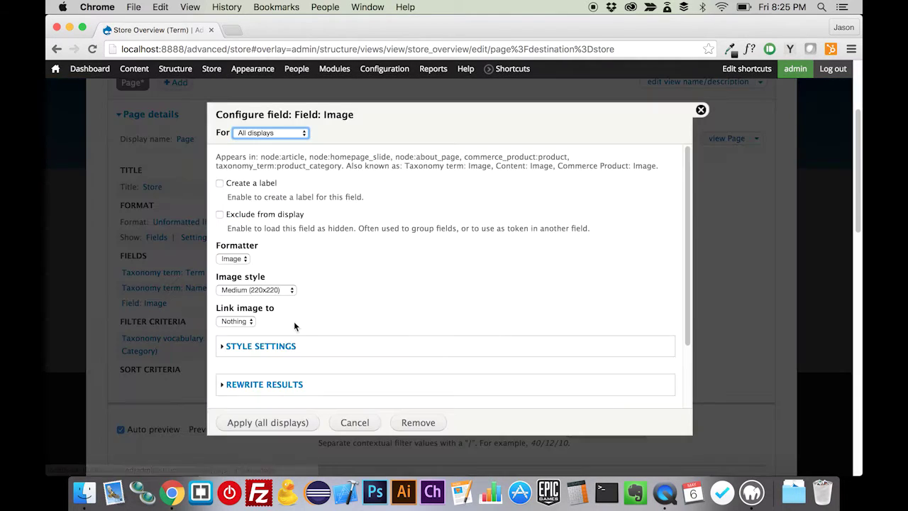
{"action": "scroll", "coordinate": [282, 332], "scroll_direction": "down", "scroll_amount": 3}
{"action": "left_click", "coordinate": [284, 306]}
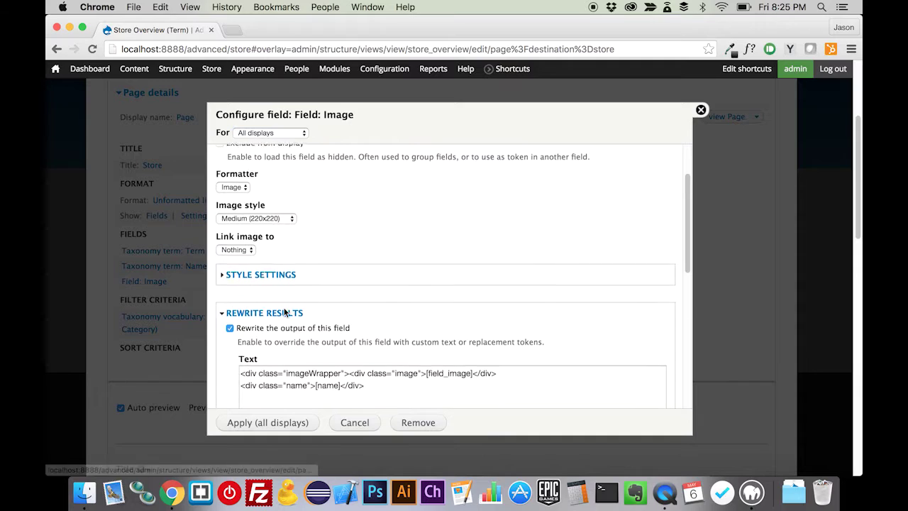
{"action": "scroll", "coordinate": [284, 307], "scroll_direction": "down", "scroll_amount": 5}
{"action": "left_click", "coordinate": [286, 323]}
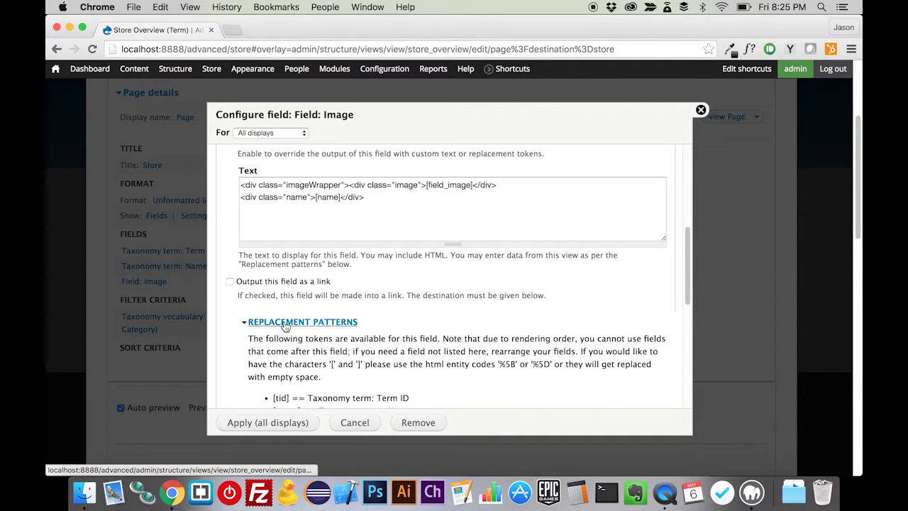
{"action": "scroll", "coordinate": [287, 321], "scroll_direction": "down", "scroll_amount": 3}
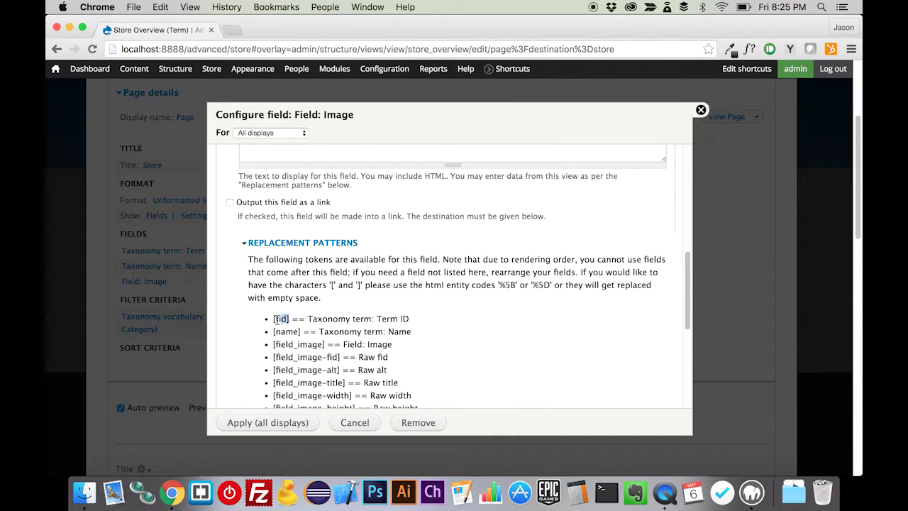
{"action": "scroll", "coordinate": [282, 322], "scroll_direction": "up", "scroll_amount": 2}
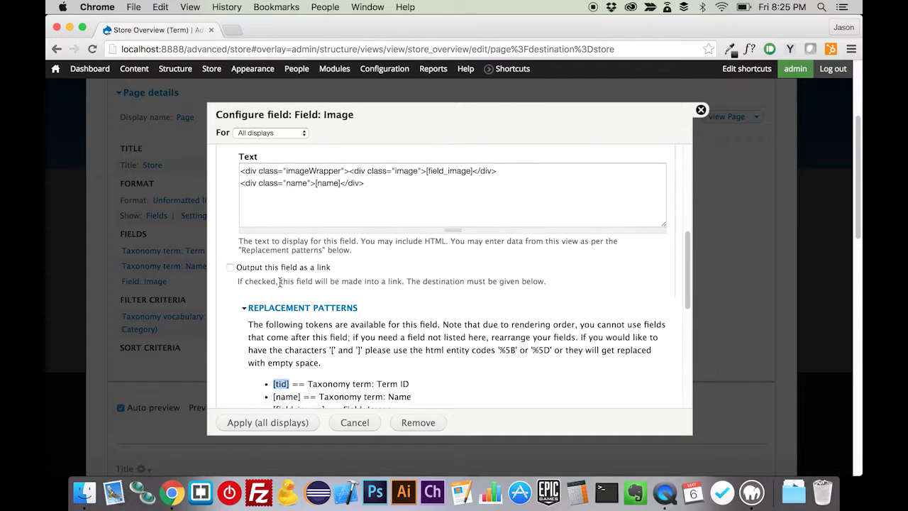
{"action": "left_click", "coordinate": [293, 269]}
{"action": "left_click", "coordinate": [282, 308]}
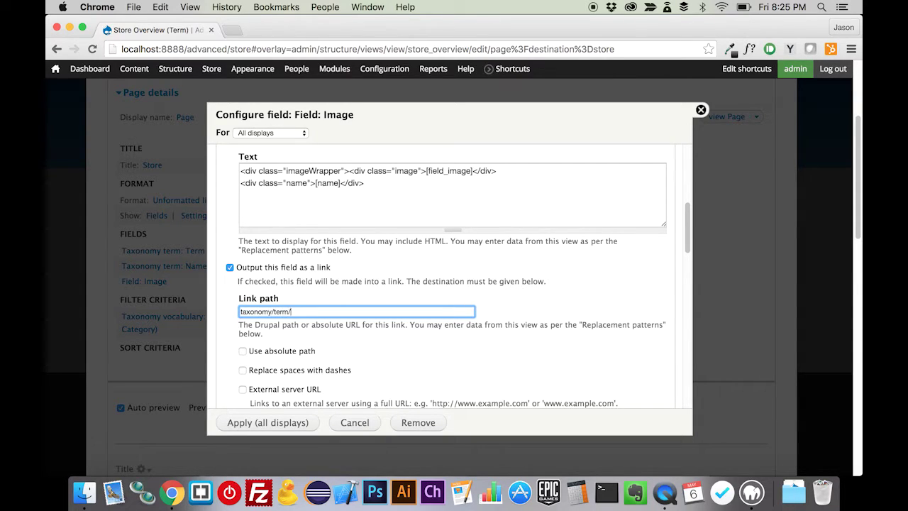
{"action": "left_click", "coordinate": [291, 423]}
Step: Save the Store Overview view
{"action": "scroll", "coordinate": [190, 366], "scroll_direction": "down", "scroll_amount": 5}
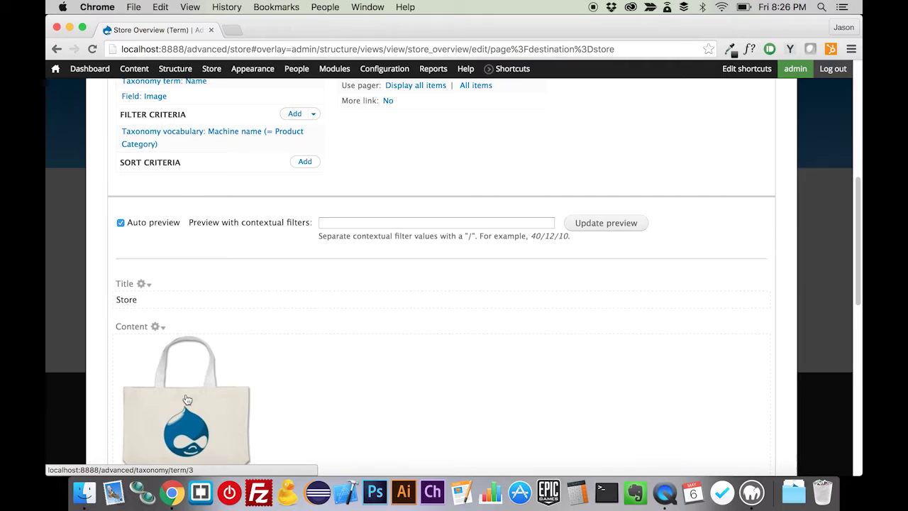
{"action": "scroll", "coordinate": [543, 323], "scroll_direction": "up", "scroll_amount": 8}
{"action": "left_click", "coordinate": [704, 134]}
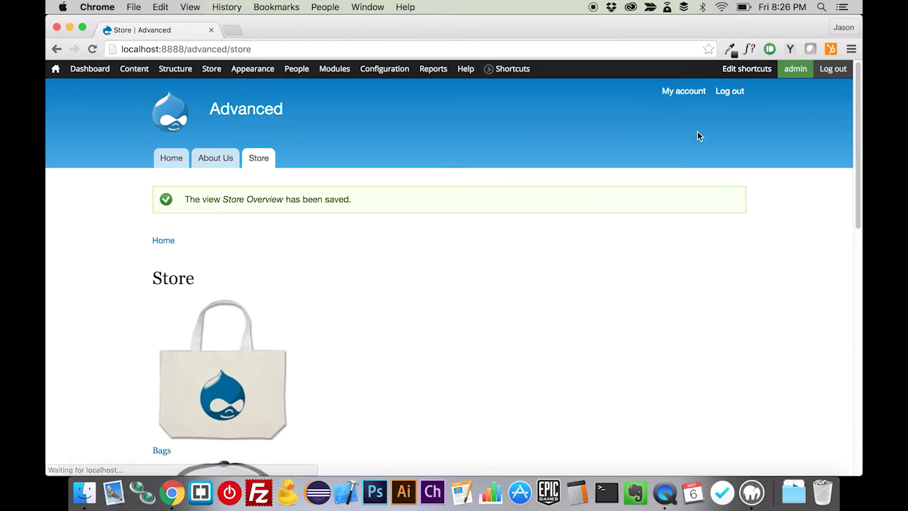
Step: Open the Bags category page from its Store image and go back
{"action": "scroll", "coordinate": [441, 286], "scroll_direction": "down", "scroll_amount": 3}
{"action": "left_click", "coordinate": [243, 285]}
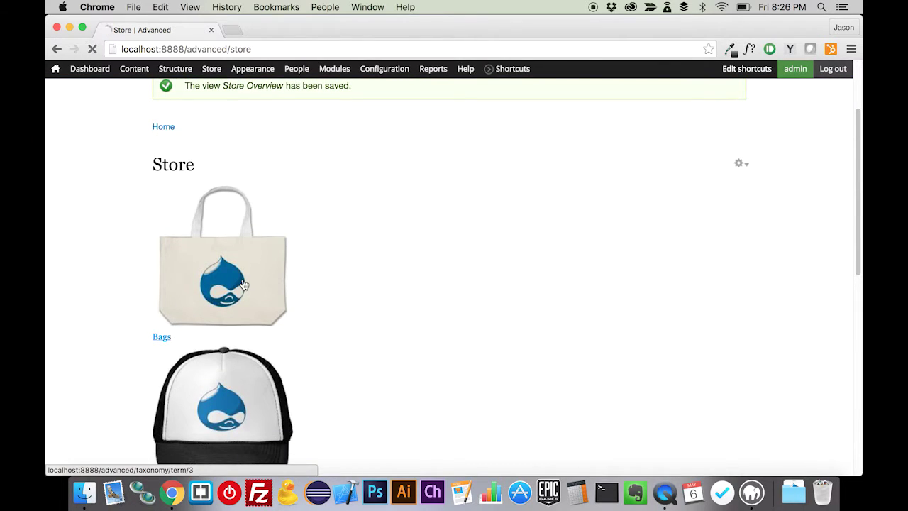
{"action": "scroll", "coordinate": [349, 349], "scroll_direction": "down", "scroll_amount": 5}
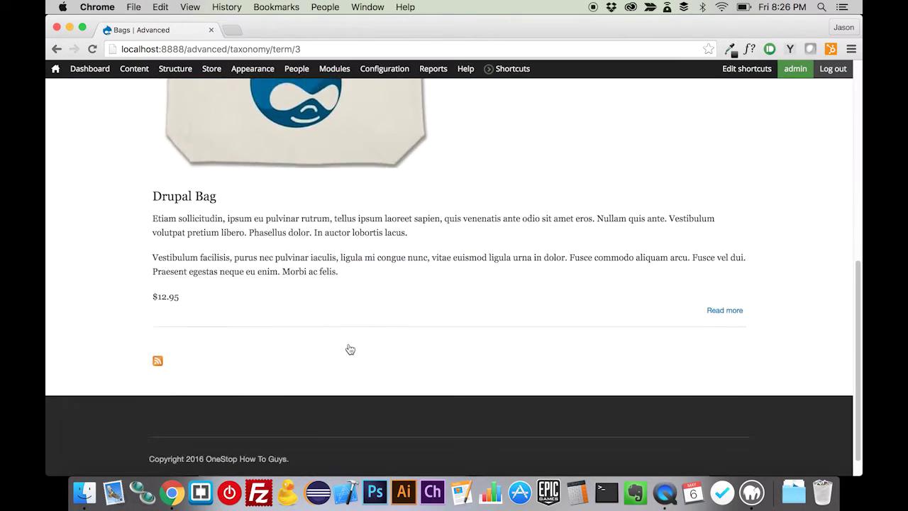
{"action": "scroll", "coordinate": [349, 349], "scroll_direction": "up", "scroll_amount": 4}
{"action": "scroll", "coordinate": [349, 347], "scroll_direction": "left", "scroll_amount": 3}
{"action": "scroll", "coordinate": [349, 348], "scroll_direction": "left", "scroll_amount": 2}
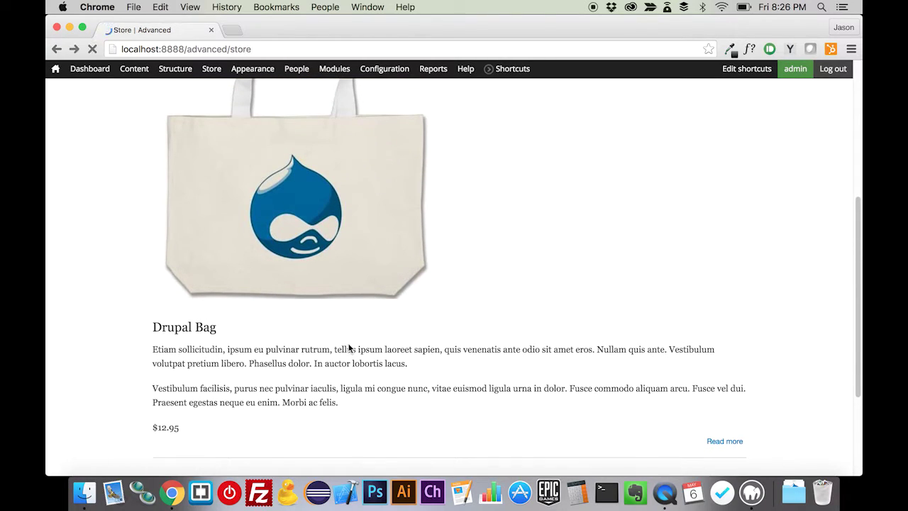
{"action": "scroll", "coordinate": [348, 346], "scroll_direction": "down", "scroll_amount": 6}
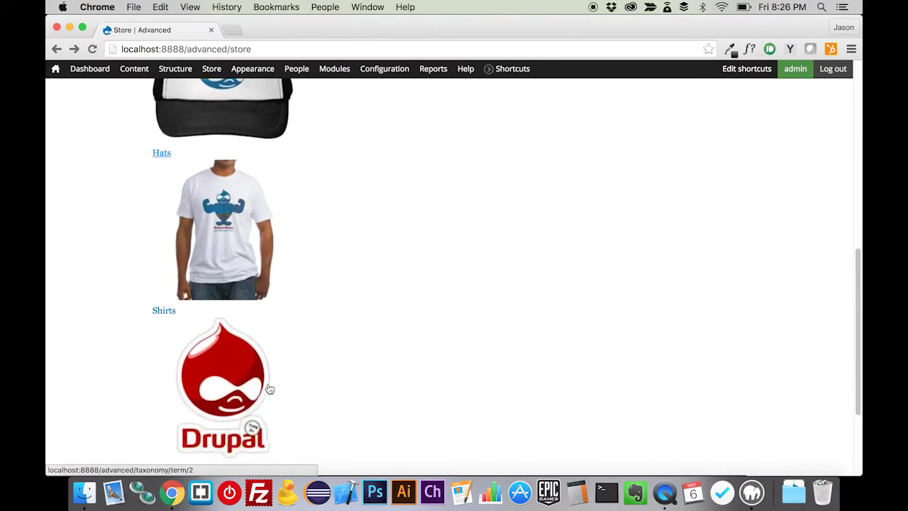
{"action": "scroll", "coordinate": [277, 300], "scroll_direction": "up", "scroll_amount": 3}
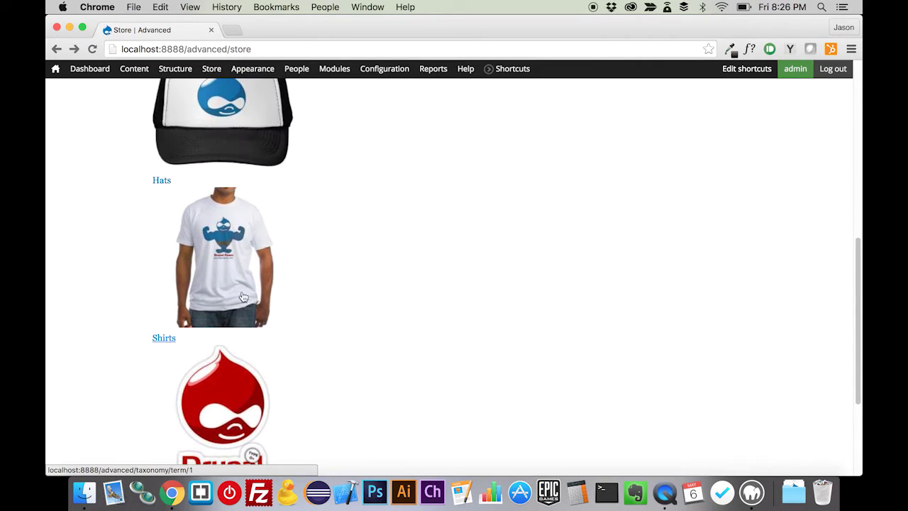
Step: Open the Shirts category and the Baseball Jersey product, then return to the Store page
{"action": "left_click", "coordinate": [227, 262]}
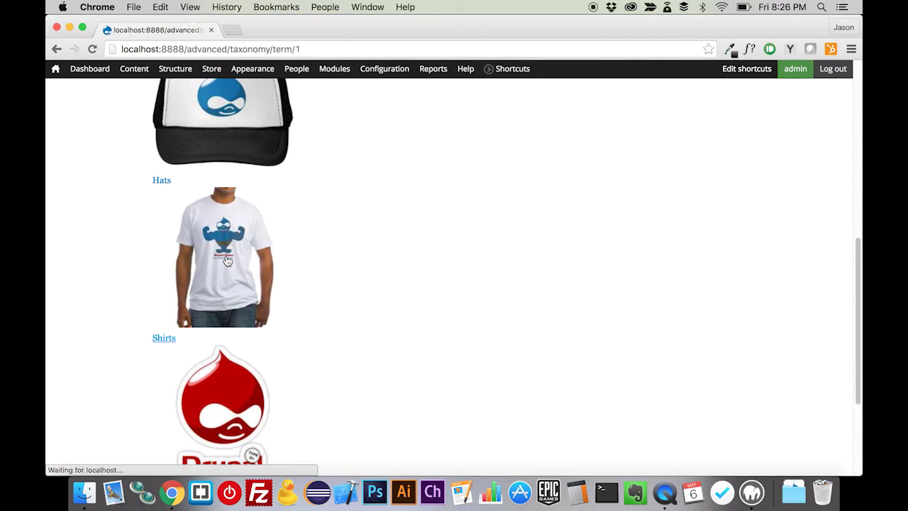
{"action": "scroll", "coordinate": [301, 331], "scroll_direction": "down", "scroll_amount": 10}
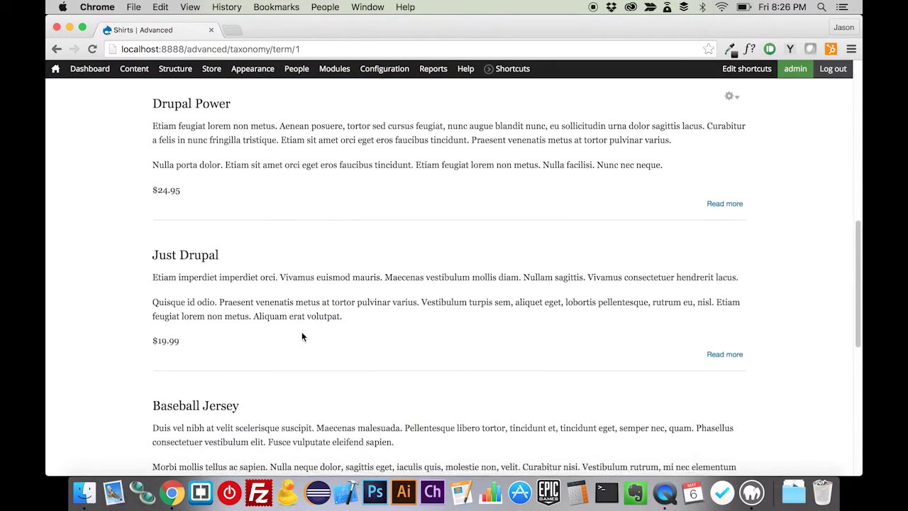
{"action": "scroll", "coordinate": [302, 336], "scroll_direction": "down", "scroll_amount": 5}
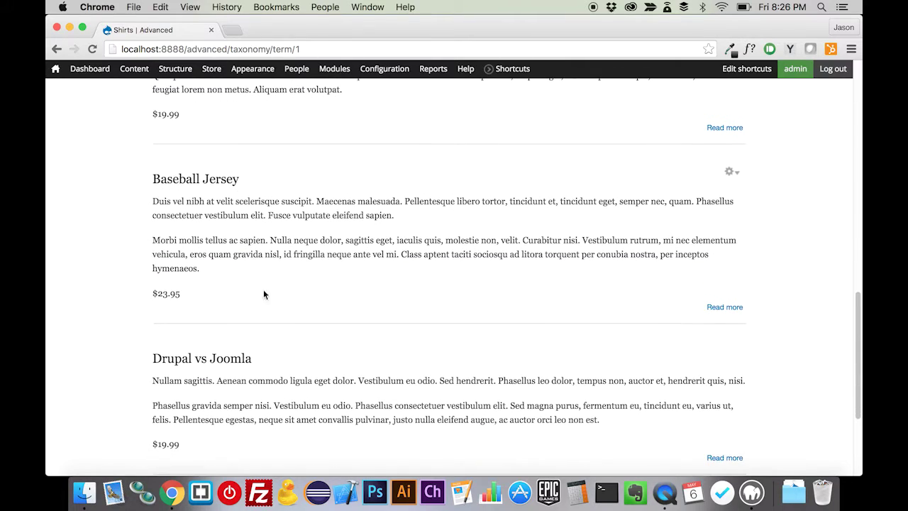
{"action": "left_click", "coordinate": [206, 182]}
{"action": "scroll", "coordinate": [206, 186], "scroll_direction": "down", "scroll_amount": 6}
{"action": "scroll", "coordinate": [205, 186], "scroll_direction": "up", "scroll_amount": 4}
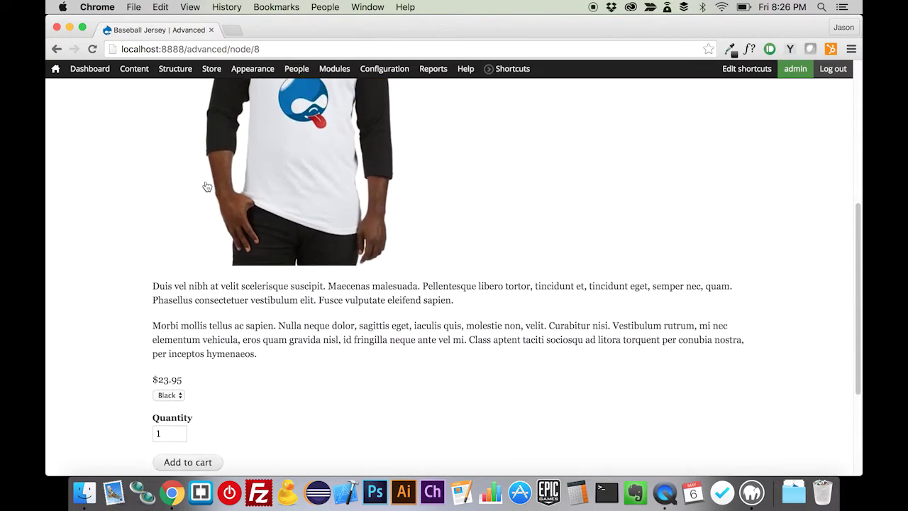
{"action": "scroll", "coordinate": [205, 186], "scroll_direction": "up", "scroll_amount": 4}
{"action": "scroll", "coordinate": [205, 187], "scroll_direction": "left", "scroll_amount": 5}
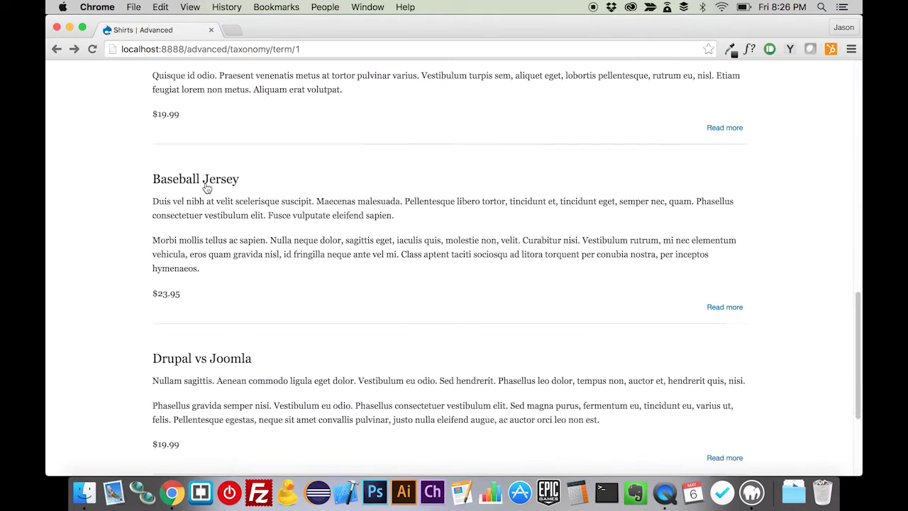
{"action": "scroll", "coordinate": [262, 190], "scroll_direction": "up", "scroll_amount": 10}
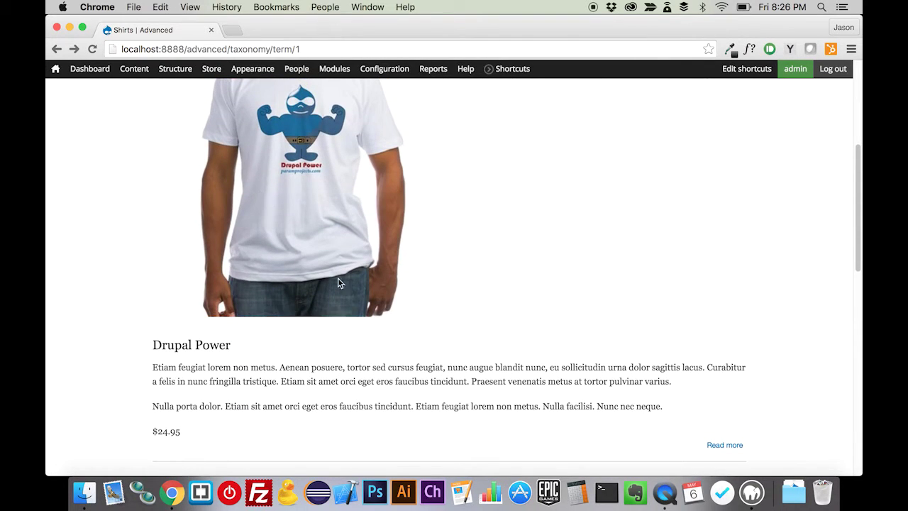
{"action": "scroll", "coordinate": [316, 243], "scroll_direction": "up", "scroll_amount": 5}
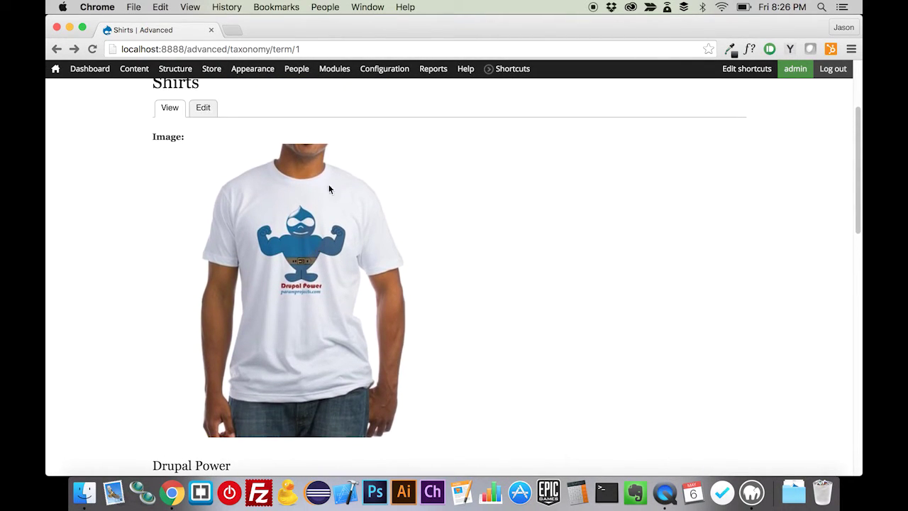
{"action": "mouse_move", "coordinate": [170, 70]}
{"action": "mouse_move", "coordinate": [187, 129]}
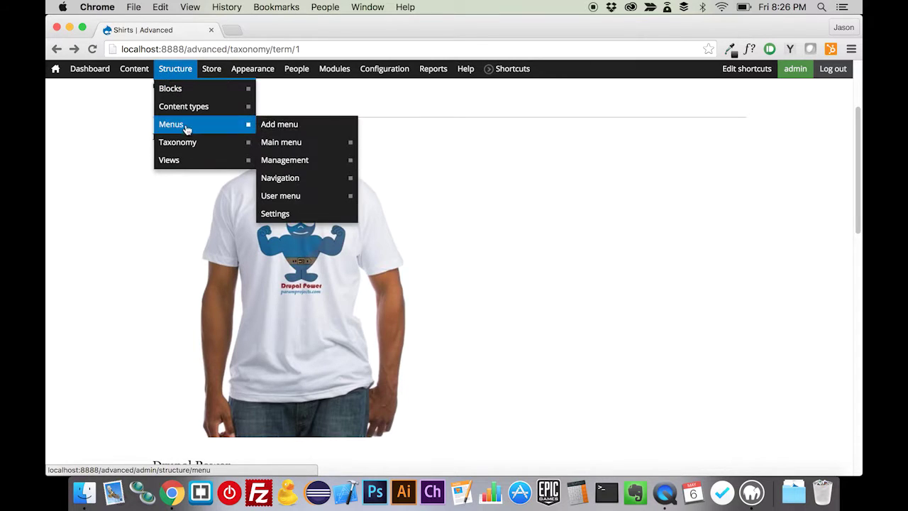
{"action": "scroll", "coordinate": [100, 182], "scroll_direction": "down", "scroll_amount": 12}
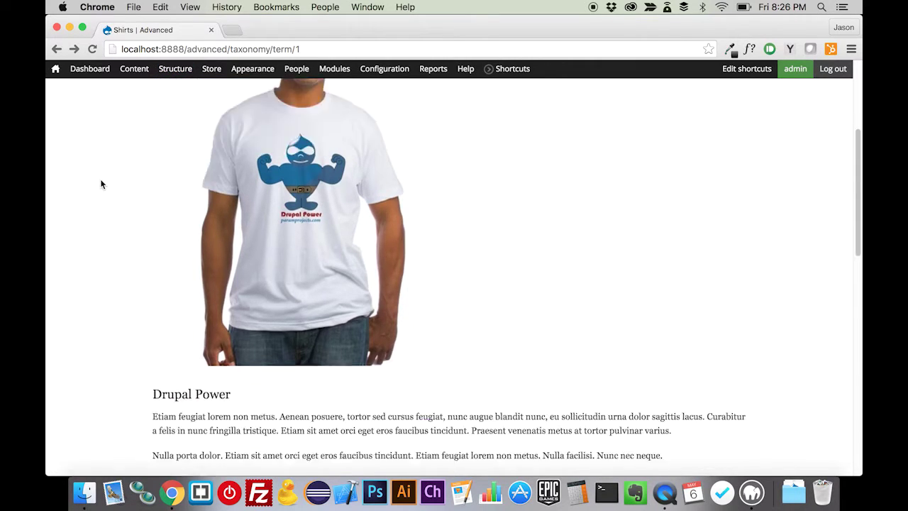
{"action": "scroll", "coordinate": [100, 184], "scroll_direction": "down", "scroll_amount": 5}
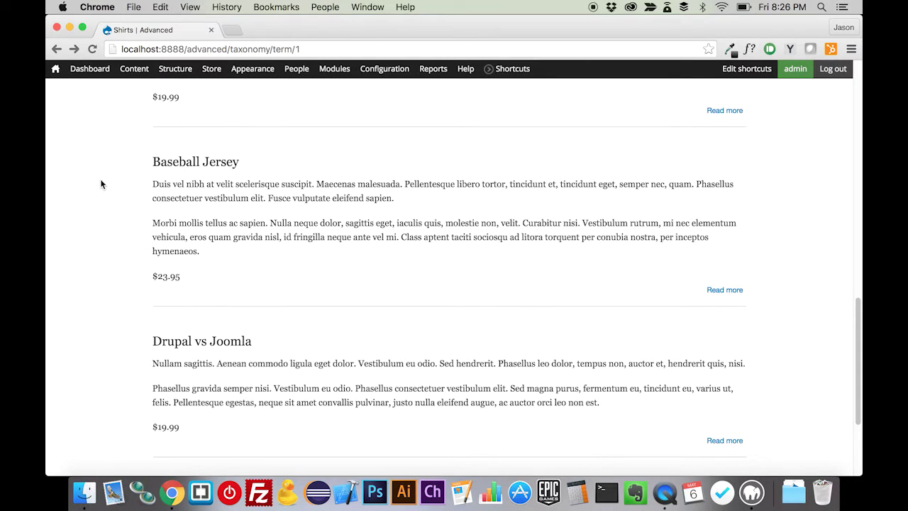
{"action": "scroll", "coordinate": [100, 184], "scroll_direction": "up", "scroll_amount": 15}
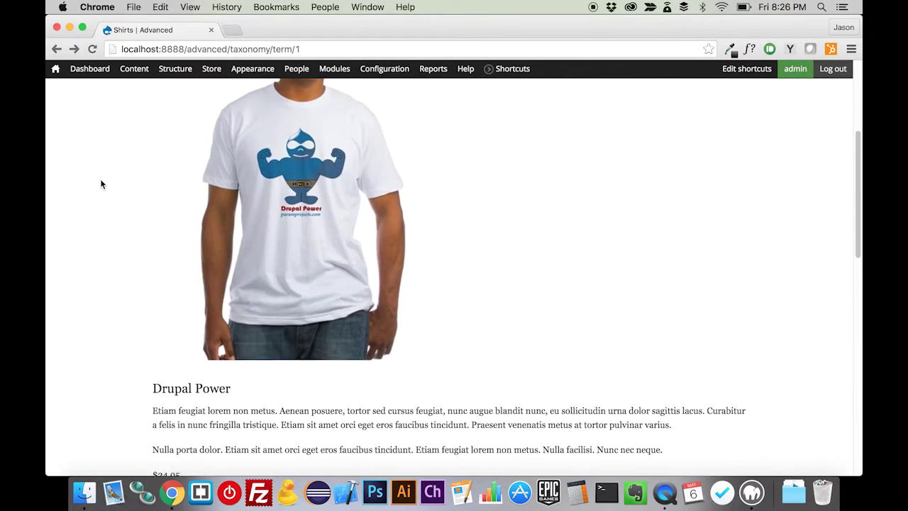
{"action": "scroll", "coordinate": [101, 184], "scroll_direction": "down", "scroll_amount": 7}
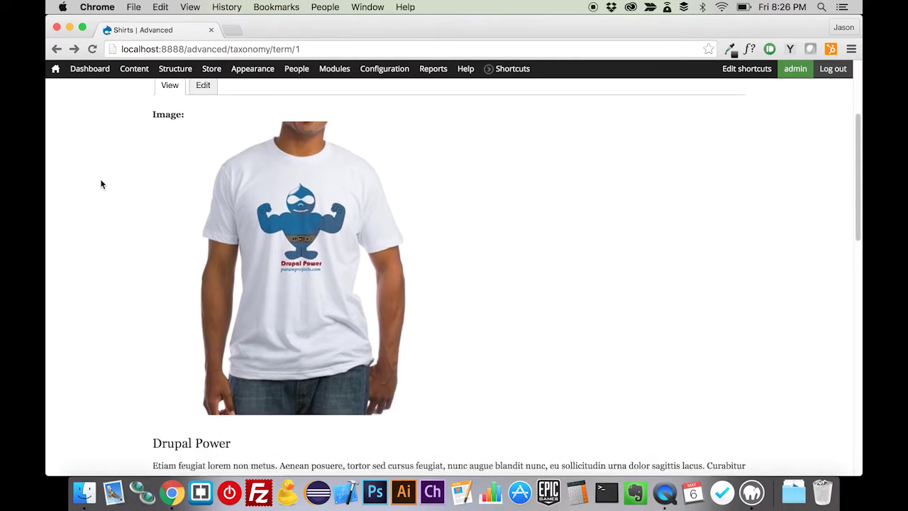
{"action": "scroll", "coordinate": [100, 185], "scroll_direction": "left", "scroll_amount": 5}
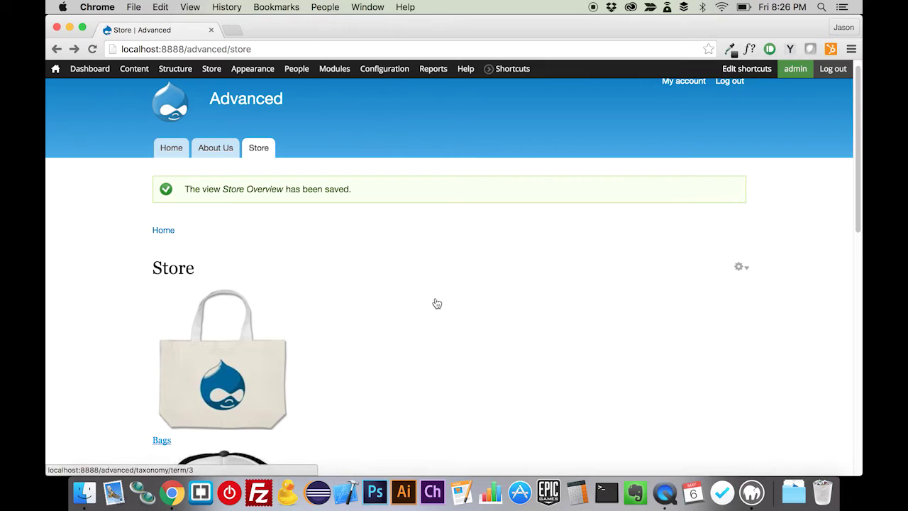
{"action": "scroll", "coordinate": [435, 303], "scroll_direction": "down", "scroll_amount": 5}
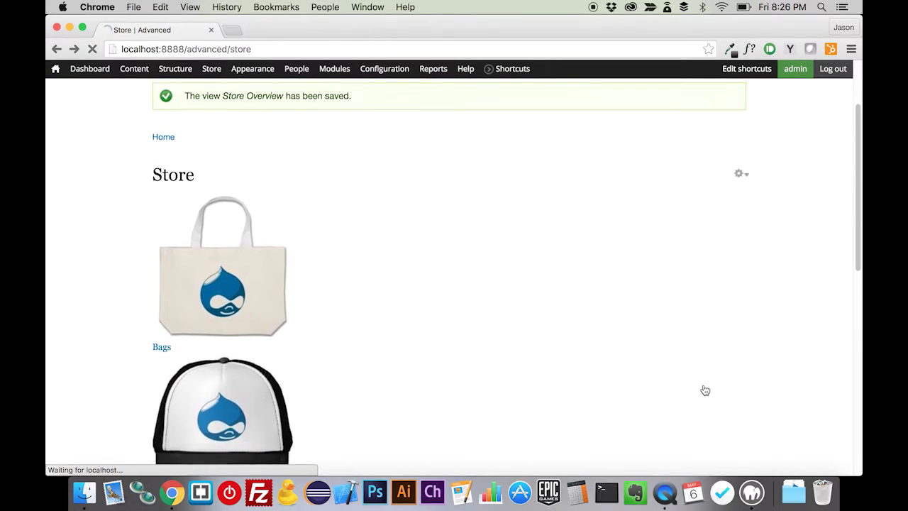
{"action": "scroll", "coordinate": [745, 236], "scroll_direction": "left", "scroll_amount": 3}
{"action": "scroll", "coordinate": [745, 236], "scroll_direction": "left", "scroll_amount": 2}
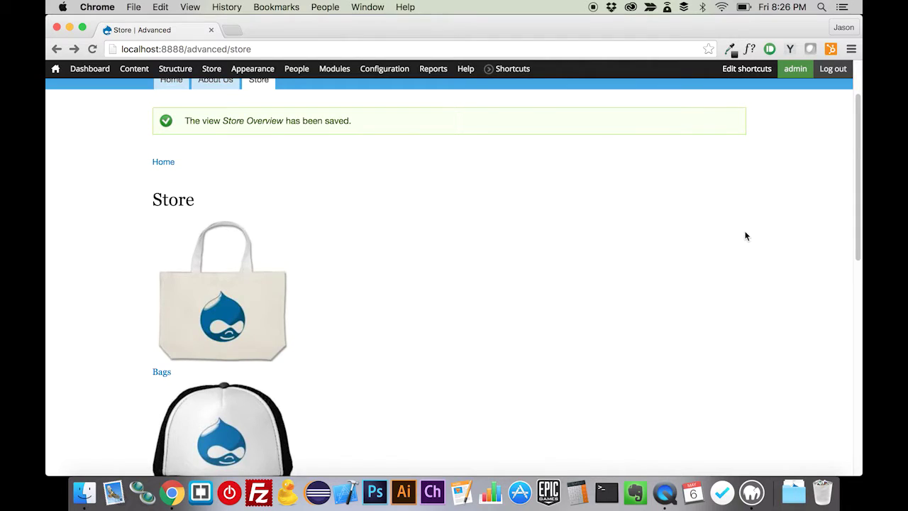
Step: Change the Store Overview format from Unformatted list to a 2-column Grid and save
{"action": "left_click", "coordinate": [741, 200]}
{"action": "left_click", "coordinate": [739, 211]}
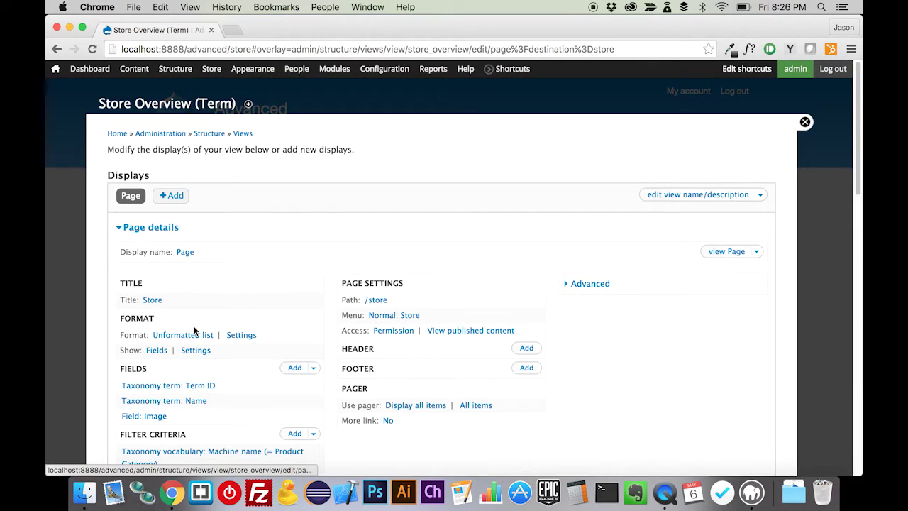
{"action": "left_click", "coordinate": [189, 336]}
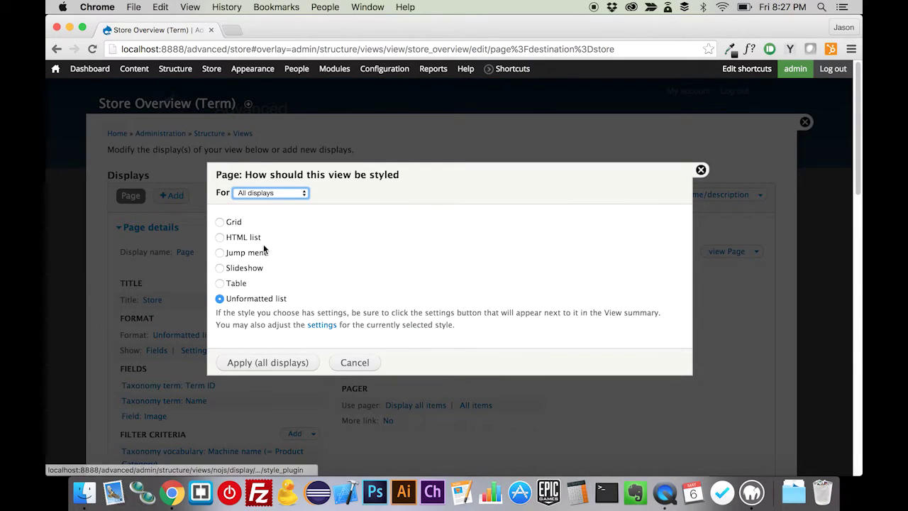
{"action": "left_click", "coordinate": [238, 225]}
{"action": "left_click", "coordinate": [275, 363]}
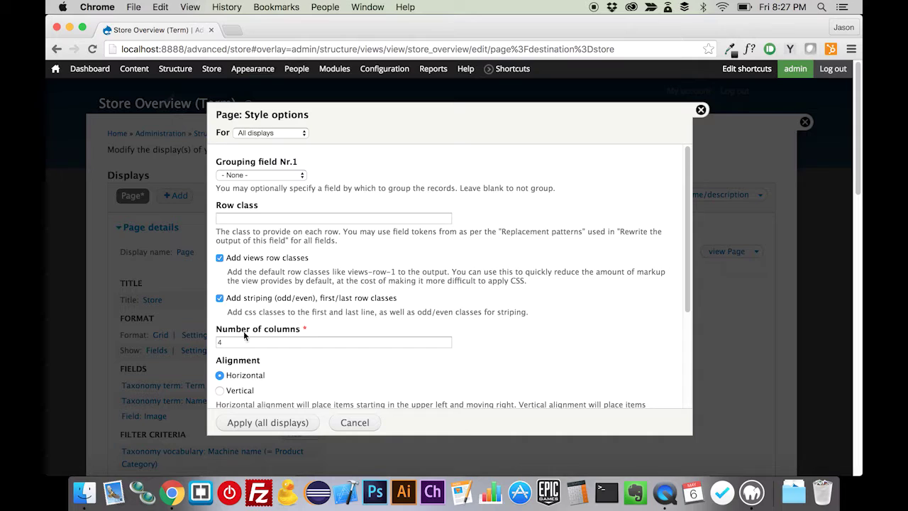
{"action": "left_click", "coordinate": [246, 346]}
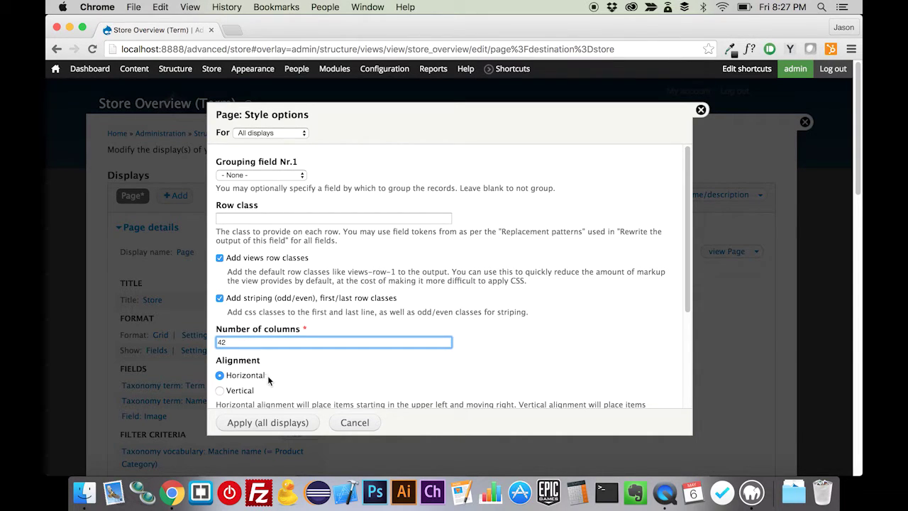
{"action": "type", "text": "2"}
{"action": "key", "text": "BackSpace"}
{"action": "key", "text": "BackSpace"}
{"action": "left_click", "coordinate": [252, 424]}
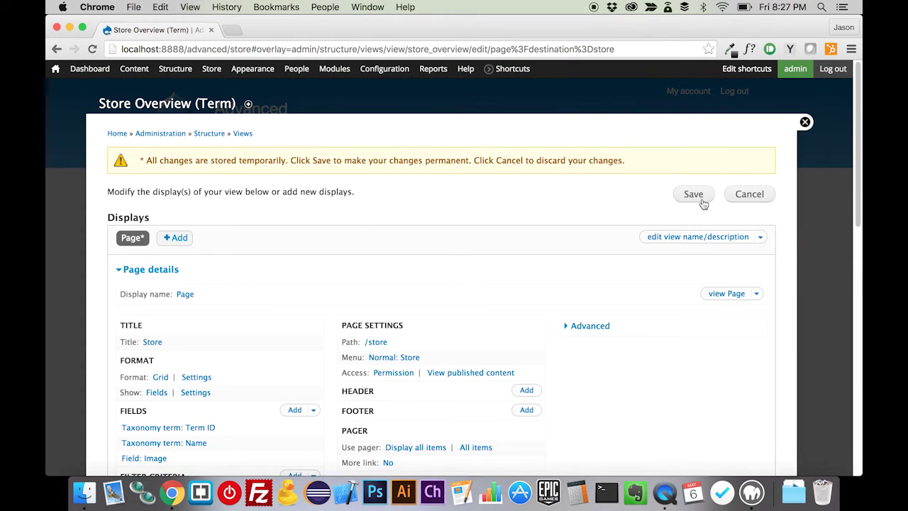
{"action": "left_click", "coordinate": [702, 202]}
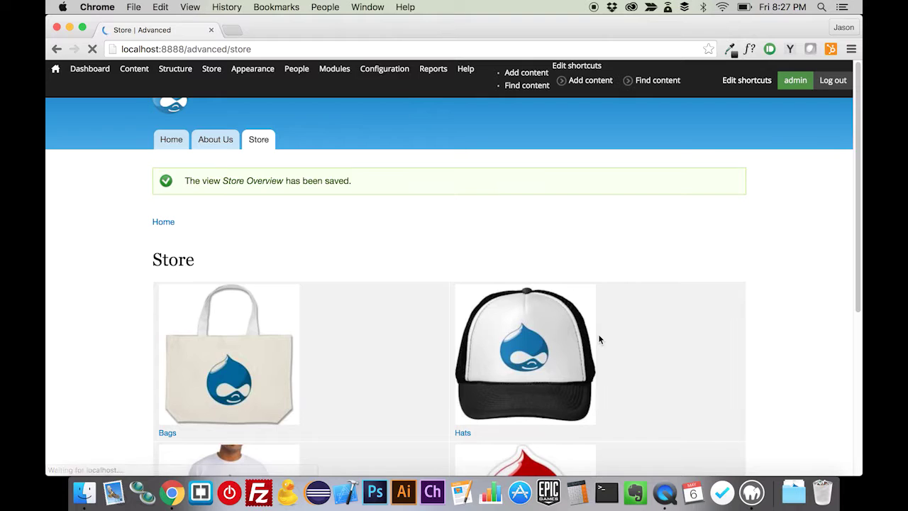
Step: Reload the Store page and open the Shirts category from the two-column grid
{"action": "scroll", "coordinate": [598, 339], "scroll_direction": "down", "scroll_amount": 5}
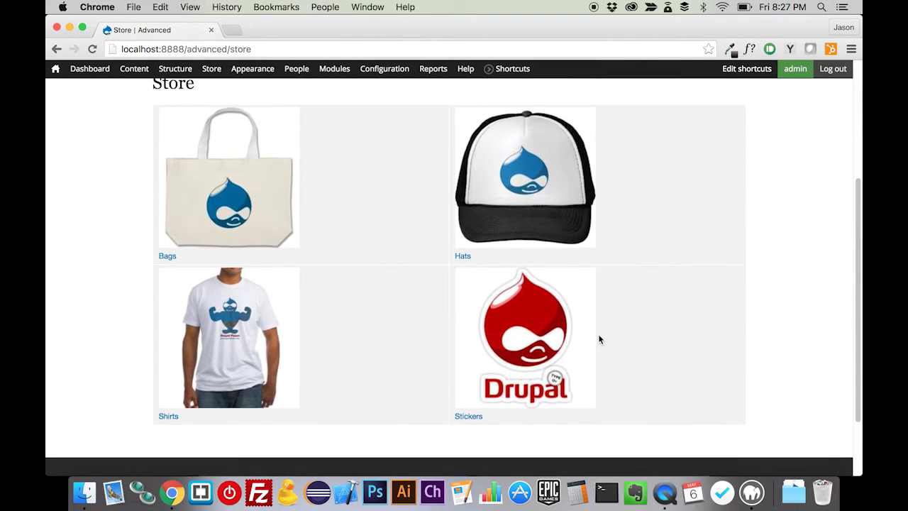
{"action": "scroll", "coordinate": [598, 339], "scroll_direction": "up", "scroll_amount": 1}
{"action": "scroll", "coordinate": [598, 338], "scroll_direction": "down", "scroll_amount": 2}
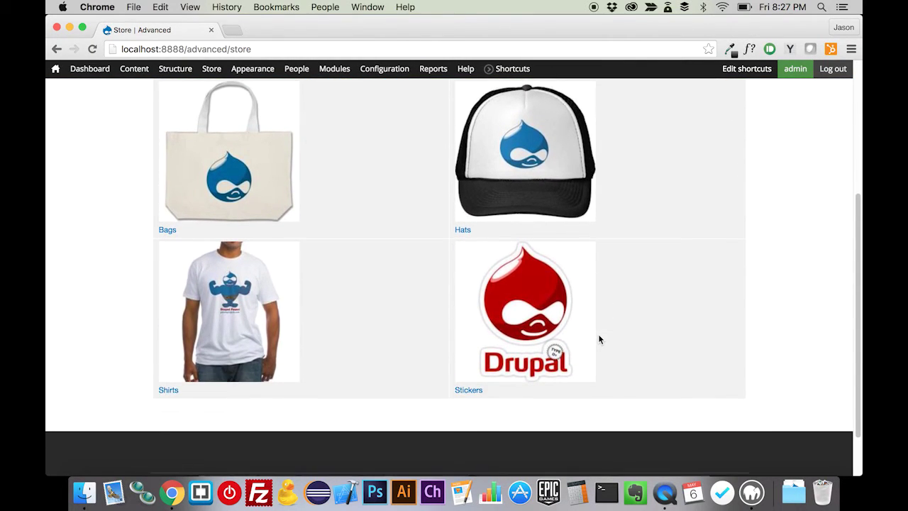
{"action": "scroll", "coordinate": [598, 339], "scroll_direction": "up", "scroll_amount": 5}
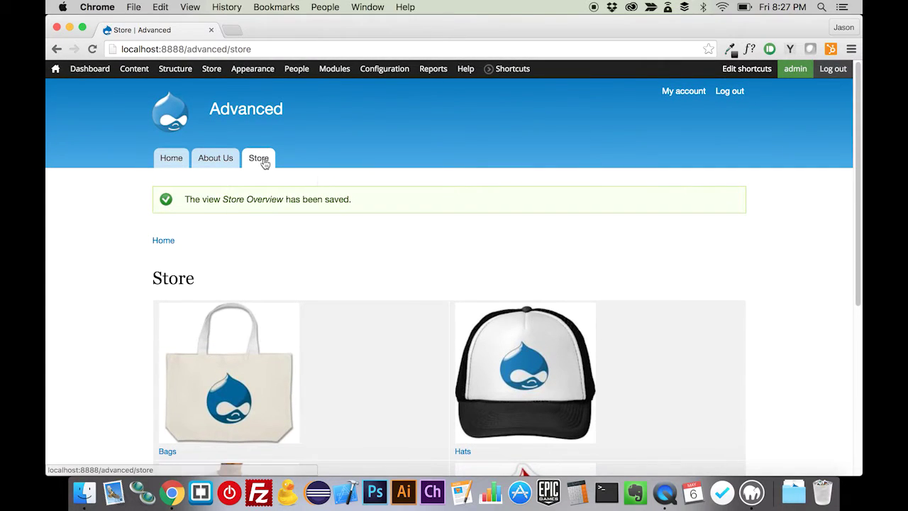
{"action": "left_click", "coordinate": [260, 158]}
{"action": "scroll", "coordinate": [308, 259], "scroll_direction": "down", "scroll_amount": 4}
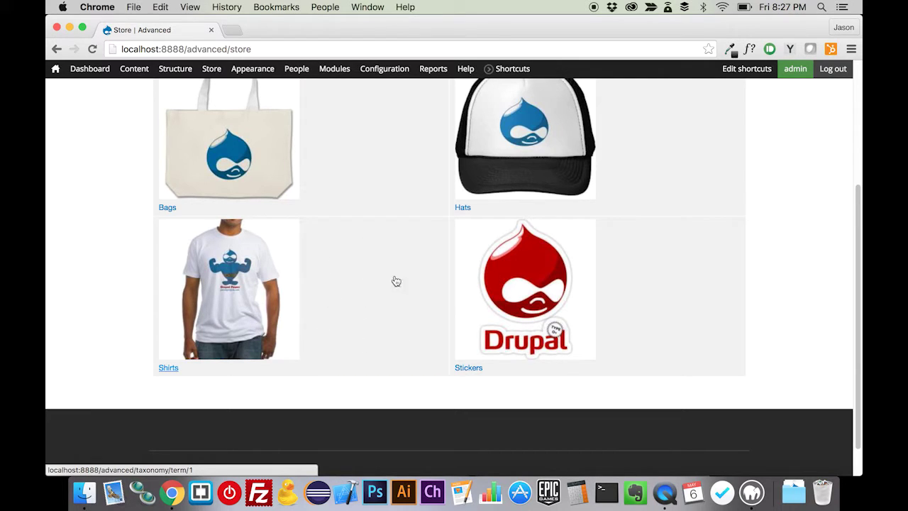
{"action": "scroll", "coordinate": [289, 342], "scroll_direction": "down", "scroll_amount": 6}
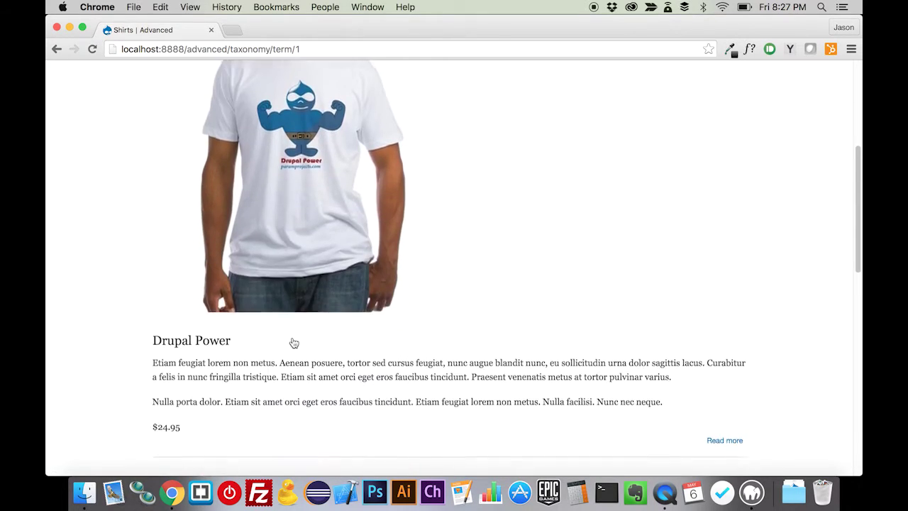
{"action": "scroll", "coordinate": [292, 343], "scroll_direction": "down", "scroll_amount": 2}
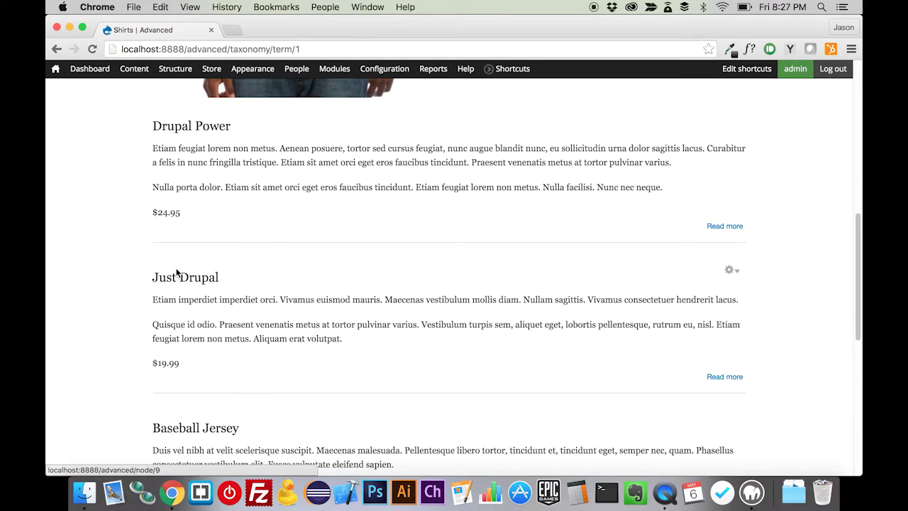
Step: Open the Just Drupal product page, then return to the Store page
{"action": "left_click", "coordinate": [175, 281]}
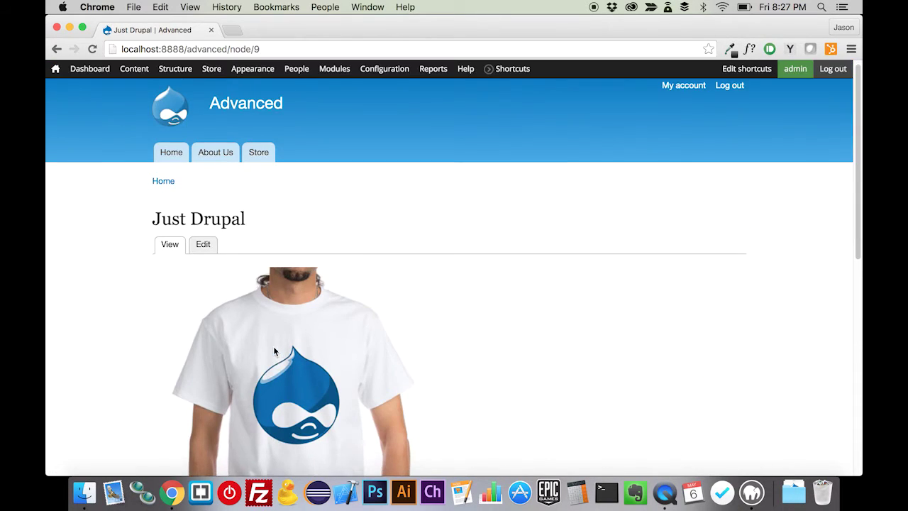
{"action": "scroll", "coordinate": [274, 351], "scroll_direction": "down", "scroll_amount": 10}
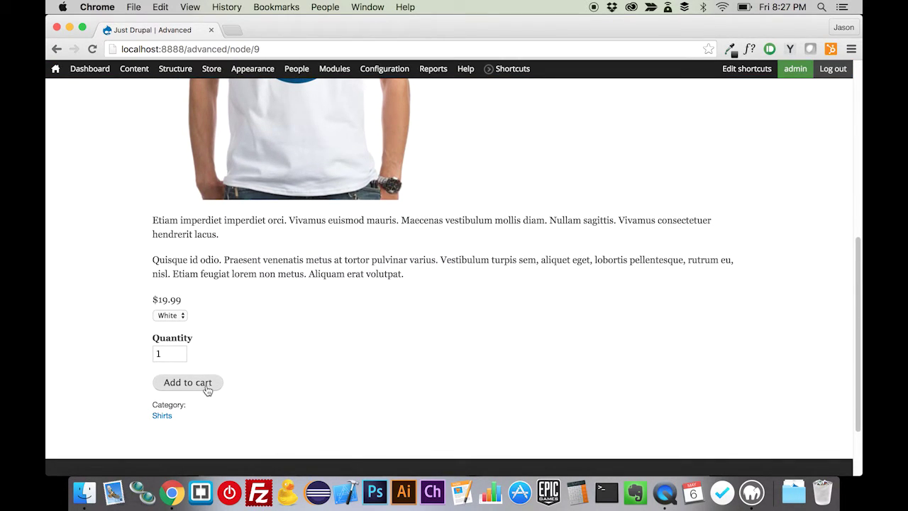
{"action": "scroll", "coordinate": [460, 424], "scroll_direction": "up", "scroll_amount": 1}
{"action": "scroll", "coordinate": [460, 424], "scroll_direction": "up", "scroll_amount": 10}
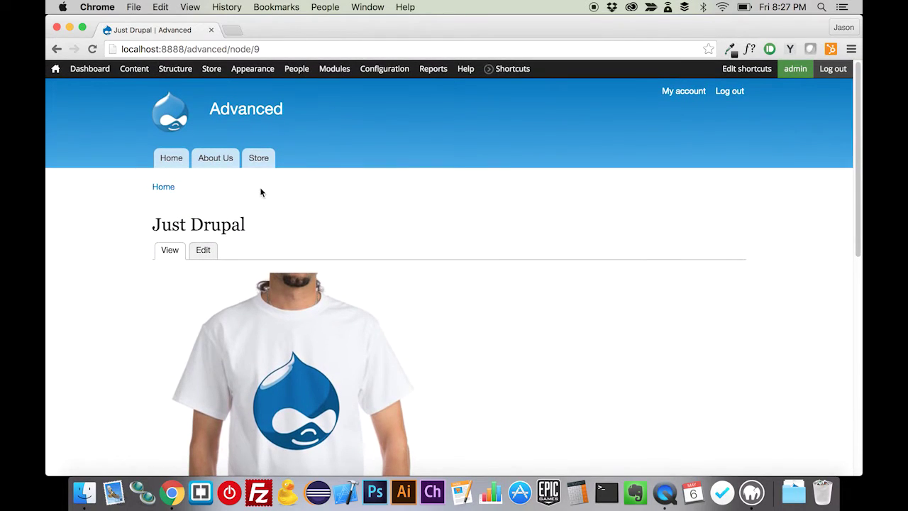
{"action": "left_click", "coordinate": [266, 163]}
{"action": "scroll", "coordinate": [306, 294], "scroll_direction": "down", "scroll_amount": 4}
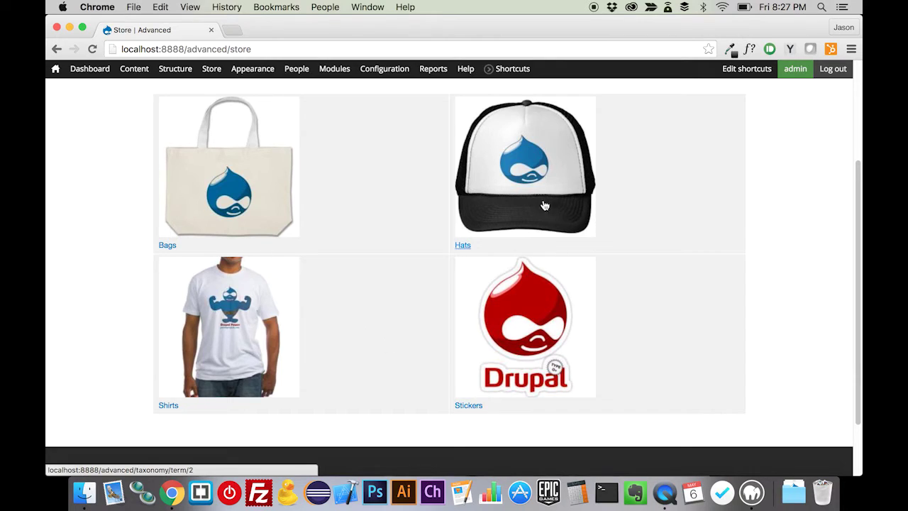
{"action": "scroll", "coordinate": [496, 291], "scroll_direction": "up", "scroll_amount": 3}
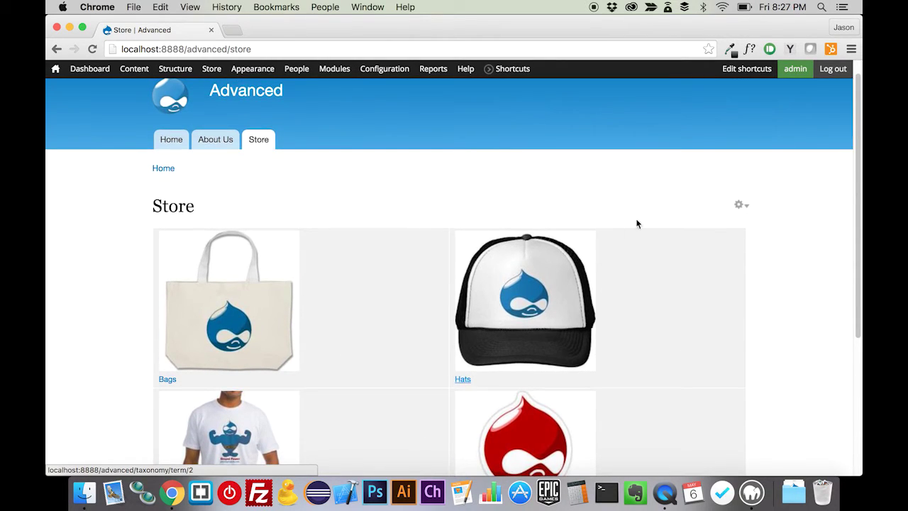
Step: Add a Taxonomy term: Weight sort criterion to the Store Overview view
{"action": "left_click", "coordinate": [740, 205]}
{"action": "left_click", "coordinate": [726, 217]}
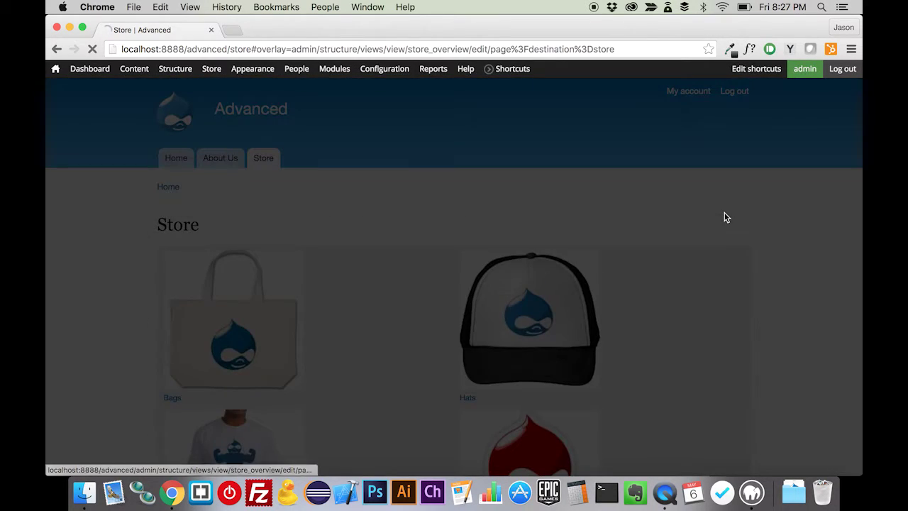
{"action": "scroll", "coordinate": [85, 402], "scroll_direction": "down", "scroll_amount": 4}
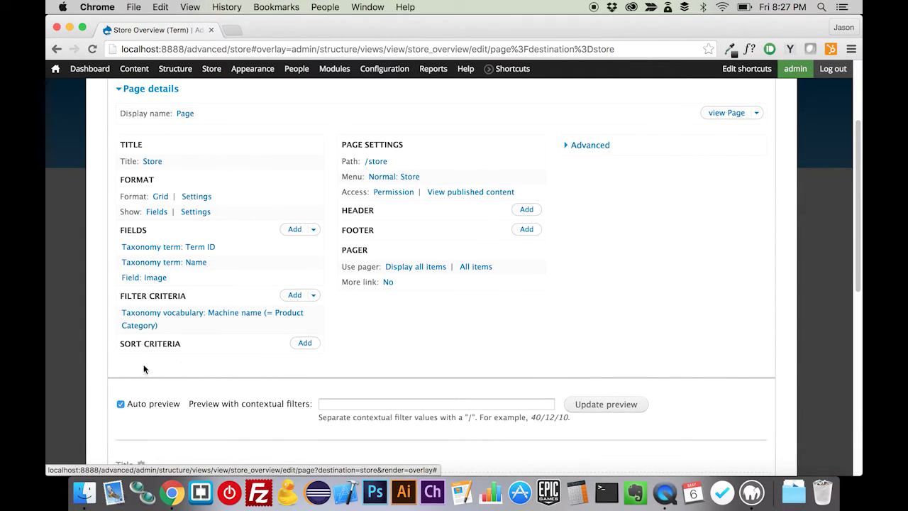
{"action": "left_click", "coordinate": [304, 342]}
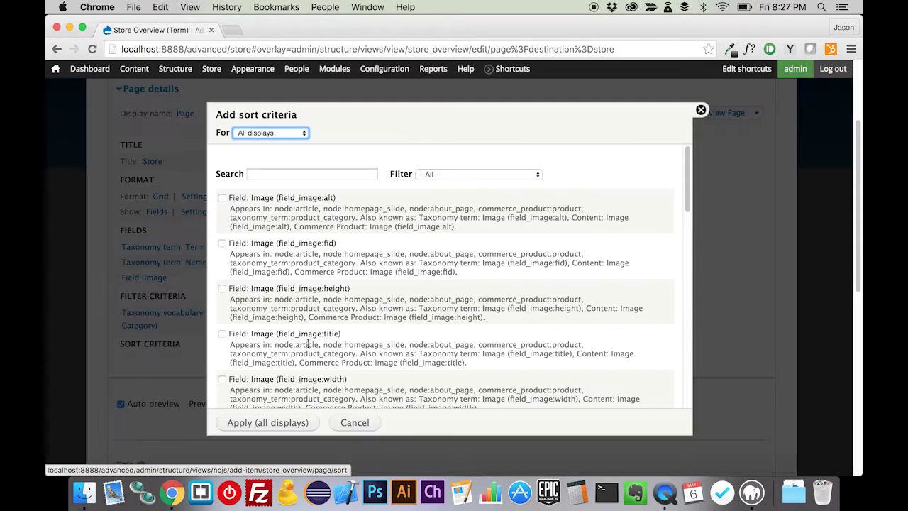
{"action": "left_click", "coordinate": [305, 174]}
{"action": "type", "text": "we"}
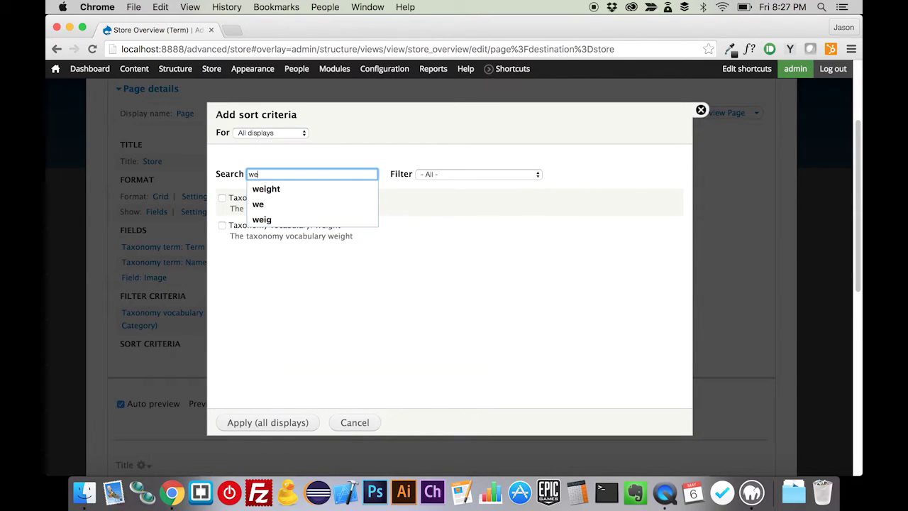
{"action": "left_click", "coordinate": [422, 311]}
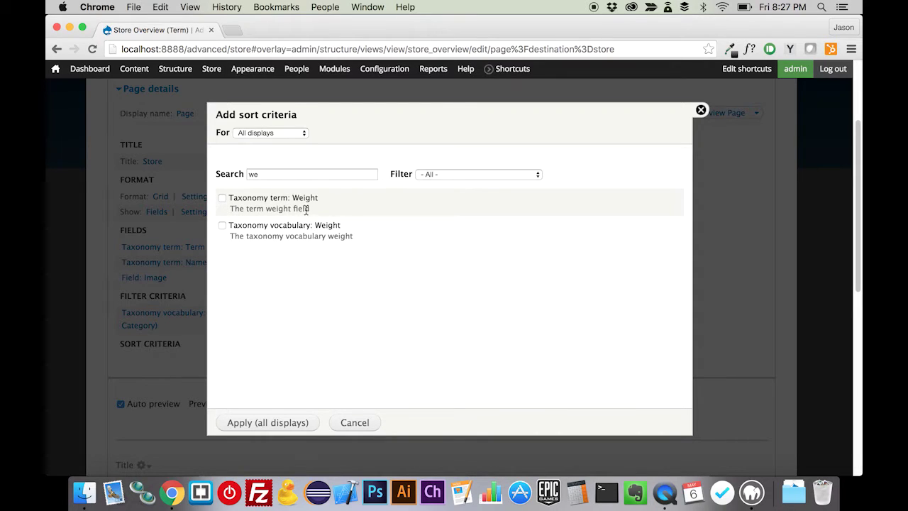
{"action": "left_click", "coordinate": [280, 203]}
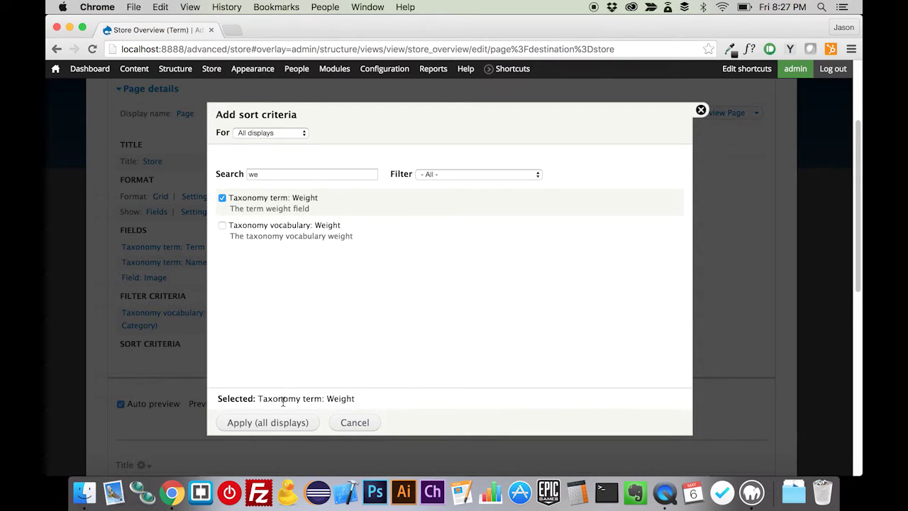
{"action": "left_click", "coordinate": [284, 423]}
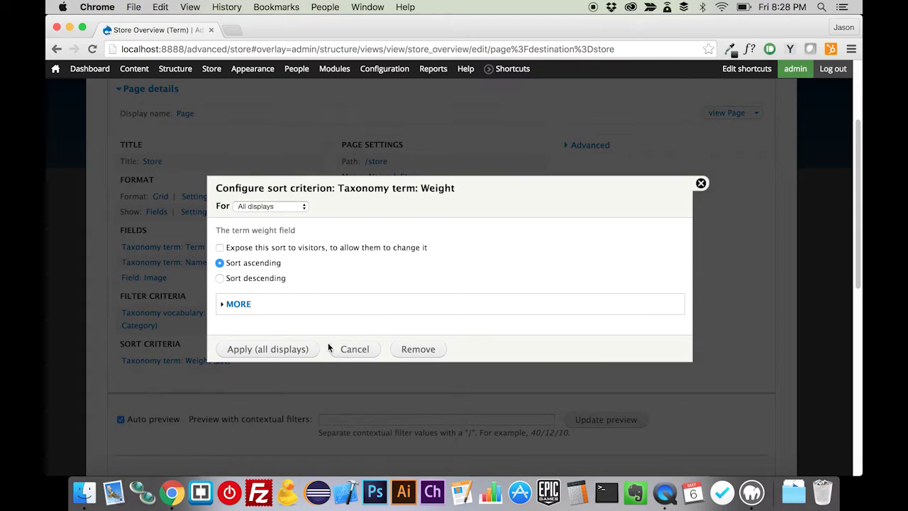
Step: Keep the weight sort ascending and save the view
{"action": "scroll", "coordinate": [402, 429], "scroll_direction": "down", "scroll_amount": 5}
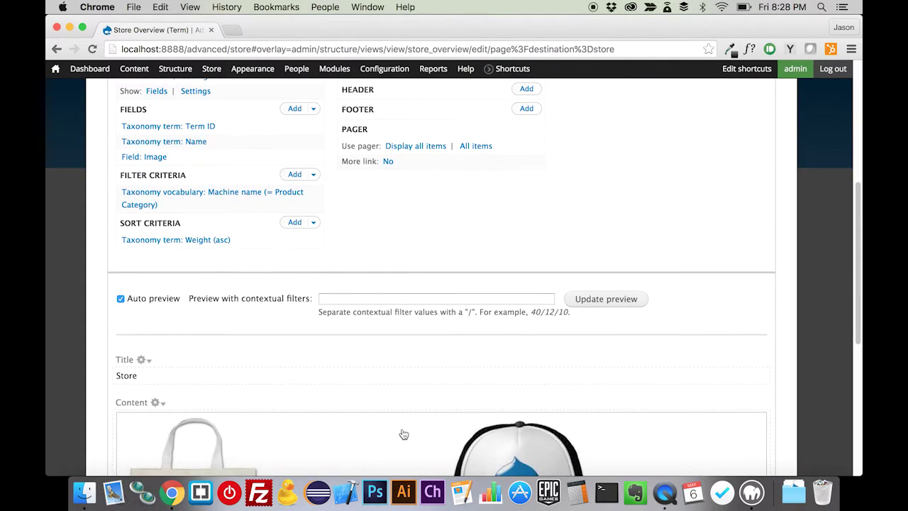
{"action": "scroll", "coordinate": [403, 432], "scroll_direction": "down", "scroll_amount": 2}
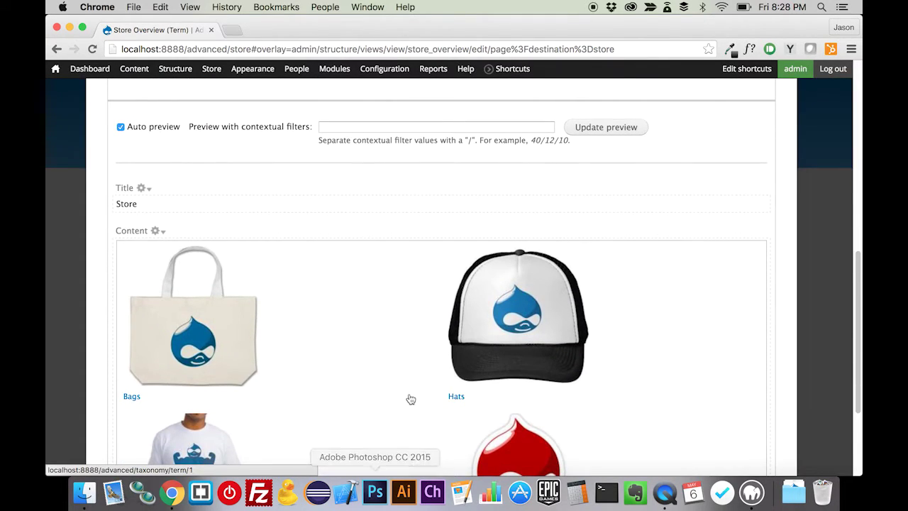
{"action": "scroll", "coordinate": [407, 399], "scroll_direction": "up", "scroll_amount": 5}
{"action": "scroll", "coordinate": [684, 156], "scroll_direction": "up", "scroll_amount": 3}
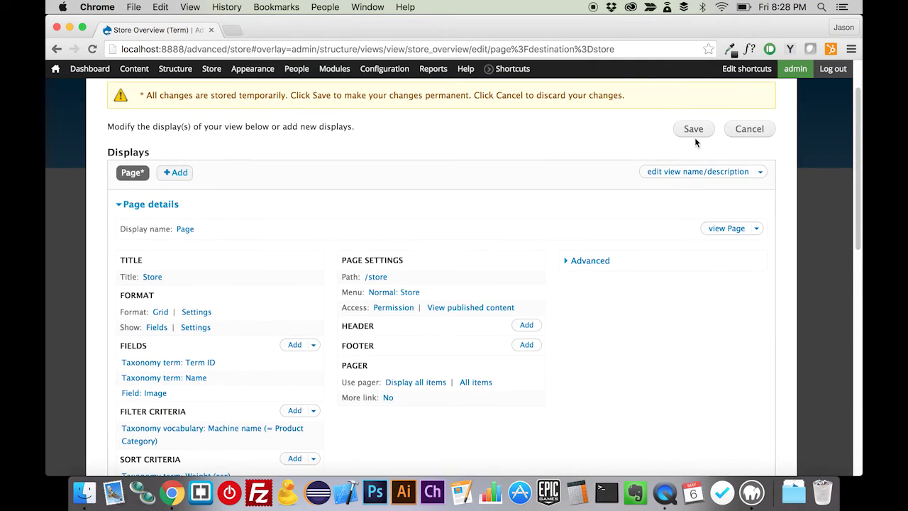
{"action": "left_click", "coordinate": [694, 137]}
Step: In the Product Category term list, move Shirts to the top and Hats above Bags, then save
{"action": "mouse_move", "coordinate": [175, 68]}
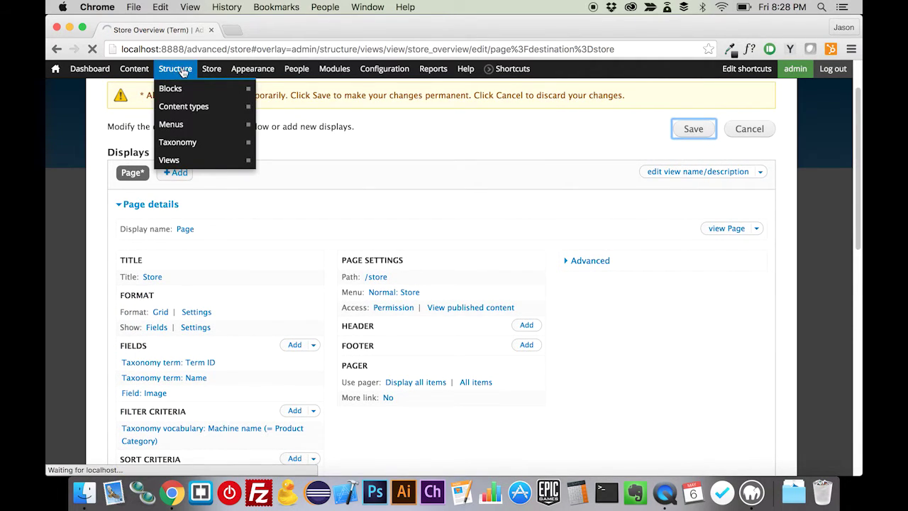
{"action": "mouse_move", "coordinate": [181, 145]}
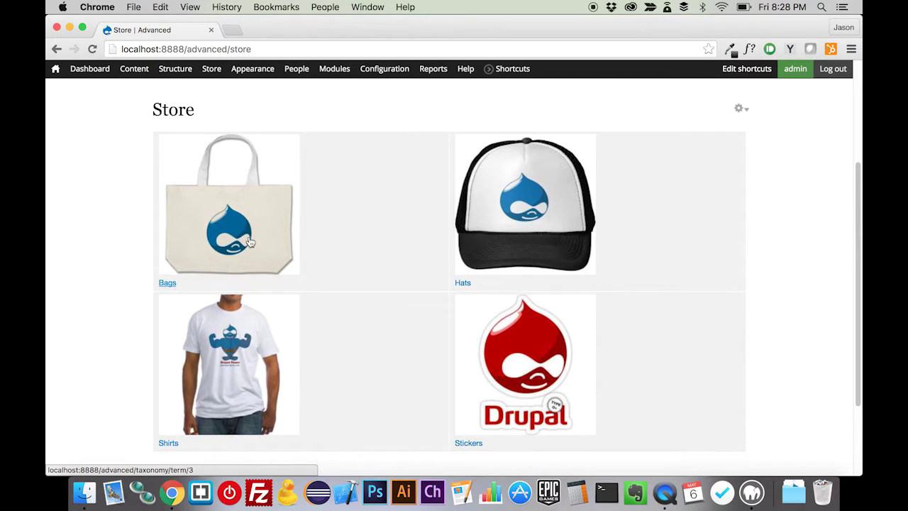
{"action": "scroll", "coordinate": [237, 237], "scroll_direction": "up", "scroll_amount": 5}
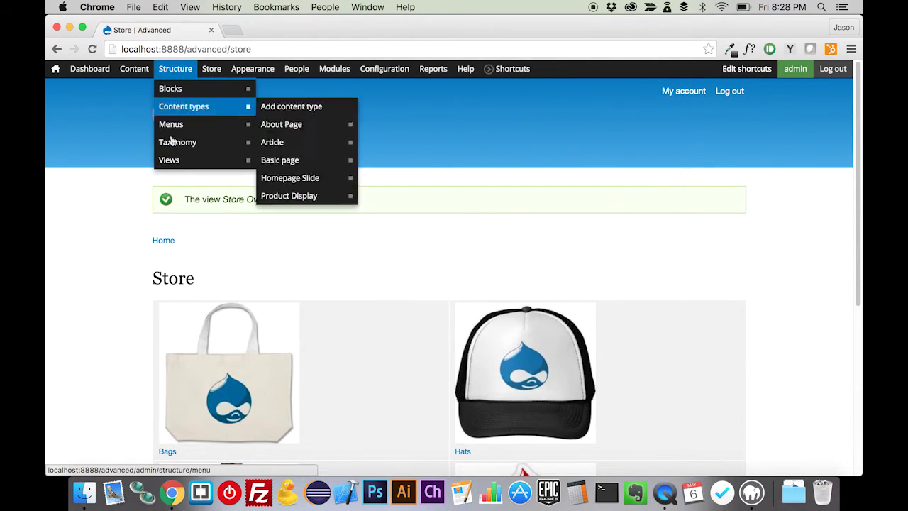
{"action": "mouse_move", "coordinate": [212, 125]}
{"action": "mouse_move", "coordinate": [220, 144]}
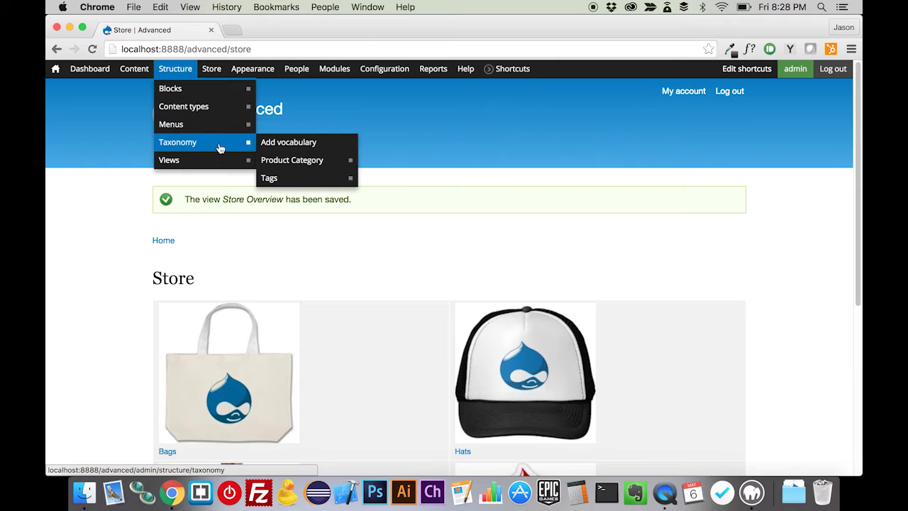
{"action": "left_click", "coordinate": [291, 160]}
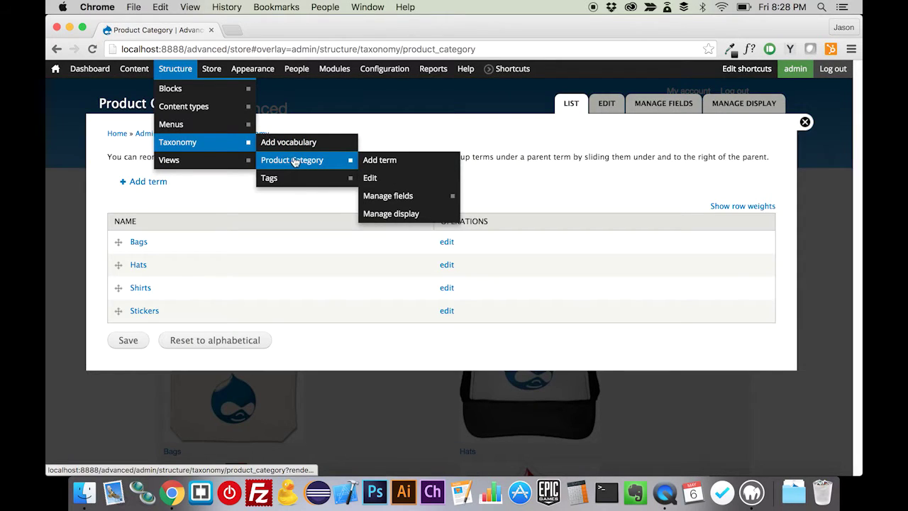
{"action": "left_click_drag", "start_coordinate": [117, 287], "coordinate": [118, 245]}
{"action": "left_click_drag", "start_coordinate": [122, 325], "coordinate": [120, 304]}
{"action": "left_click", "coordinate": [131, 381]}
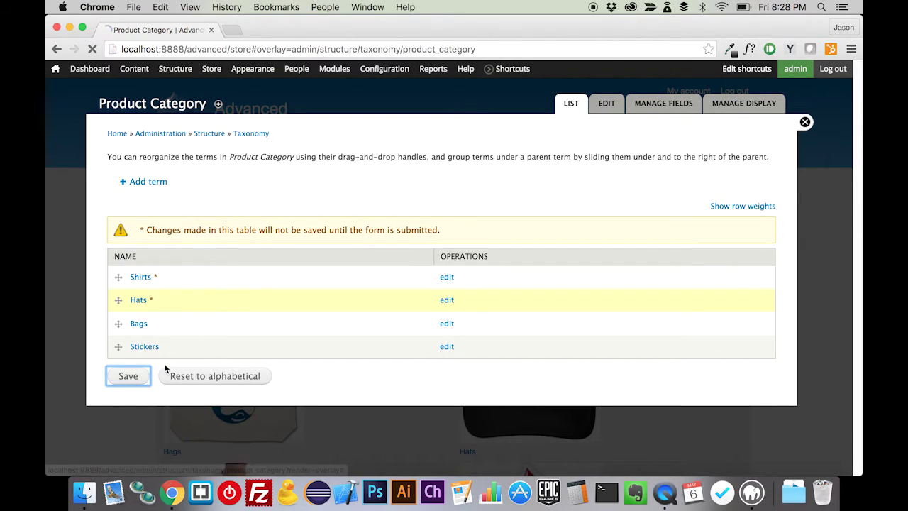
Step: Close the taxonomy overlay and check the Store grid reads Shirts, Hats, Bags, Stickers
{"action": "left_click", "coordinate": [805, 123]}
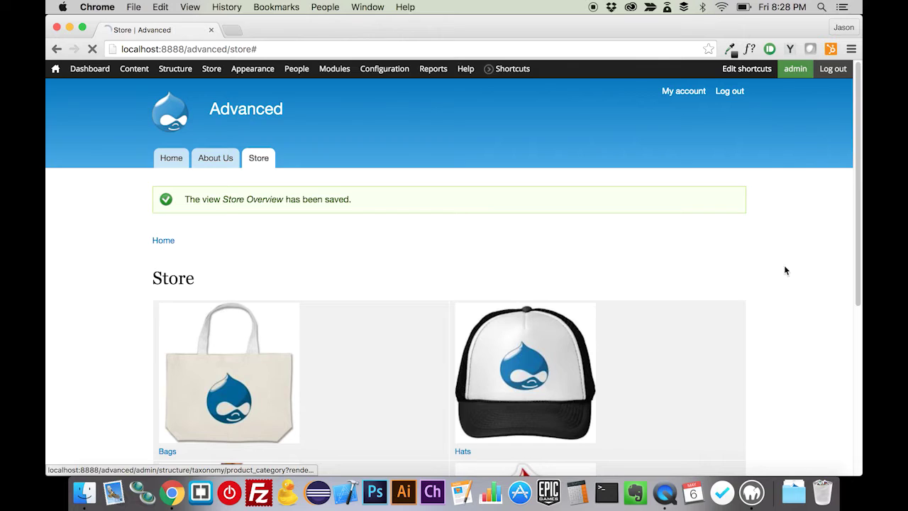
{"action": "scroll", "coordinate": [787, 287], "scroll_direction": "down", "scroll_amount": 5}
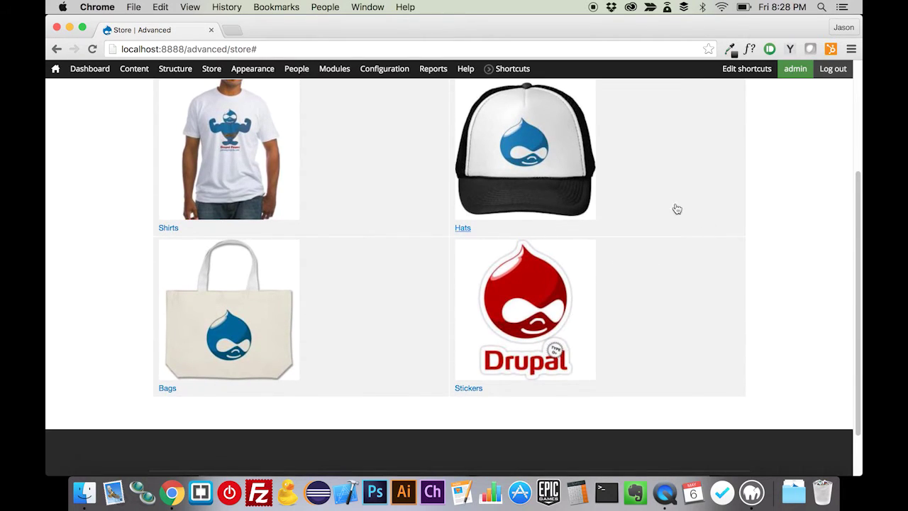
{"action": "scroll", "coordinate": [414, 316], "scroll_direction": "up", "scroll_amount": 2}
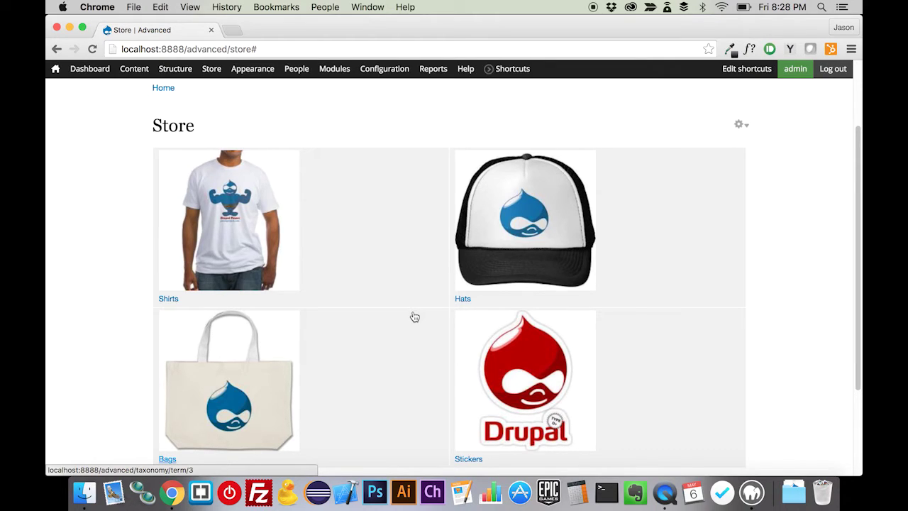
{"action": "scroll", "coordinate": [385, 249], "scroll_direction": "up", "scroll_amount": 3}
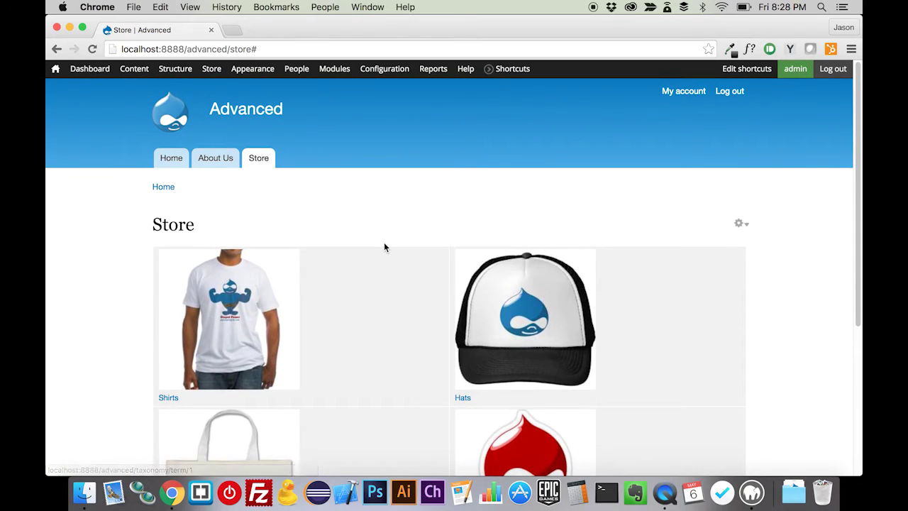
Step: Open the Shirts category and then the Drupal vs Joomla product page
{"action": "left_click", "coordinate": [274, 273]}
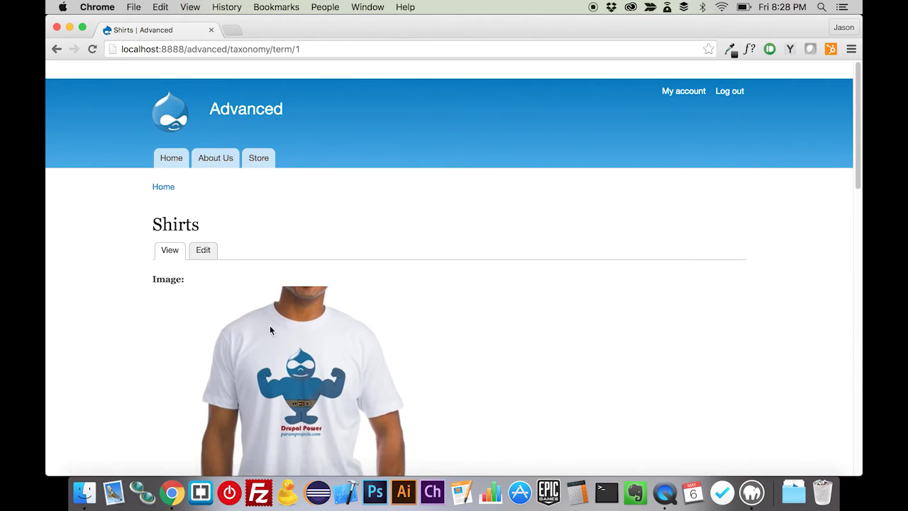
{"action": "scroll", "coordinate": [269, 325], "scroll_direction": "down", "scroll_amount": 10}
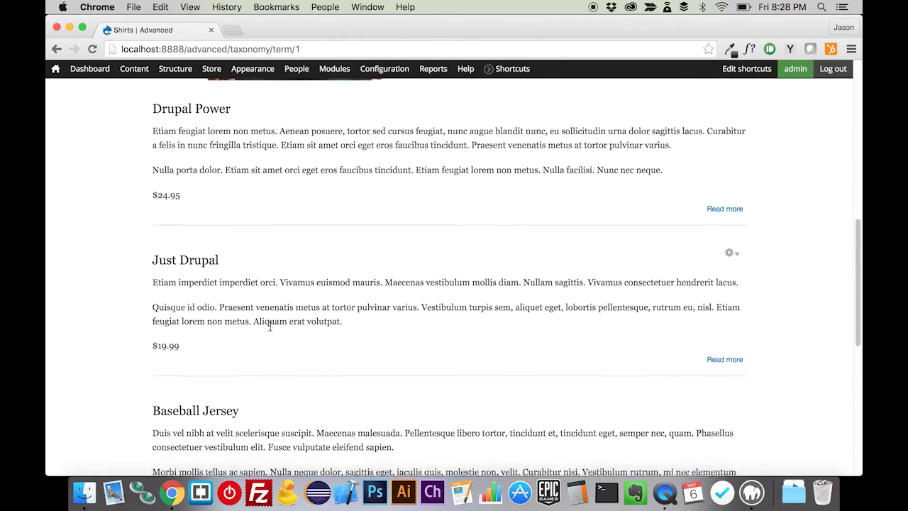
{"action": "scroll", "coordinate": [269, 325], "scroll_direction": "down", "scroll_amount": 6}
{"action": "left_click", "coordinate": [219, 356]}
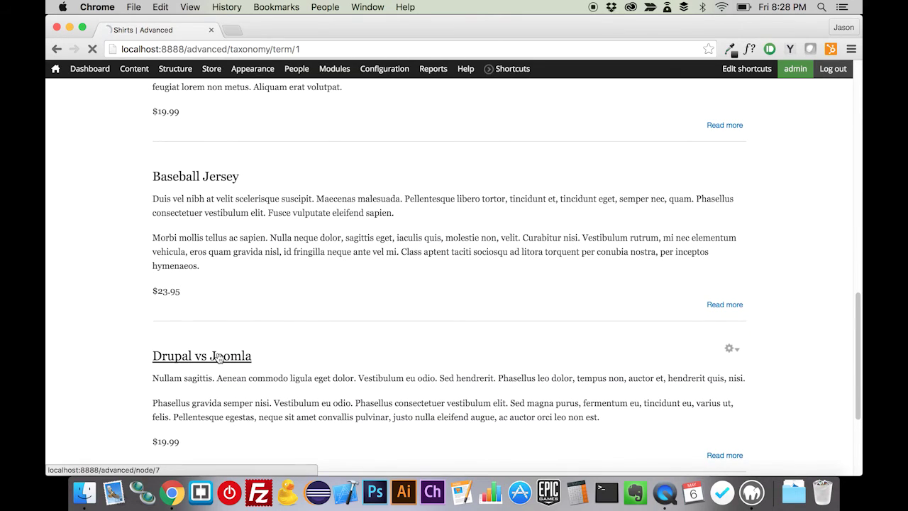
{"action": "scroll", "coordinate": [373, 359], "scroll_direction": "down", "scroll_amount": 10}
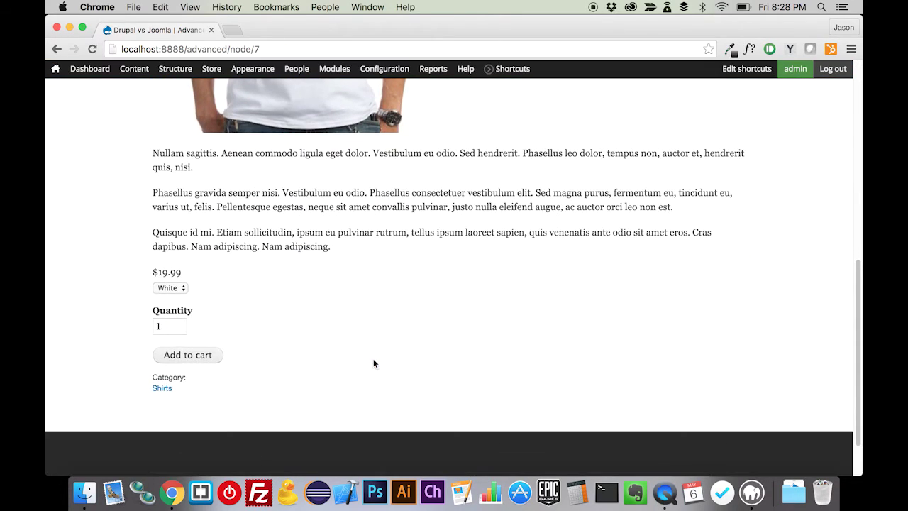
{"action": "scroll", "coordinate": [373, 364], "scroll_direction": "up", "scroll_amount": 3}
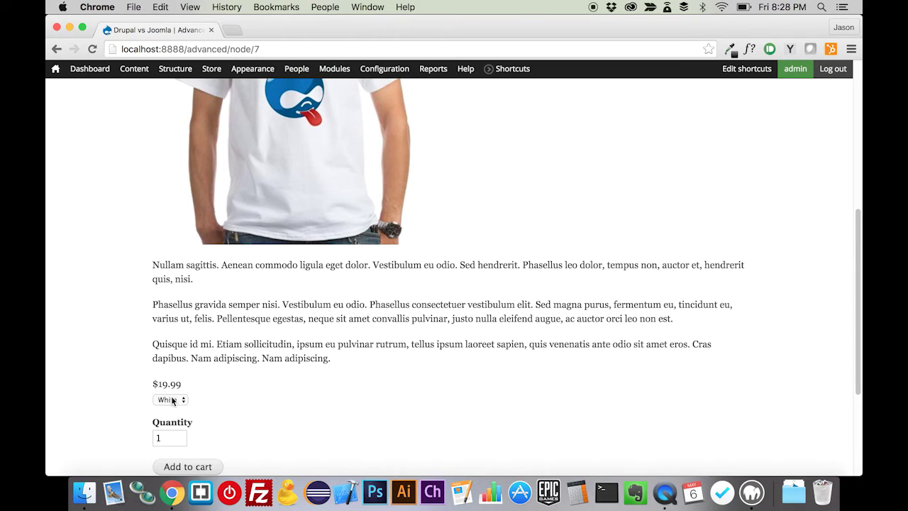
Step: Preview the shirt in Green, then set the colour back to White
{"action": "left_click", "coordinate": [170, 400]}
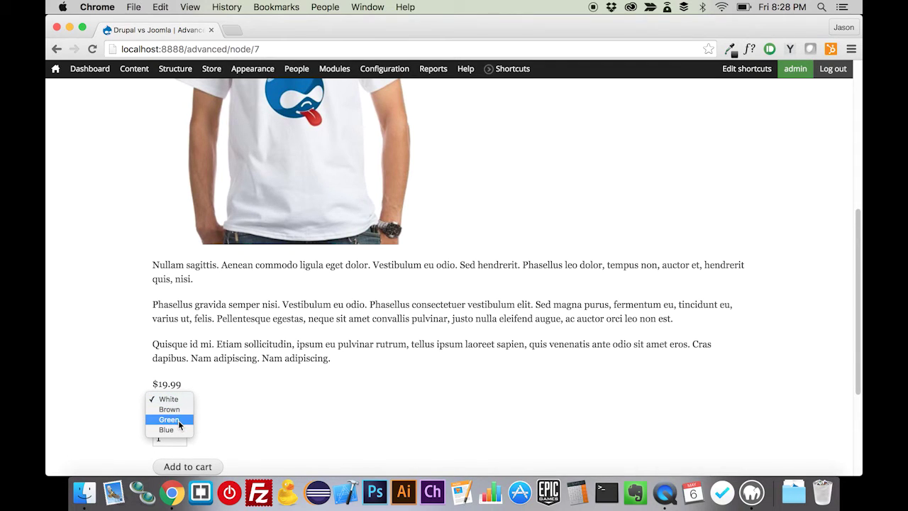
{"action": "left_click", "coordinate": [178, 421]}
{"action": "scroll", "coordinate": [486, 339], "scroll_direction": "up", "scroll_amount": 1}
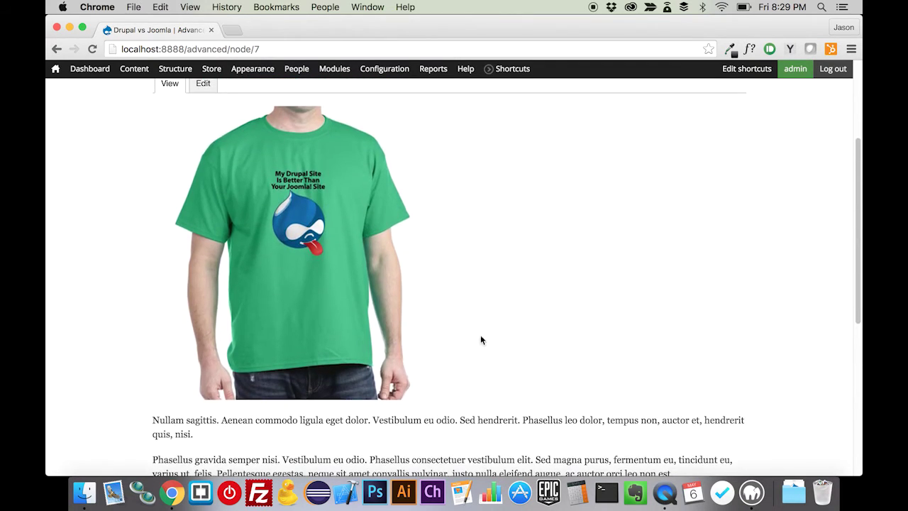
{"action": "scroll", "coordinate": [384, 317], "scroll_direction": "down", "scroll_amount": 5}
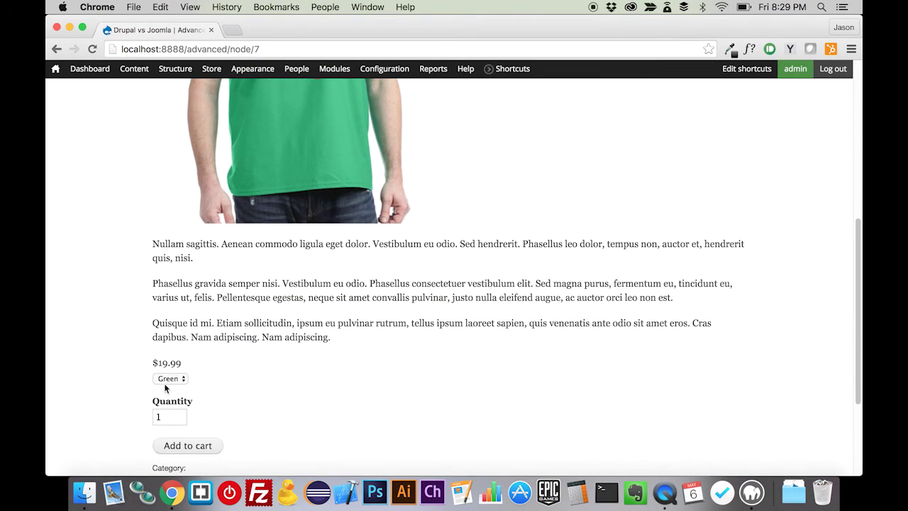
{"action": "left_click", "coordinate": [166, 384]}
{"action": "left_click", "coordinate": [168, 357]}
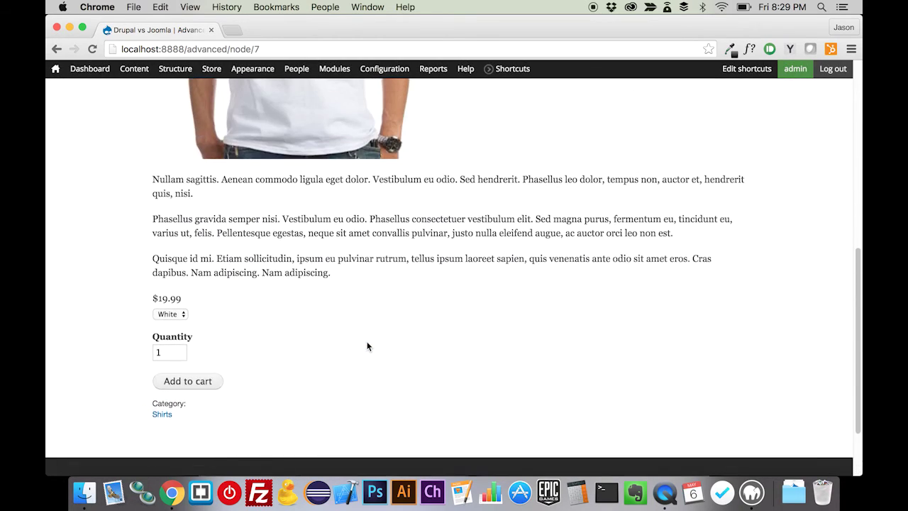
{"action": "scroll", "coordinate": [367, 346], "scroll_direction": "up", "scroll_amount": 10}
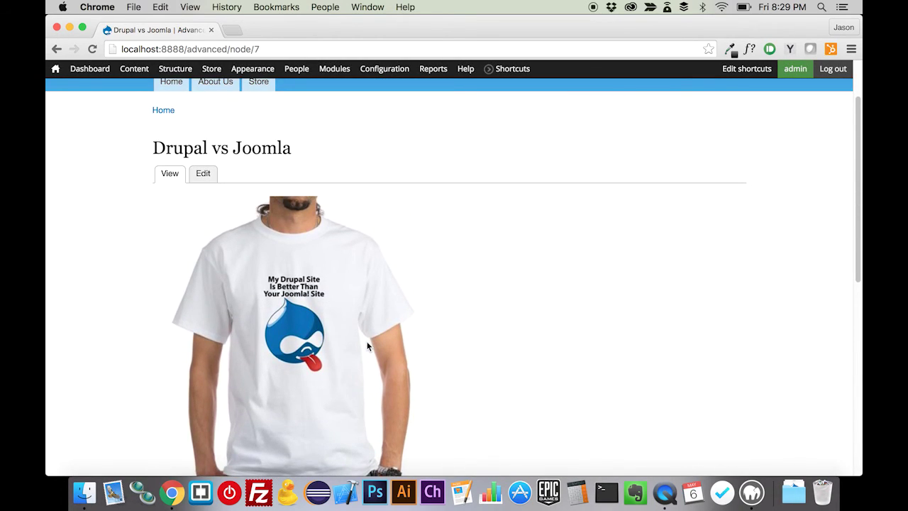